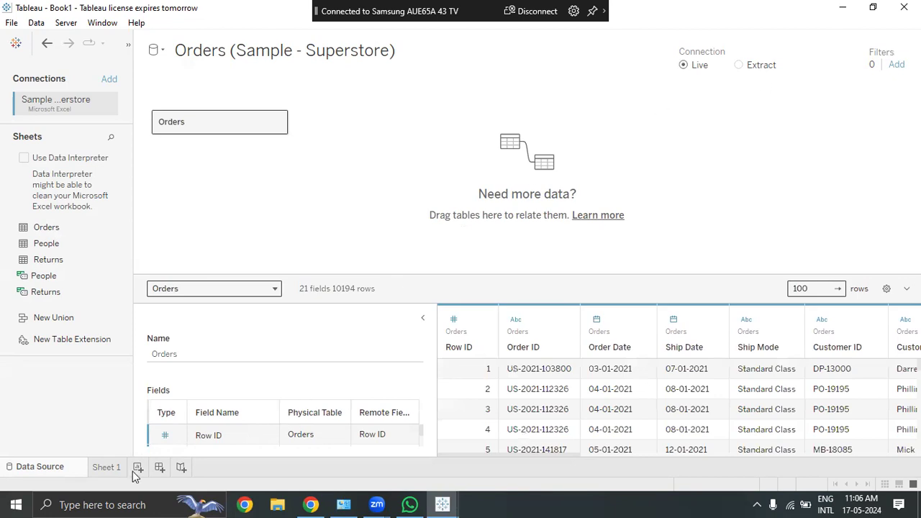
Step: Open the Sheet 1 worksheet and look through its list of data fields
click(106, 467)
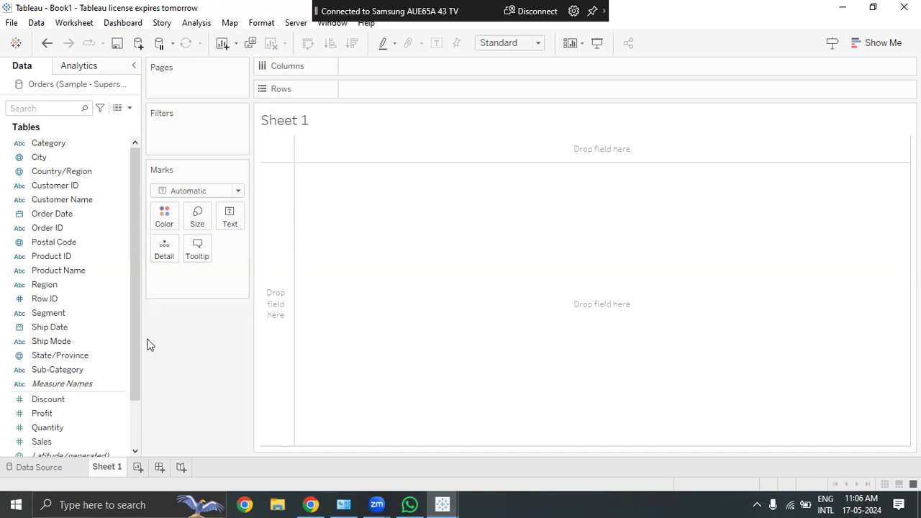
scroll(133, 421, down, 3)
scroll(132, 302, up, 3)
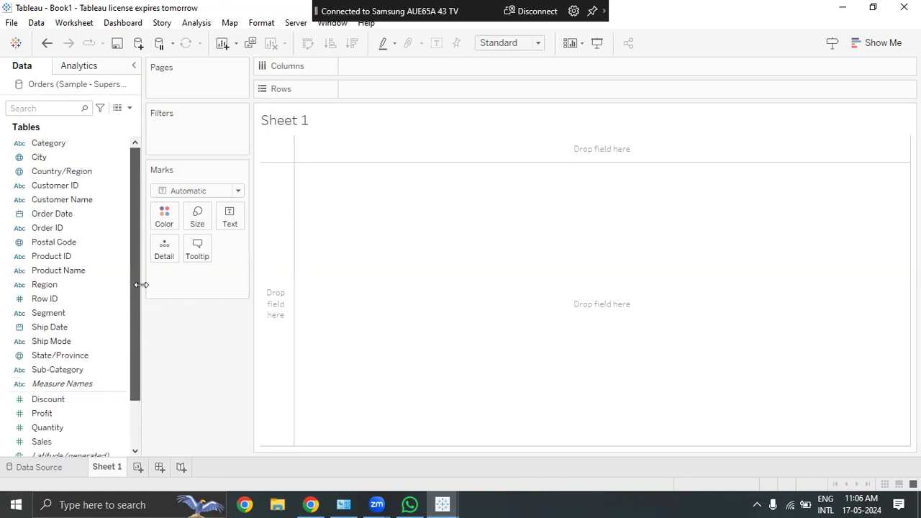
Step: Examine the General, Wildcard, Condition and Top options of a filter on Category, and close it without applying
click(72, 153)
drag(72, 146, 193, 126)
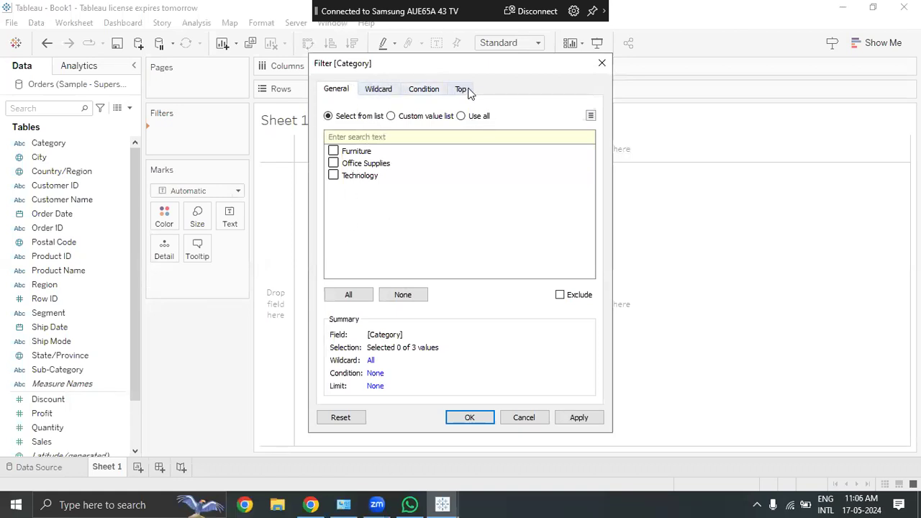
click(384, 91)
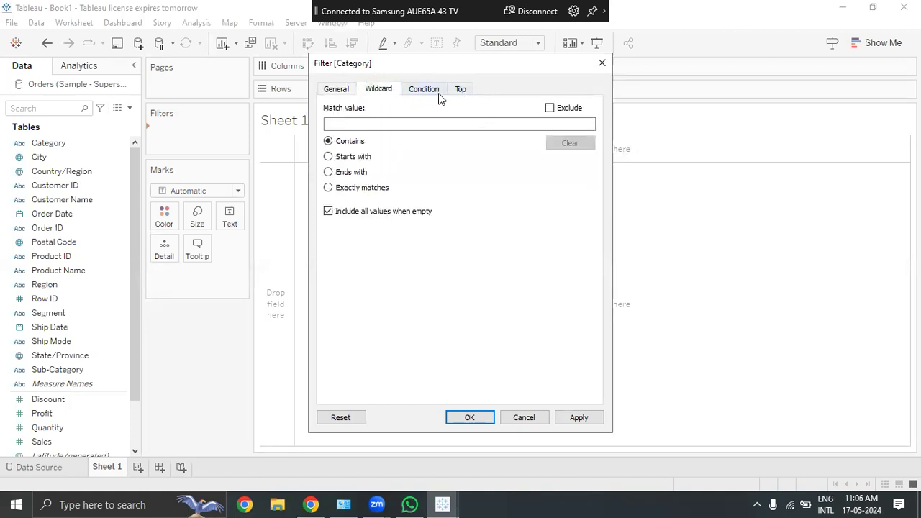
click(436, 91)
click(460, 90)
click(414, 90)
click(374, 92)
click(335, 89)
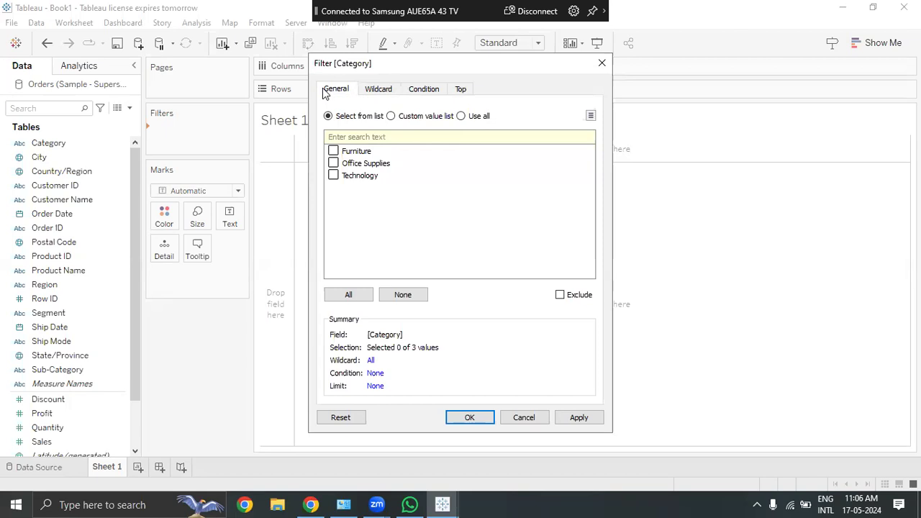
click(413, 92)
click(381, 92)
click(464, 90)
click(336, 89)
click(603, 62)
Step: View the aggregation choices offered for a filter on Sales, and close them without applying
click(56, 442)
drag(56, 442, 193, 128)
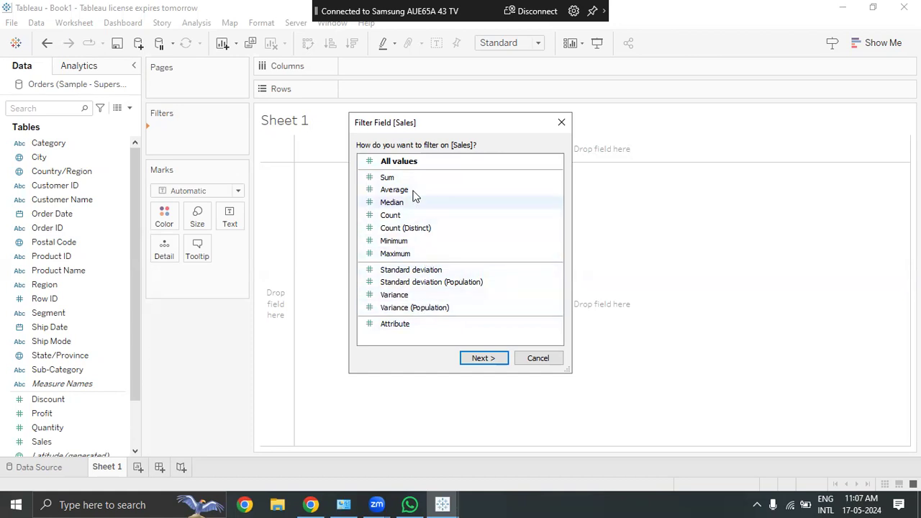
click(562, 124)
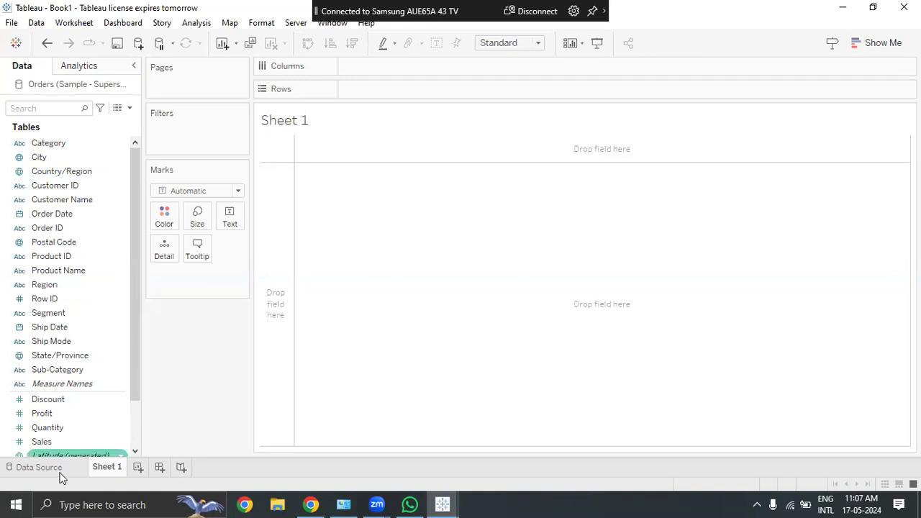
Step: Add three new worksheets to the workbook and return to Sheet 1
click(137, 467)
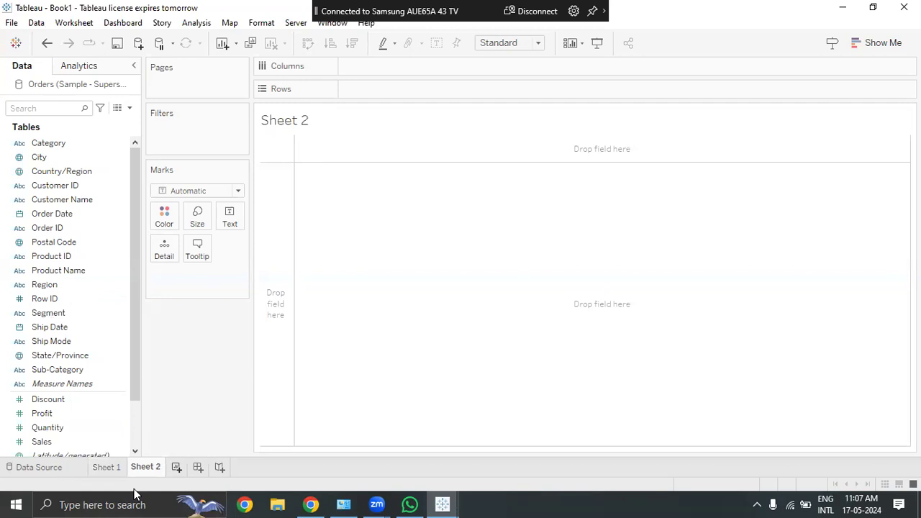
key(ctrl+m)
key(ctrl+m)
click(111, 475)
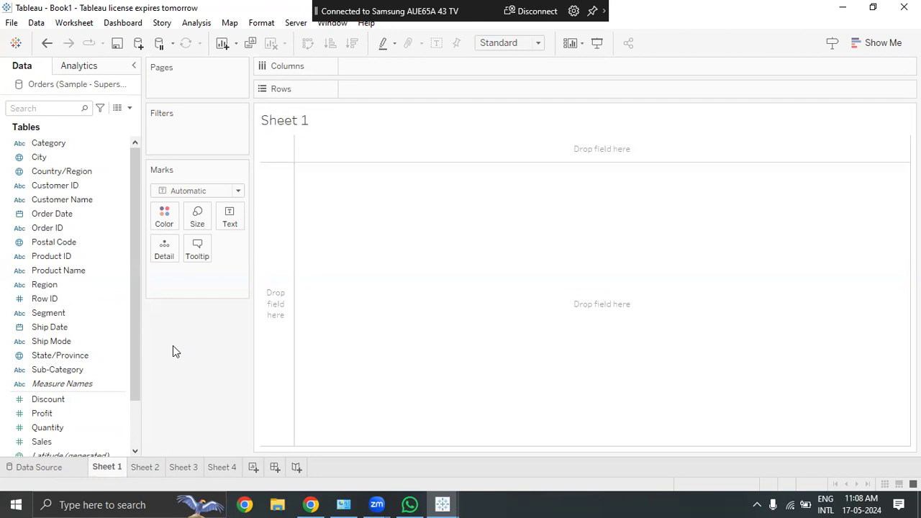
Step: Build a bar chart of Sales by Sub-Category and swap its axes so the bars stand vertically
double_click(97, 371)
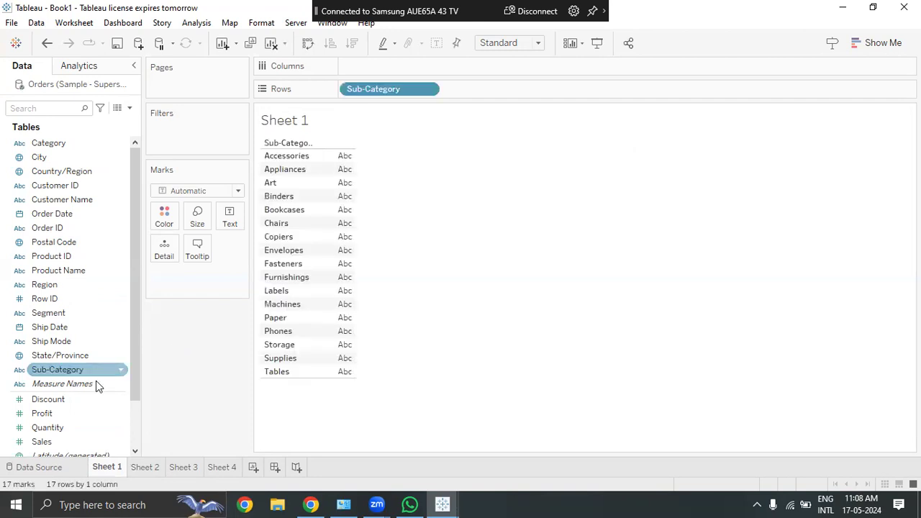
double_click(72, 441)
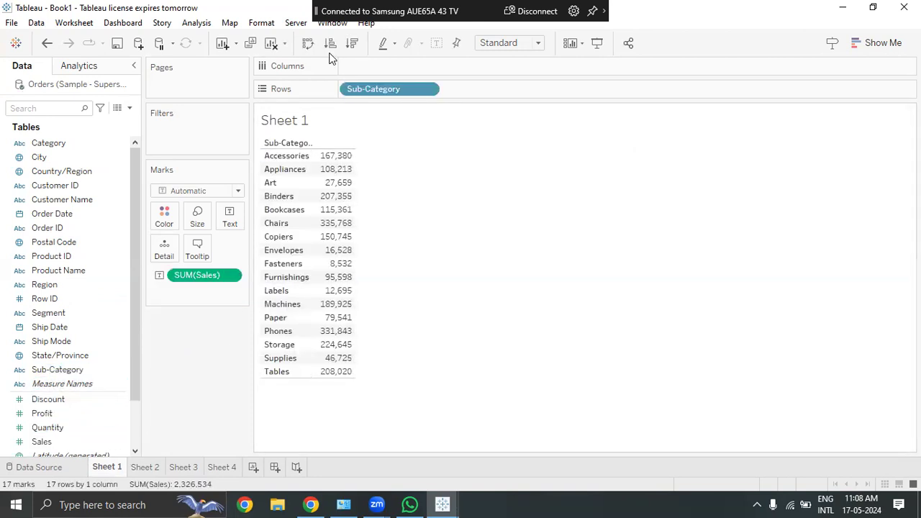
click(870, 43)
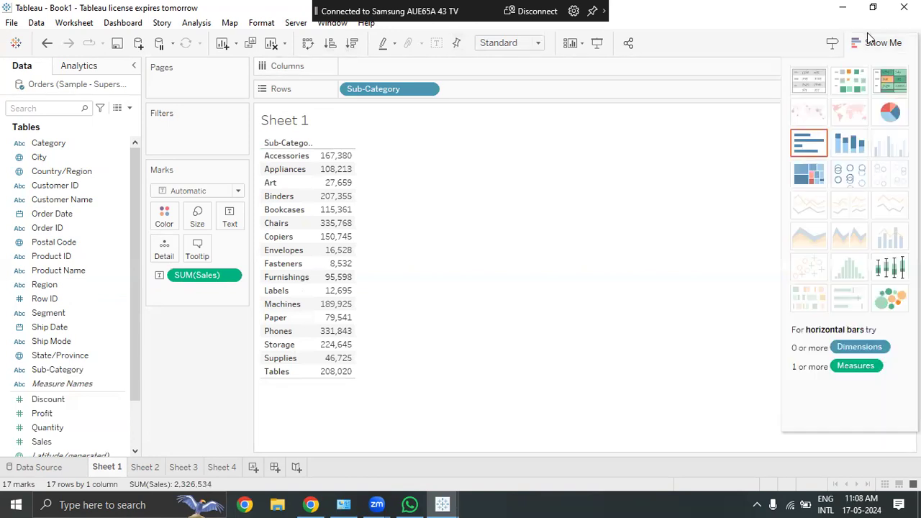
click(818, 141)
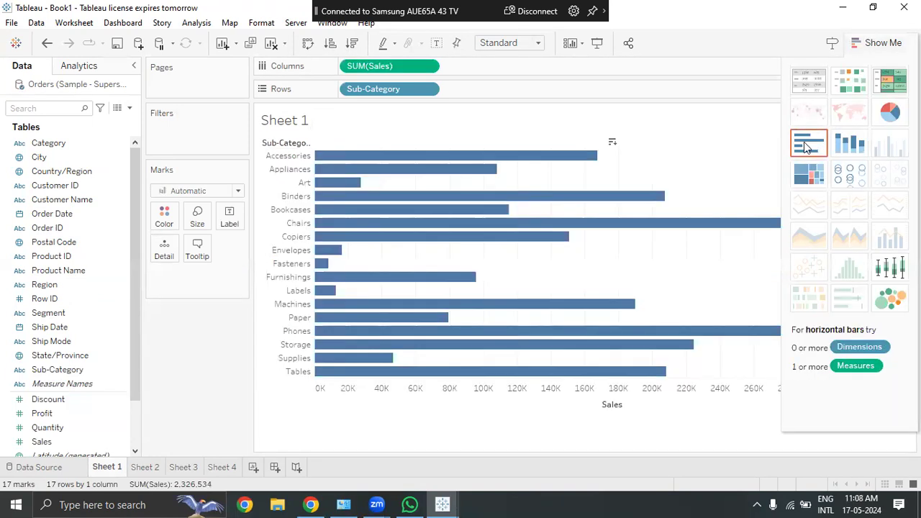
click(308, 43)
Step: Fit the chart to Entire View and show the sales values as mark labels
click(538, 43)
click(538, 43)
click(497, 79)
click(538, 48)
click(534, 89)
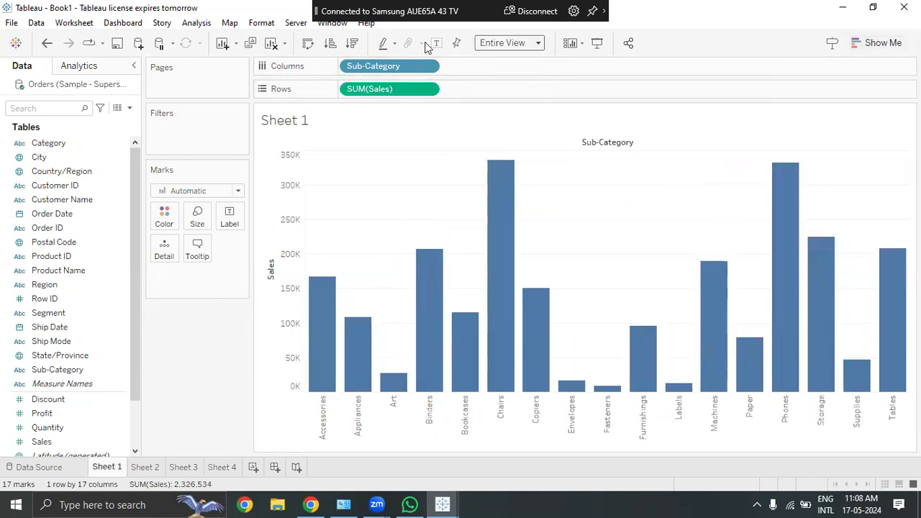
click(436, 43)
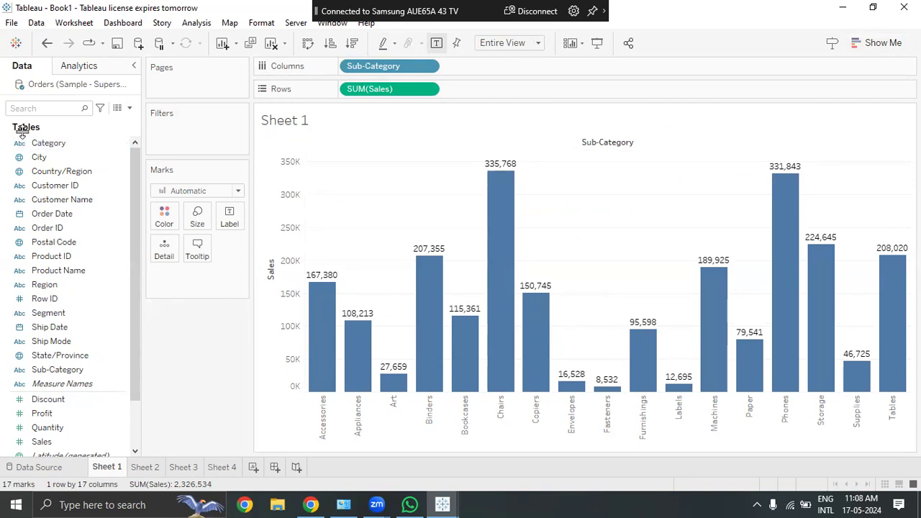
Step: Filter the chart by Category to keep only Office Supplies and Technology
drag(48, 142, 167, 139)
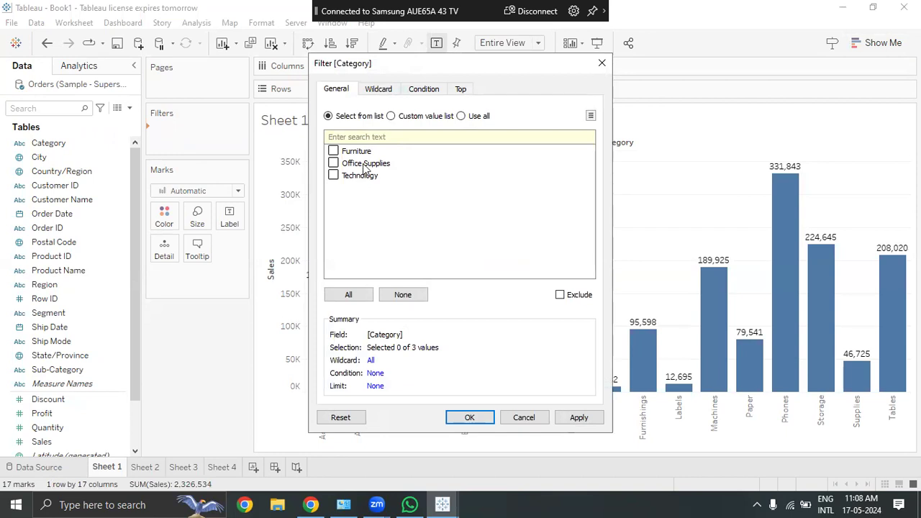
click(365, 167)
click(360, 177)
click(334, 163)
click(333, 174)
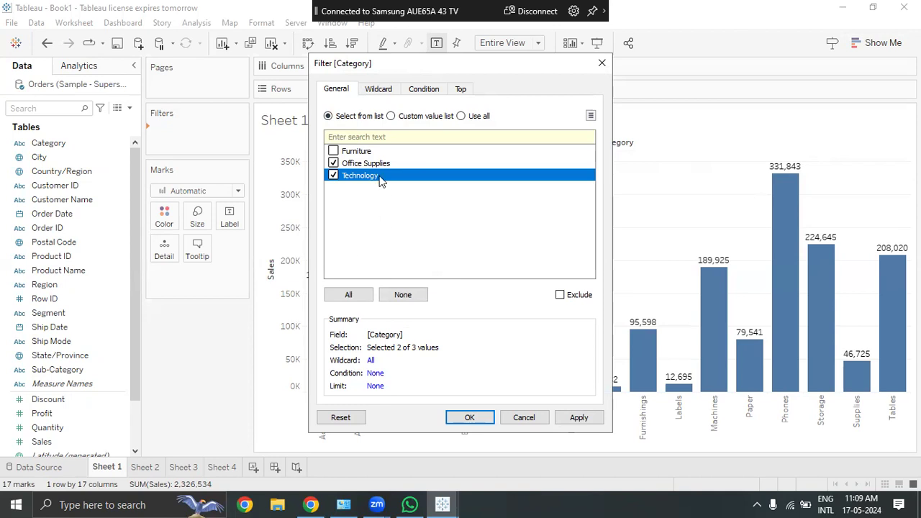
click(583, 424)
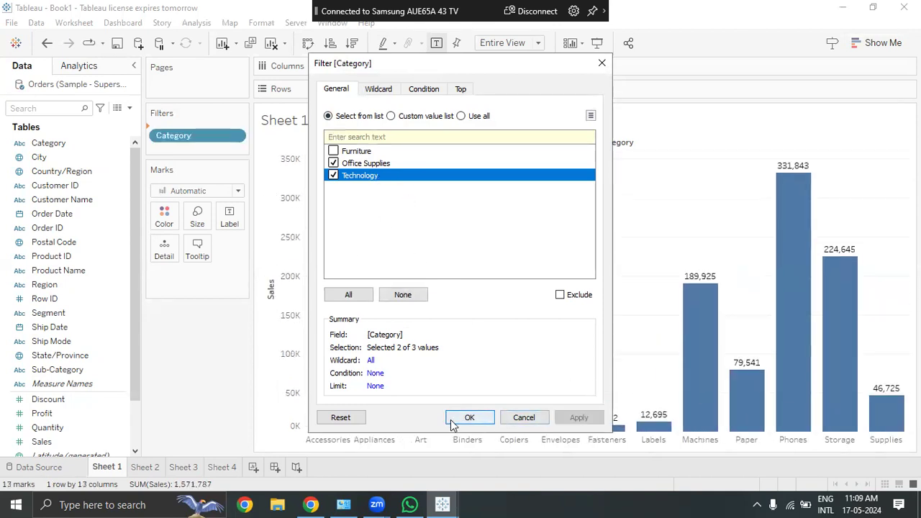
click(461, 422)
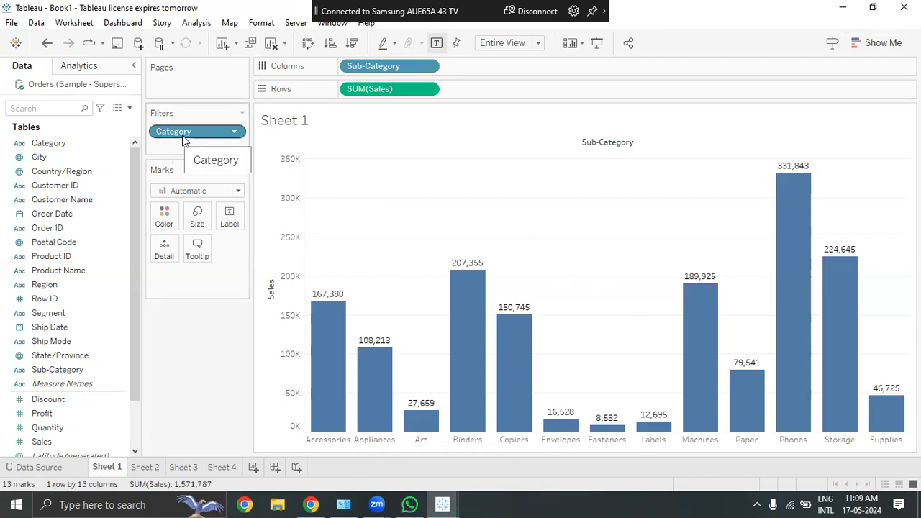
Step: Change the Category filter to select only Furniture and exclude it from the chart
click(233, 133)
click(232, 149)
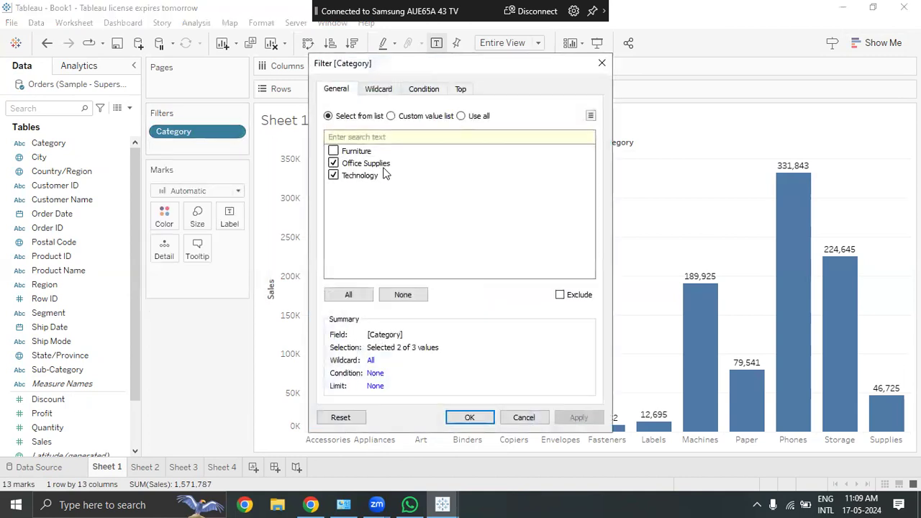
click(333, 163)
click(333, 175)
click(333, 151)
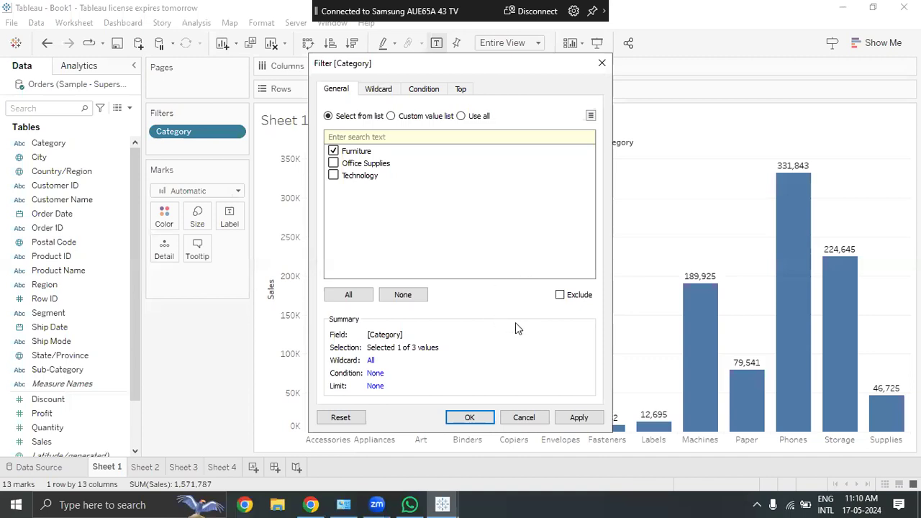
click(560, 296)
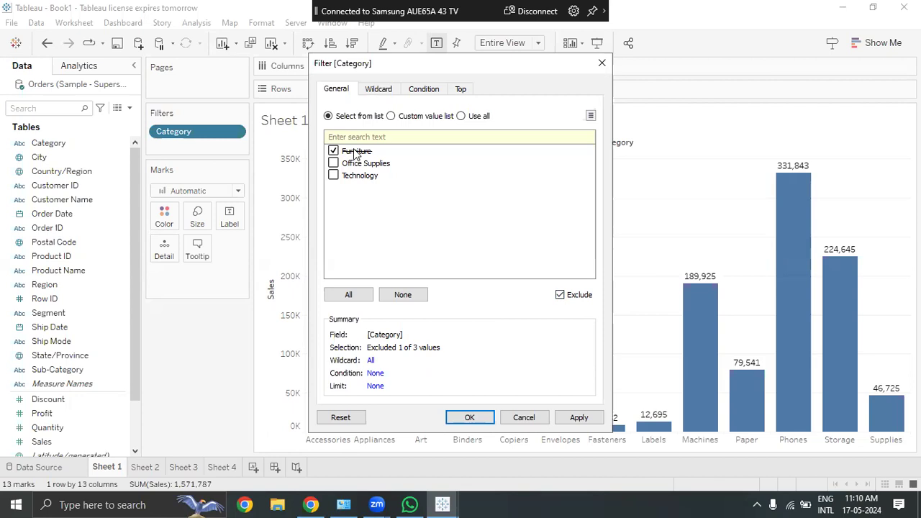
click(574, 419)
click(487, 421)
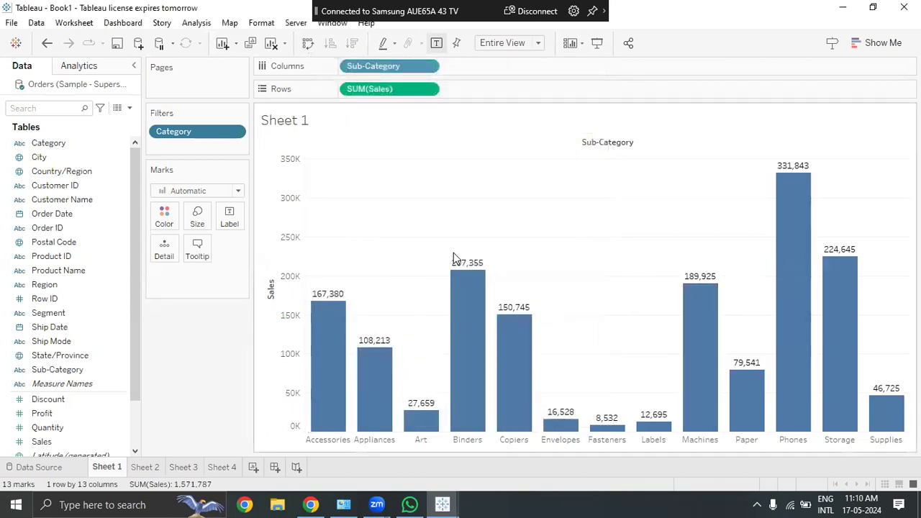
Step: Try a by-field condition on the Category filter with all categories selected, and remove the filter from the chart
click(233, 132)
click(226, 147)
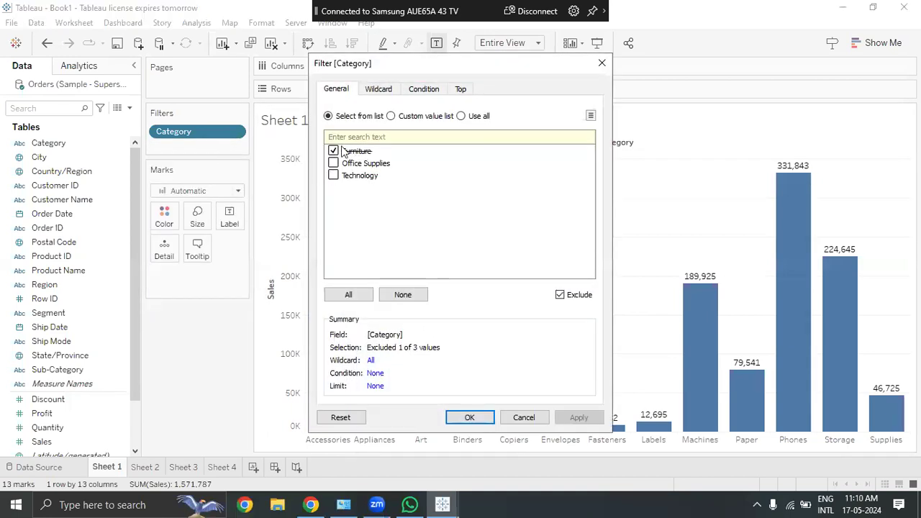
click(333, 151)
click(560, 295)
click(360, 297)
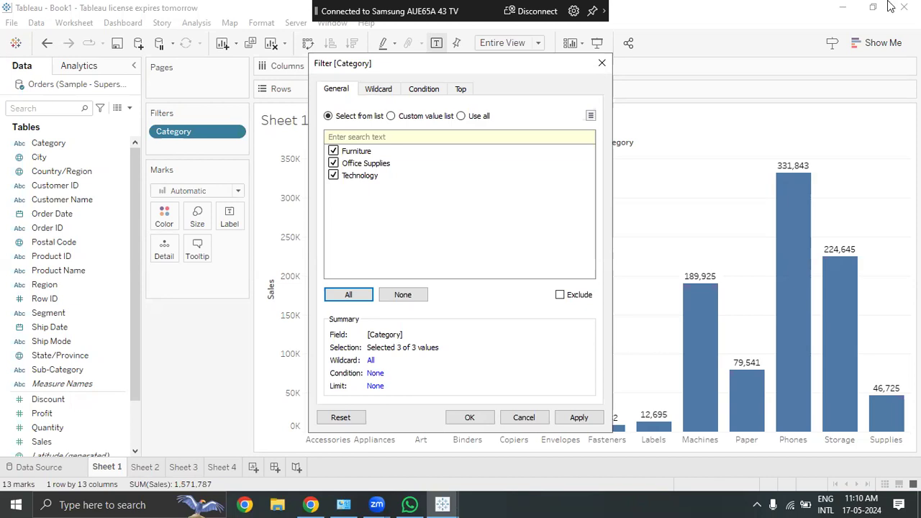
click(416, 88)
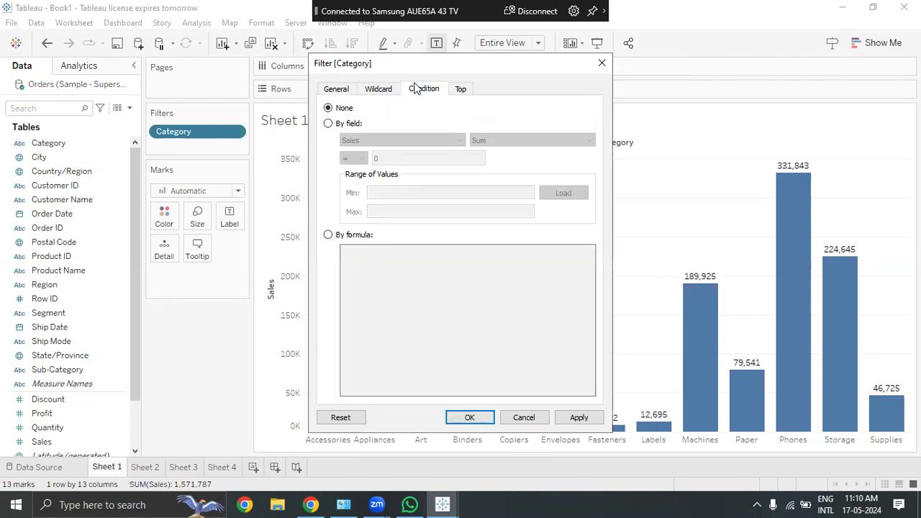
click(329, 124)
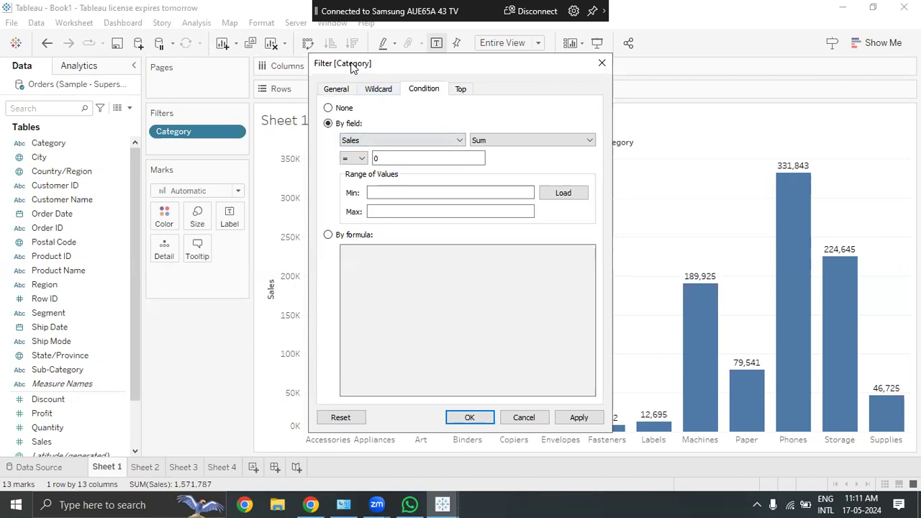
click(602, 64)
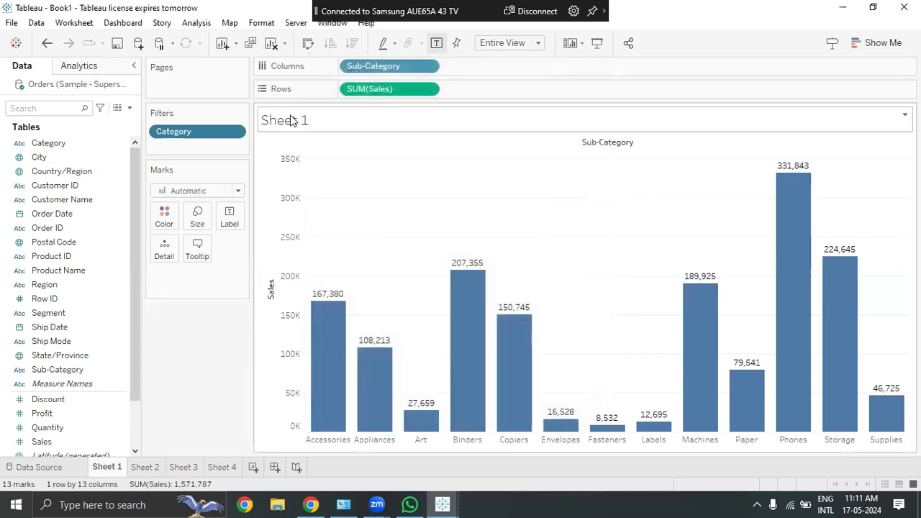
drag(183, 137, 43, 192)
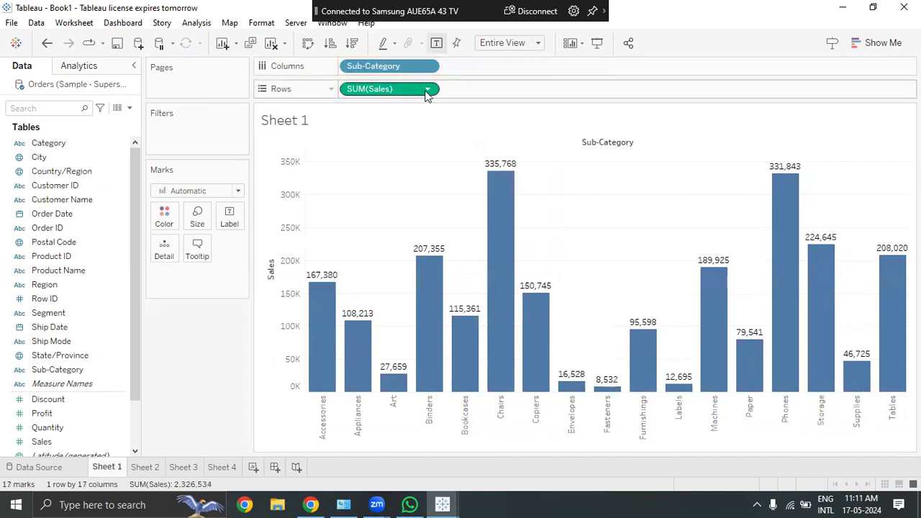
click(429, 67)
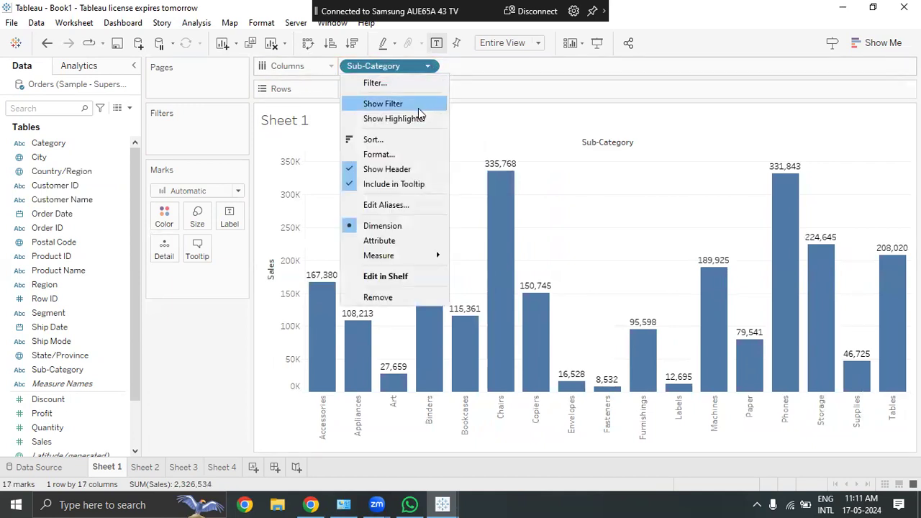
click(419, 108)
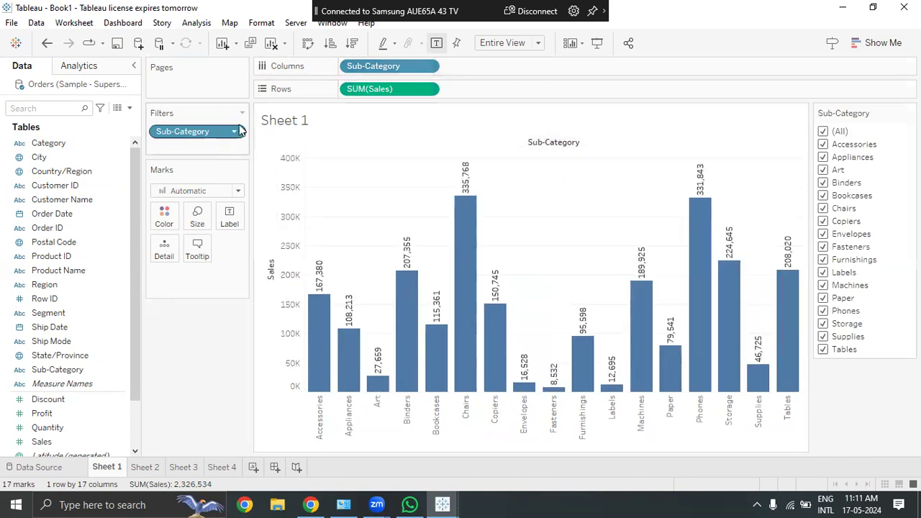
drag(202, 131, 61, 272)
Step: Add a Sub-Category filter with a by-field condition of Sum of Sales > 10,000 and load its range of values
drag(58, 369, 193, 138)
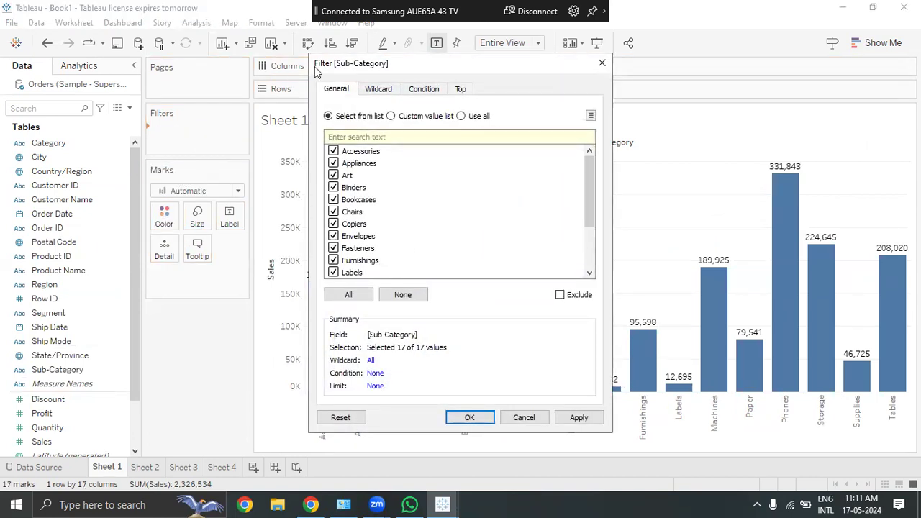
click(434, 92)
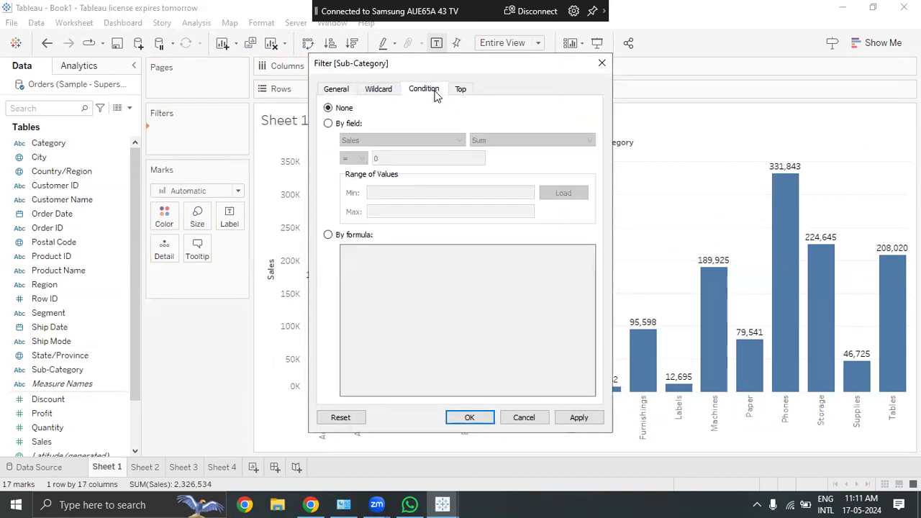
click(328, 124)
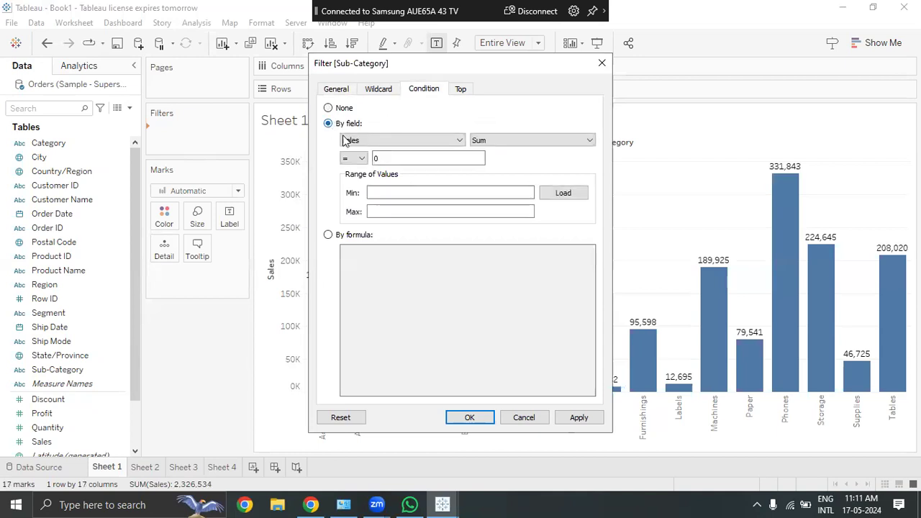
click(362, 158)
click(363, 160)
click(364, 160)
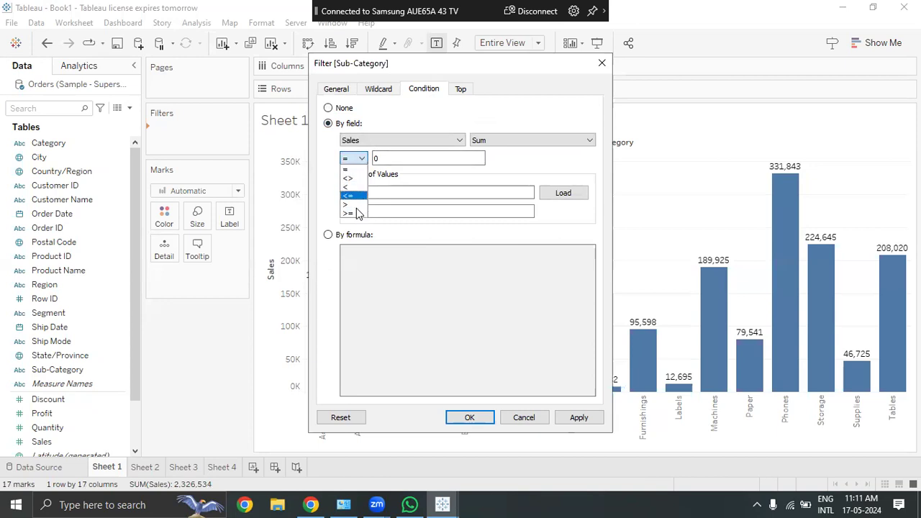
click(357, 206)
click(387, 158)
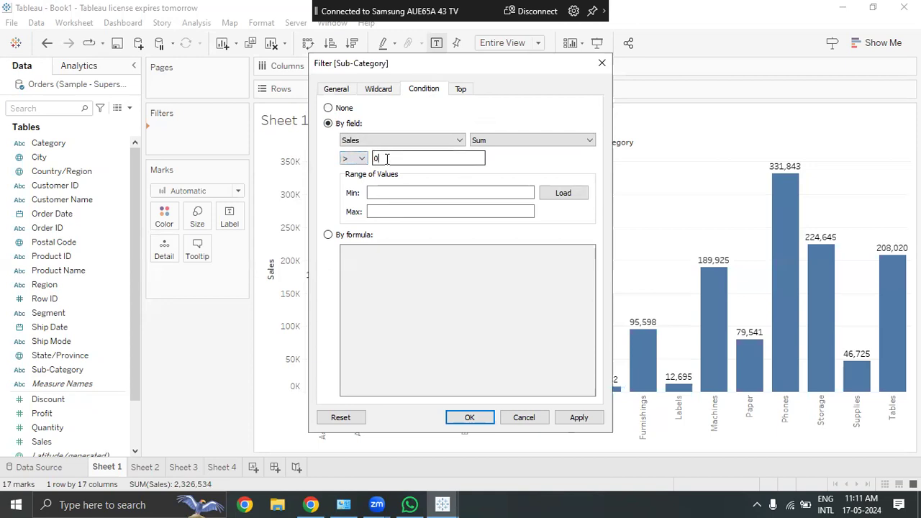
text(10000)
click(564, 197)
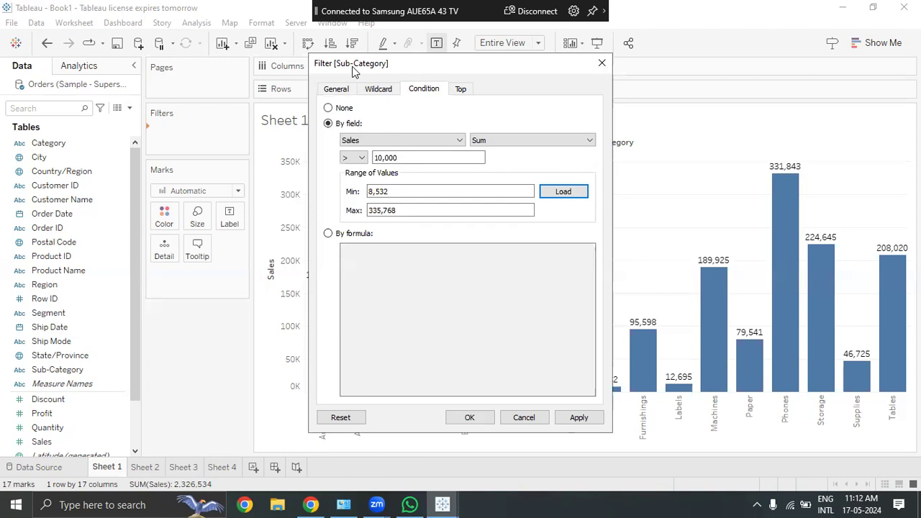
Step: Apply the Sub-Category condition to the chart and sort the bars in ascending order of sales
drag(353, 70, 39, 70)
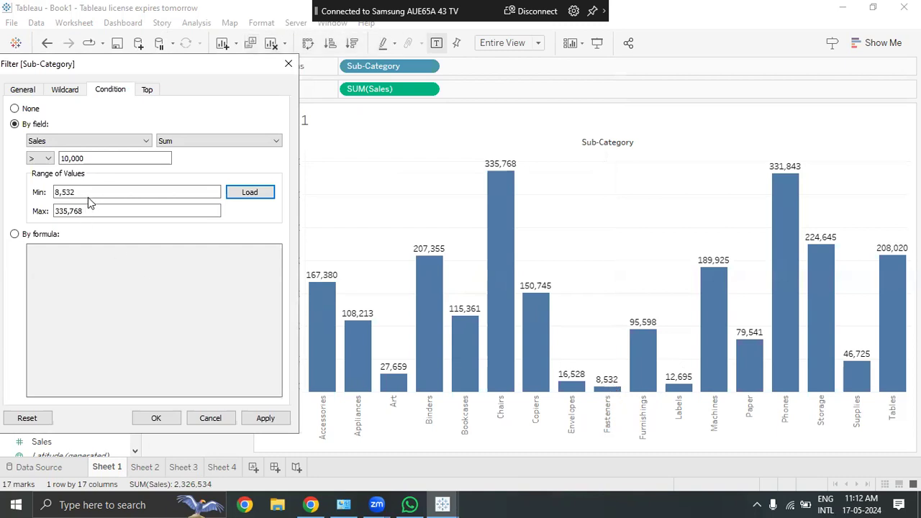
double_click(63, 194)
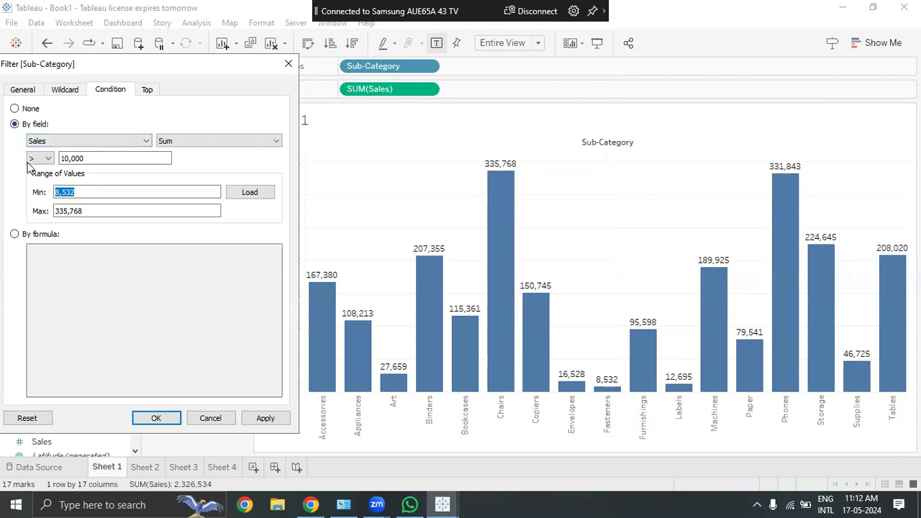
double_click(97, 158)
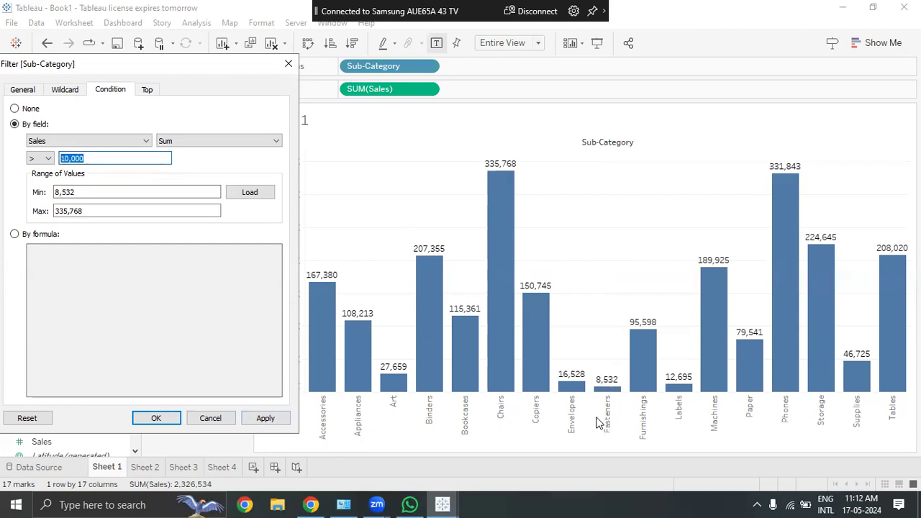
click(265, 418)
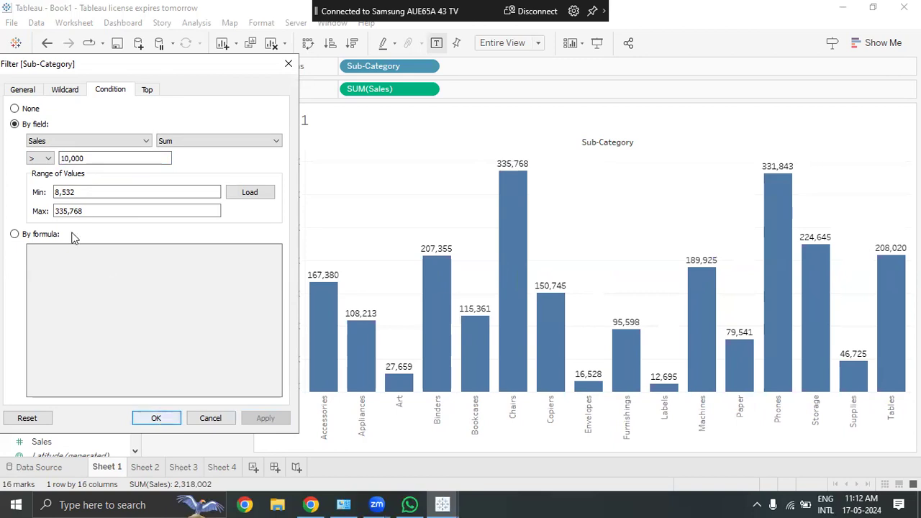
click(29, 91)
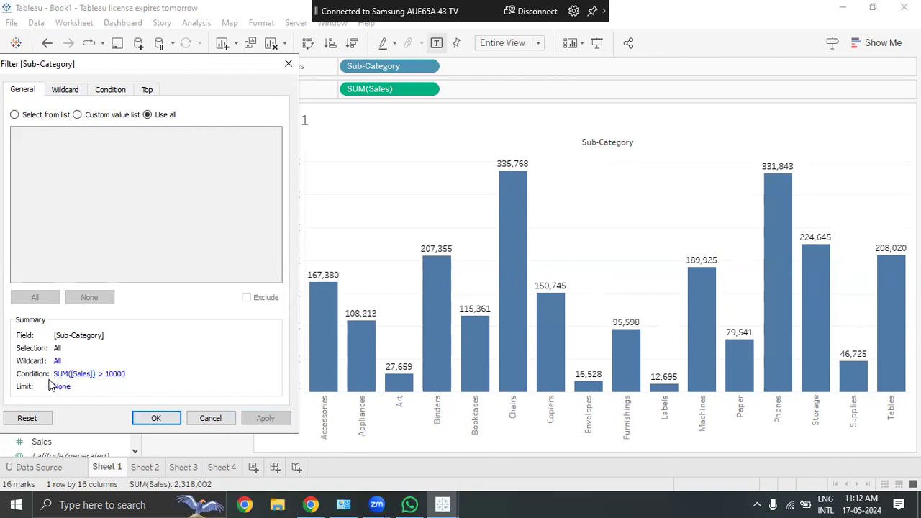
click(154, 418)
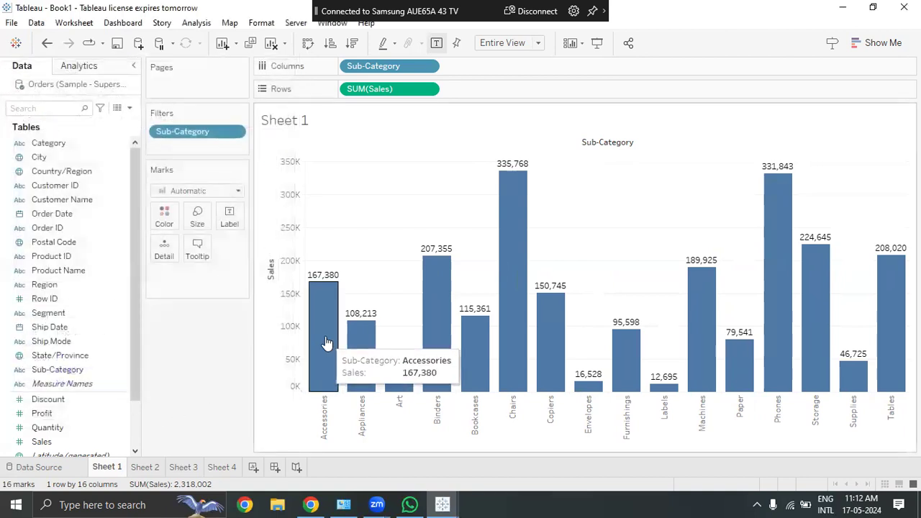
click(330, 43)
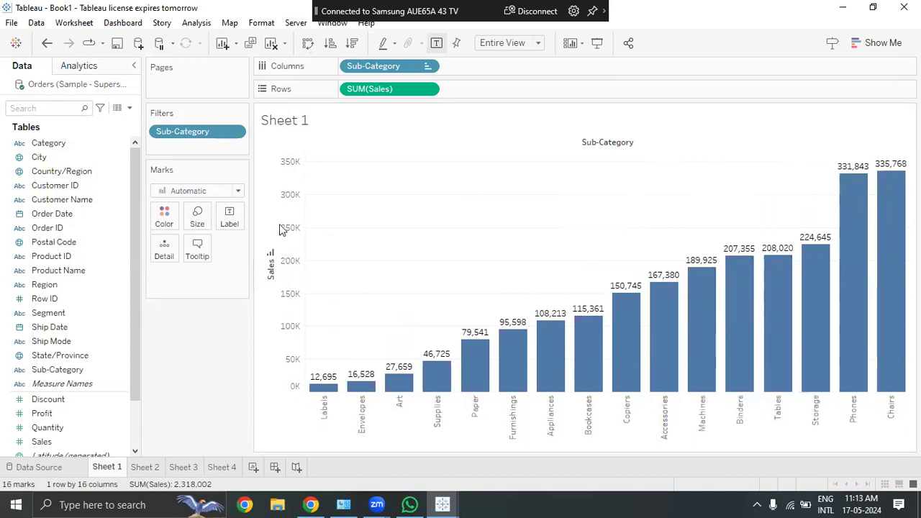
Step: Reopen the Sub-Category filter for editing and load the range of values for its sales condition
click(237, 132)
click(232, 148)
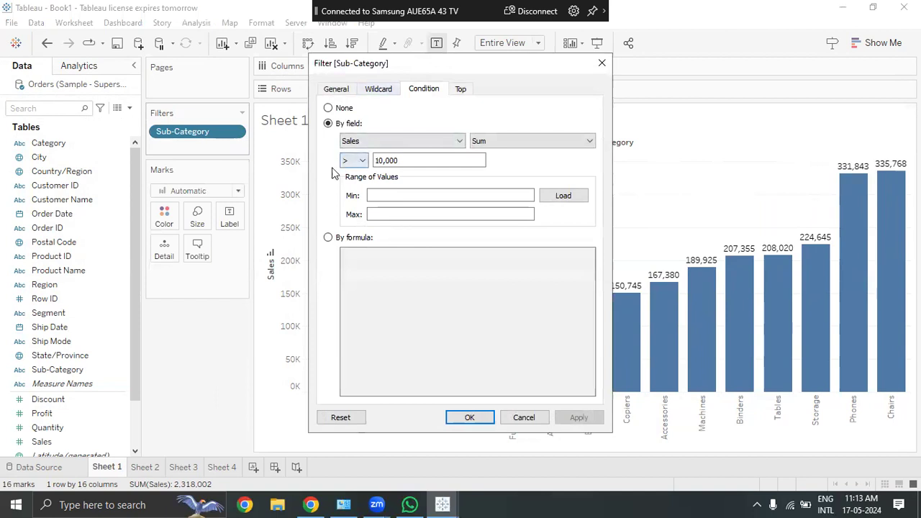
click(565, 196)
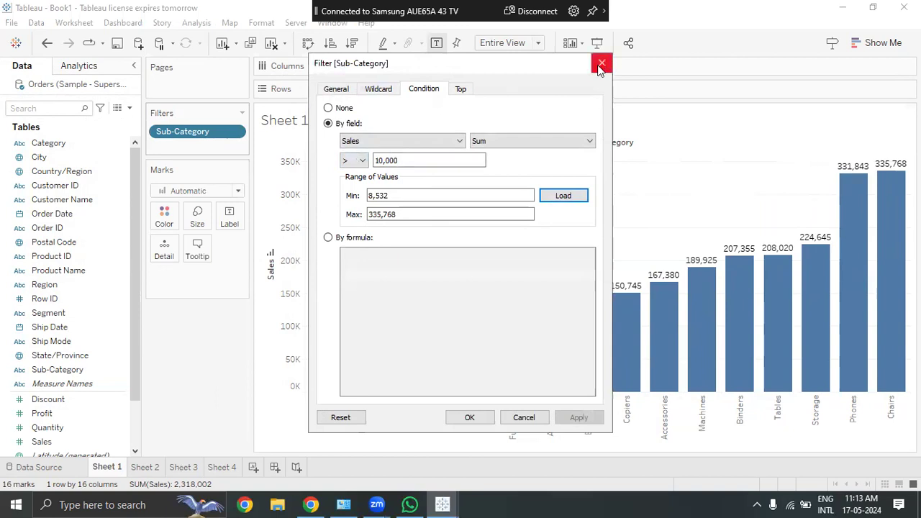
Step: Try the sales condition with the = operator at 10,000 and apply it to the chart
click(363, 161)
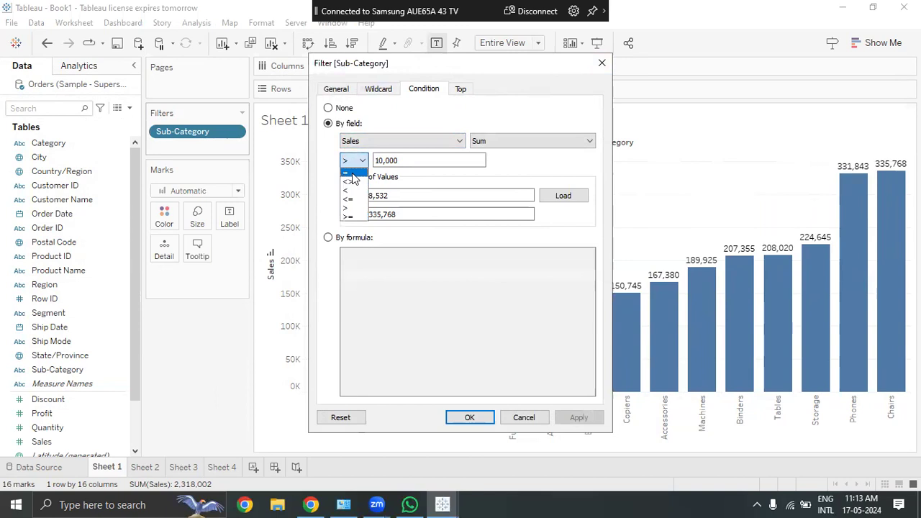
click(353, 215)
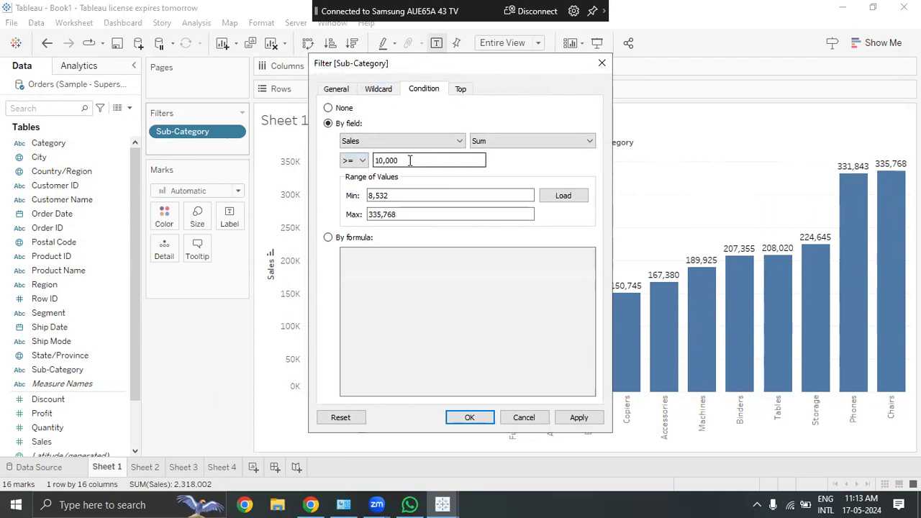
click(354, 161)
click(358, 172)
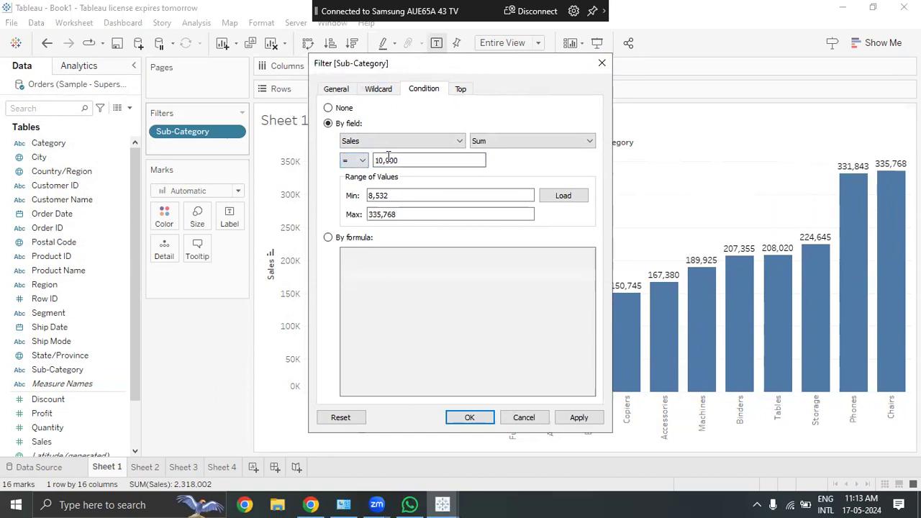
click(574, 416)
drag(405, 66, 96, 56)
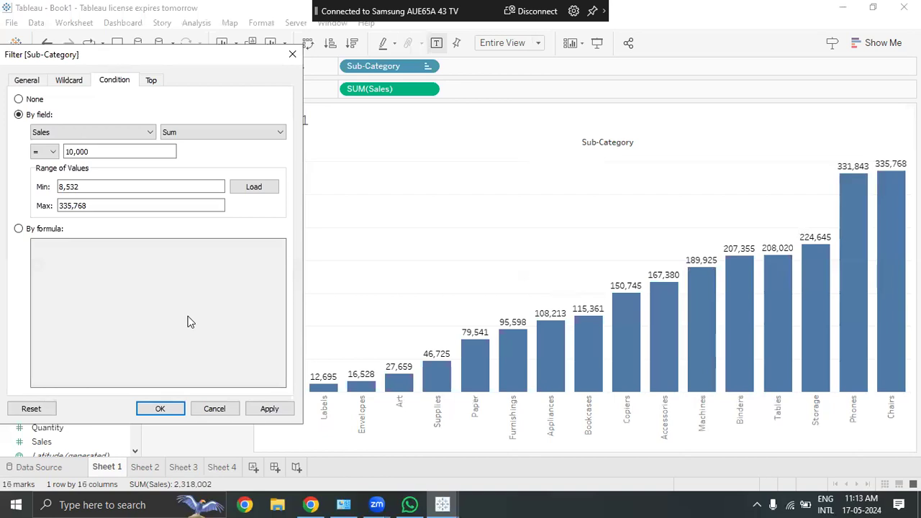
click(270, 409)
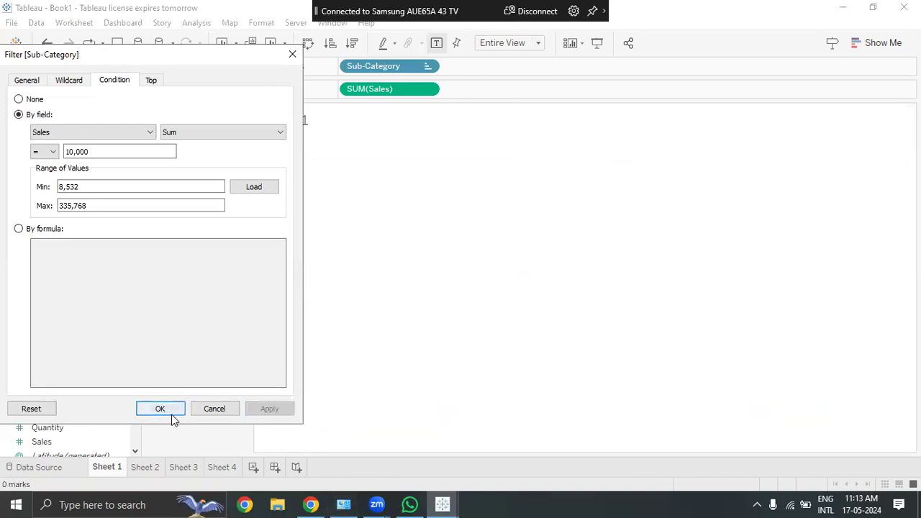
click(66, 149)
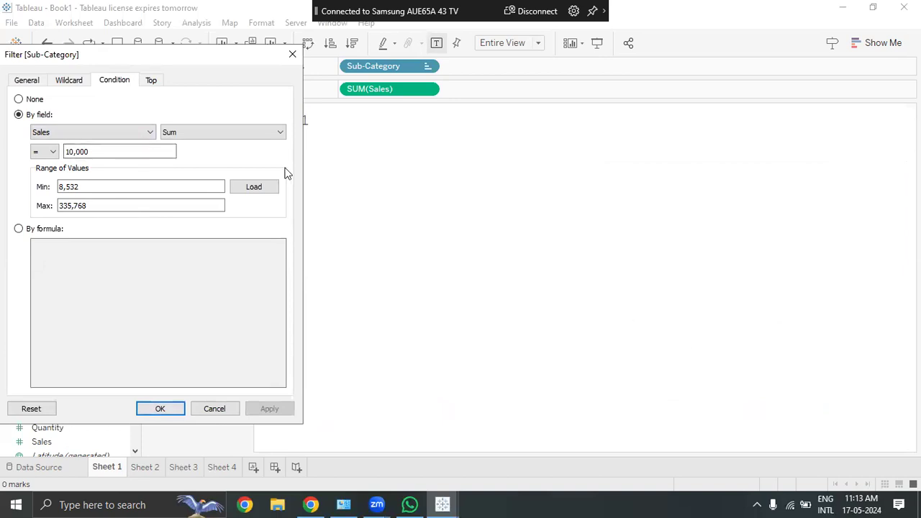
Step: Change the condition's operator to <= so that only sub-categories with sales of at most 10,000 are kept, and apply it
click(53, 154)
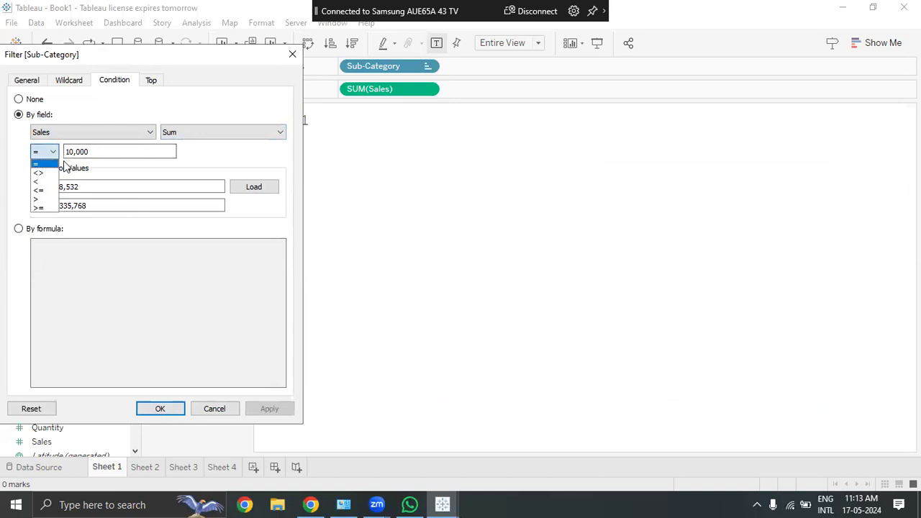
click(51, 191)
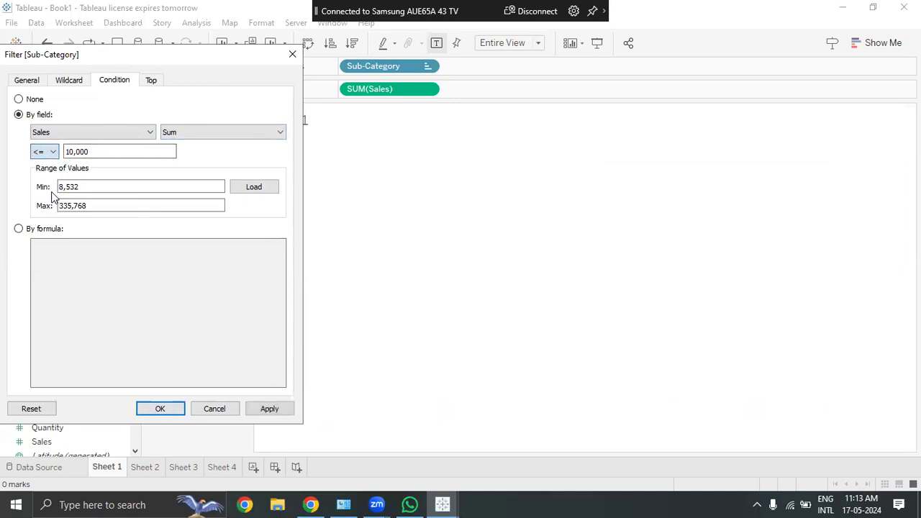
click(278, 410)
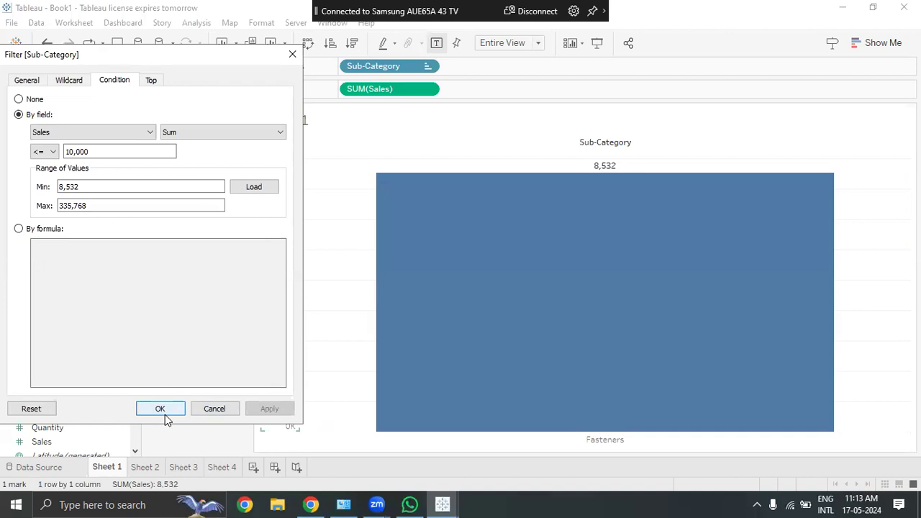
Step: Set the condition's operator to = and switch the Sub-Category filter's condition to None
click(47, 153)
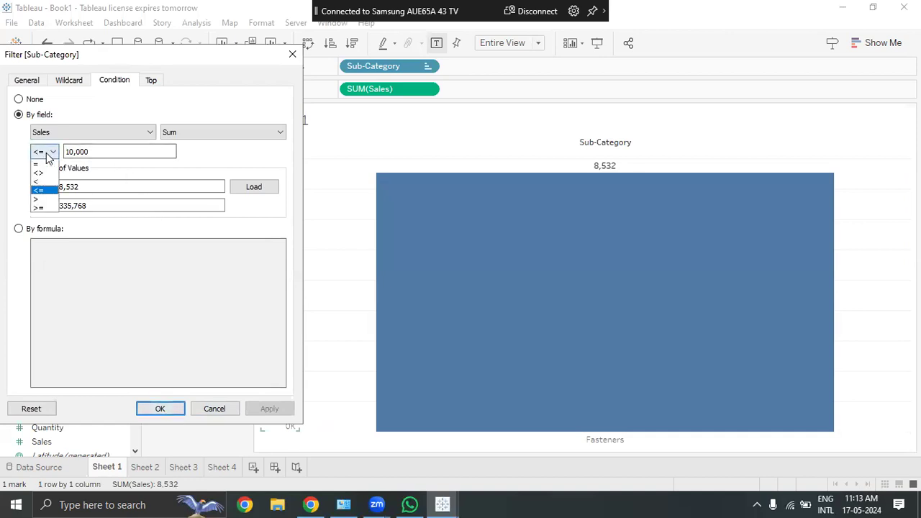
click(51, 164)
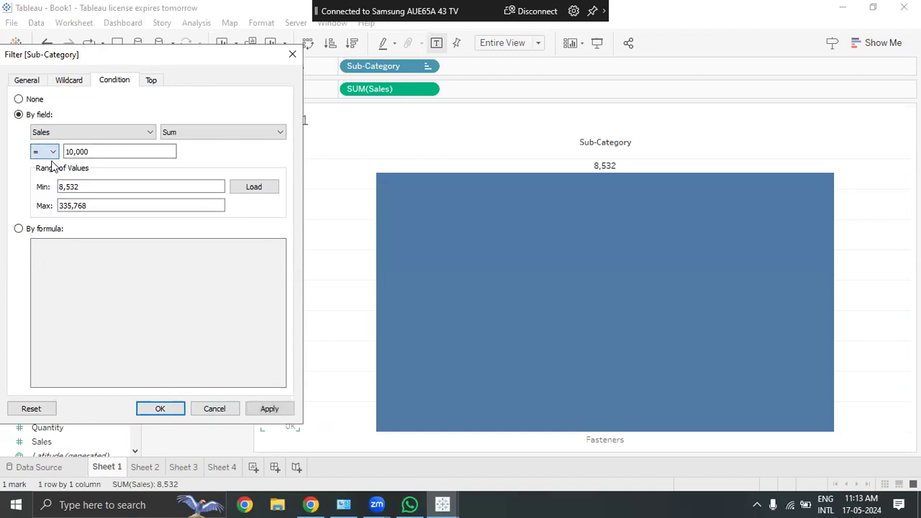
click(18, 99)
Step: Compare the Select from list, Custom value list and Use all options in the Sub-Category filter's general settings
click(26, 81)
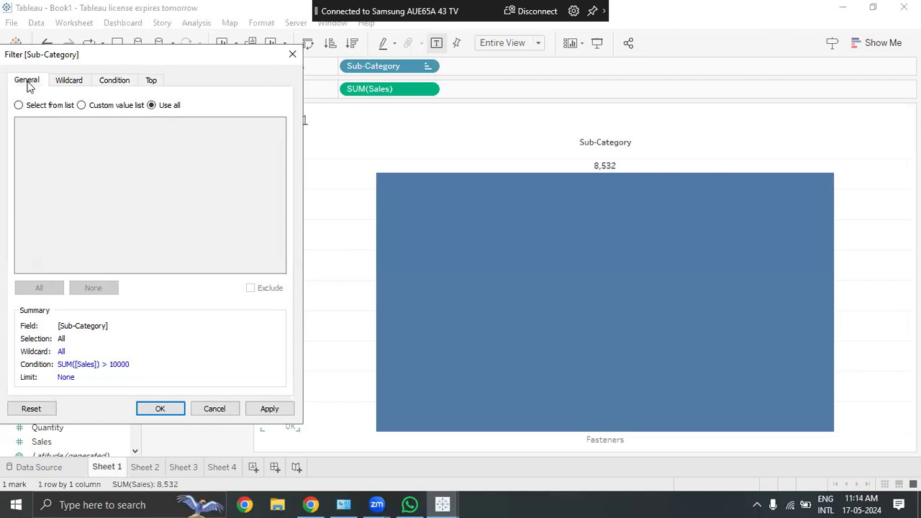
click(19, 106)
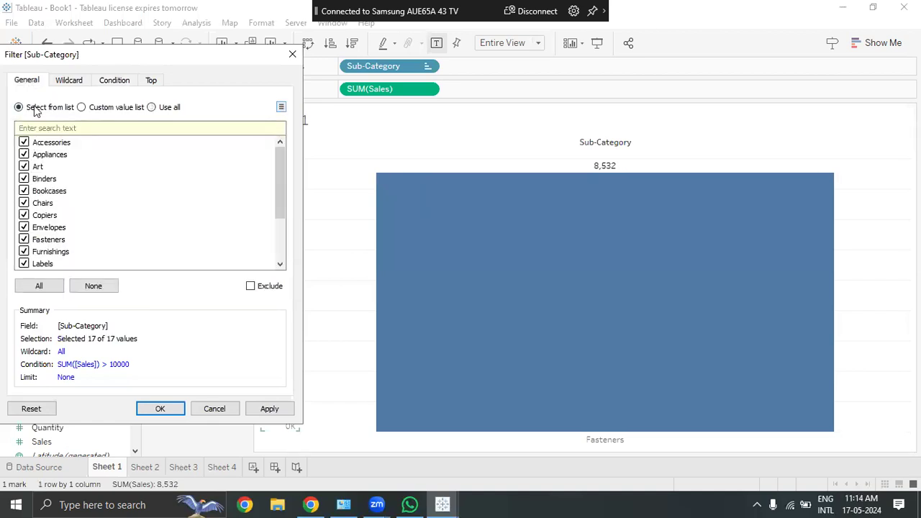
click(81, 107)
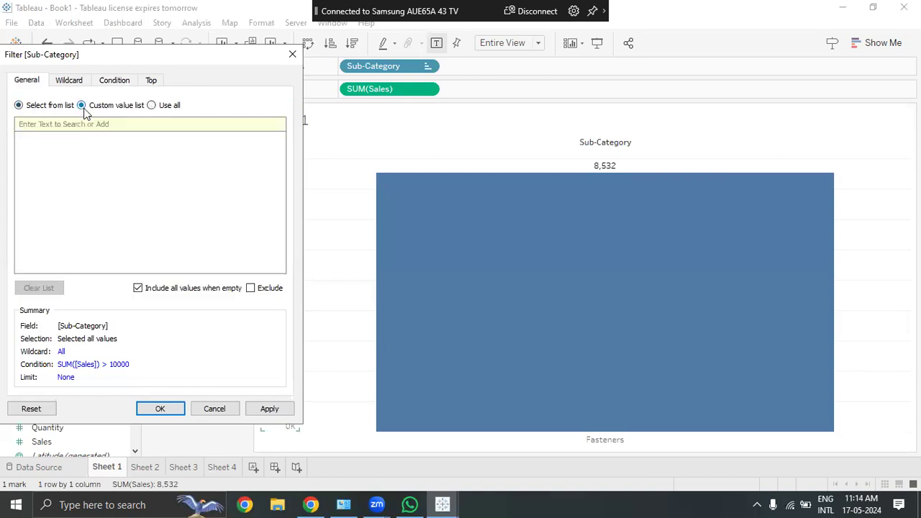
click(152, 106)
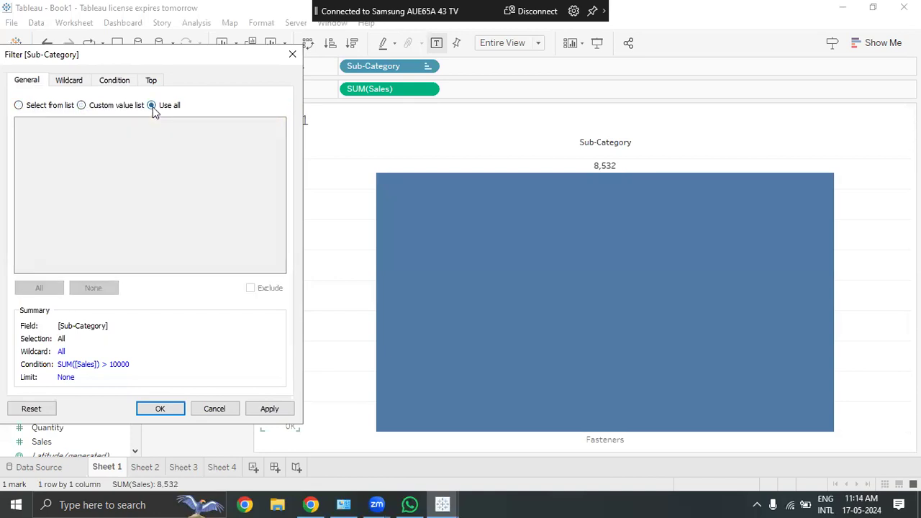
click(20, 108)
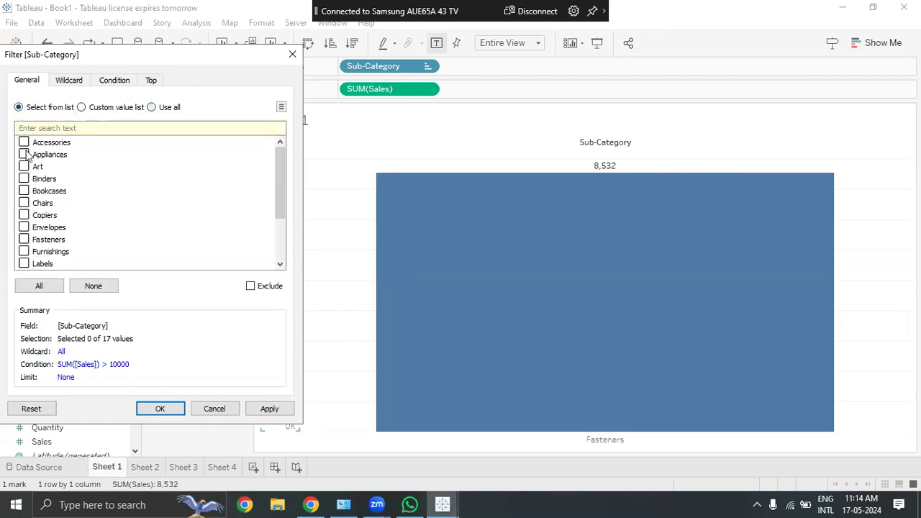
click(27, 288)
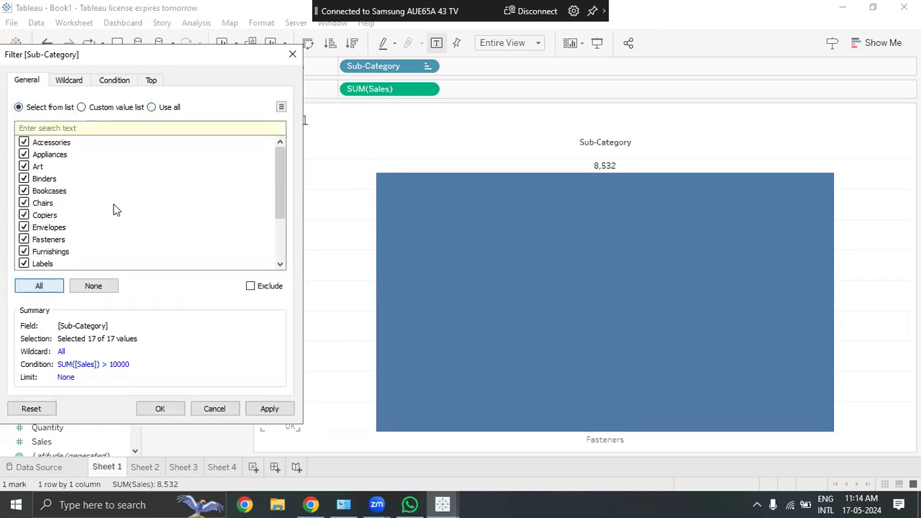
click(170, 108)
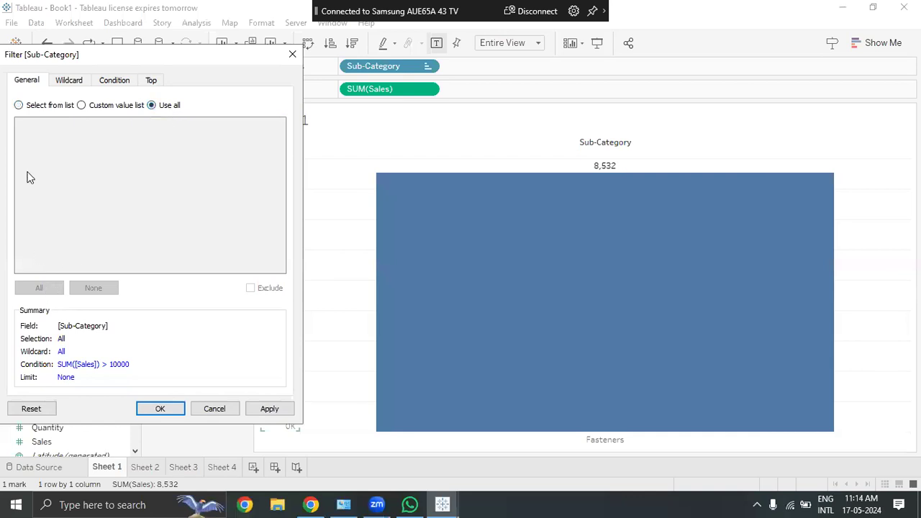
click(18, 106)
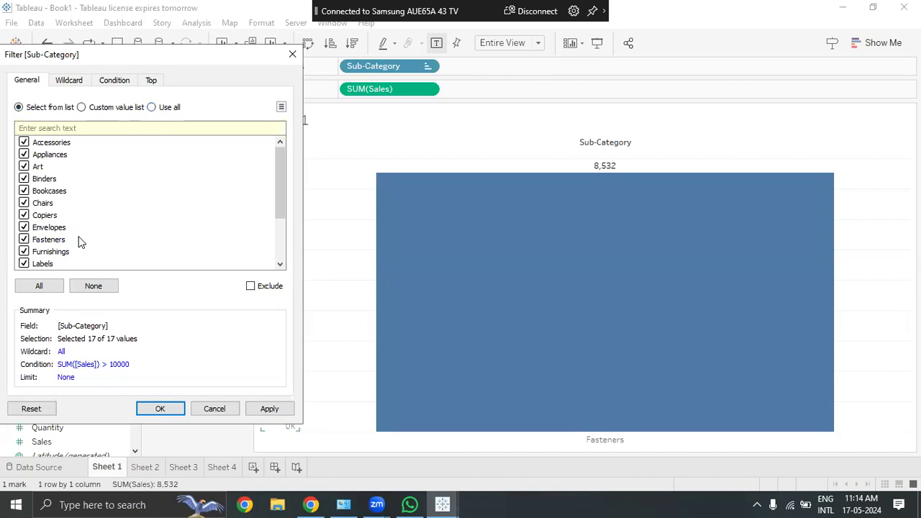
click(151, 107)
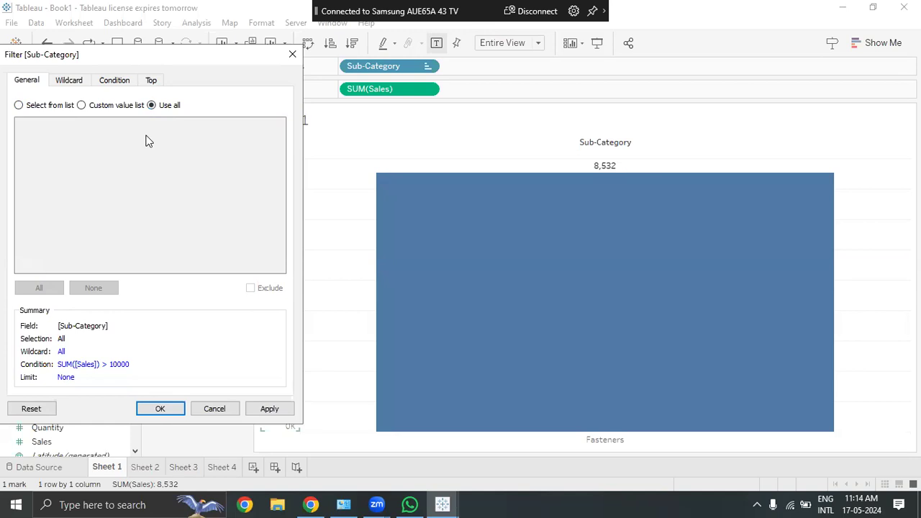
Step: Review the sub-categories in the selection list, switch the filter to a custom value list and add Tables to it
click(19, 106)
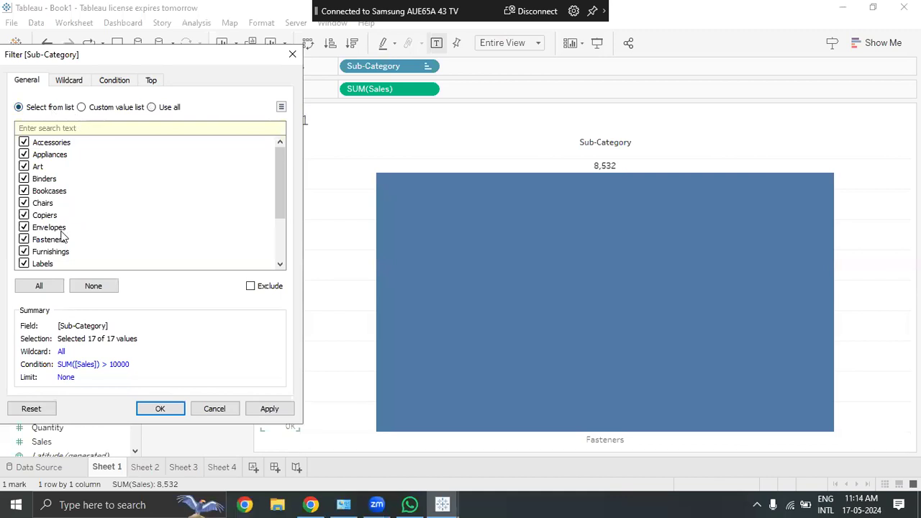
scroll(61, 237, down, 2)
scroll(61, 239, up, 2)
scroll(84, 147, down, 2)
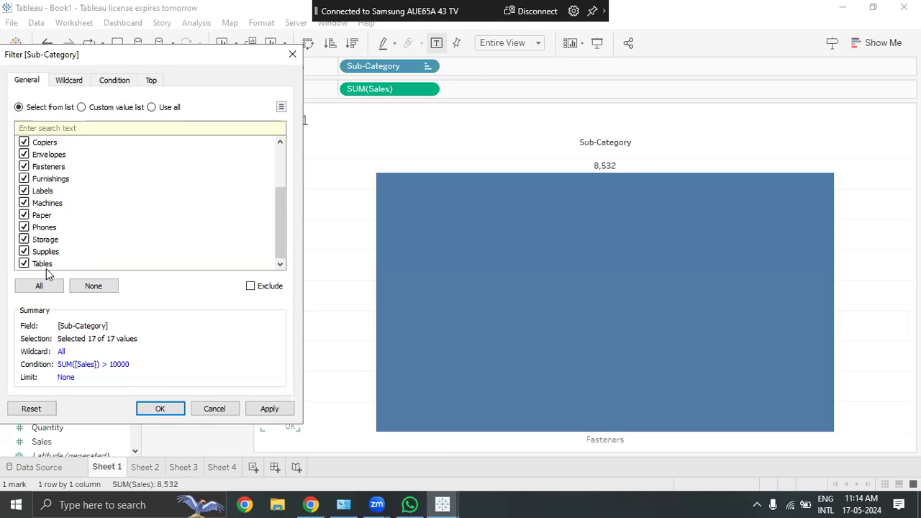
click(115, 108)
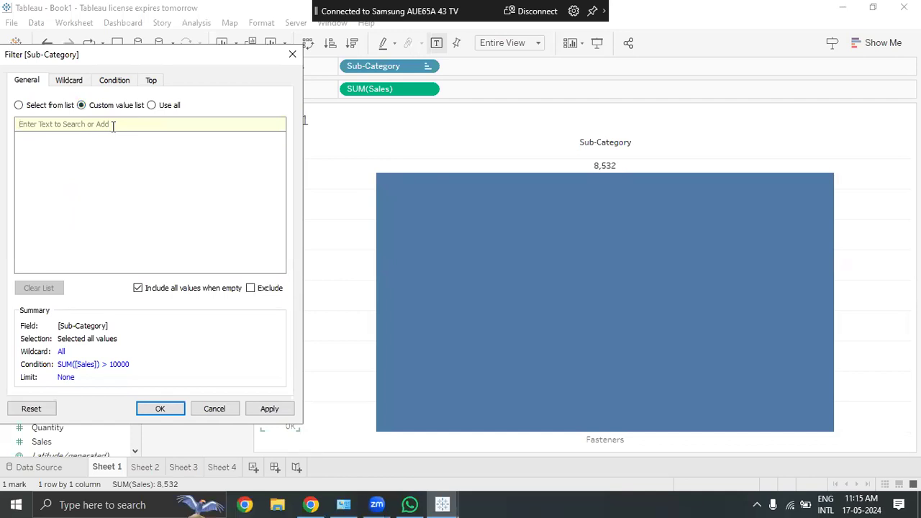
text(Tables)
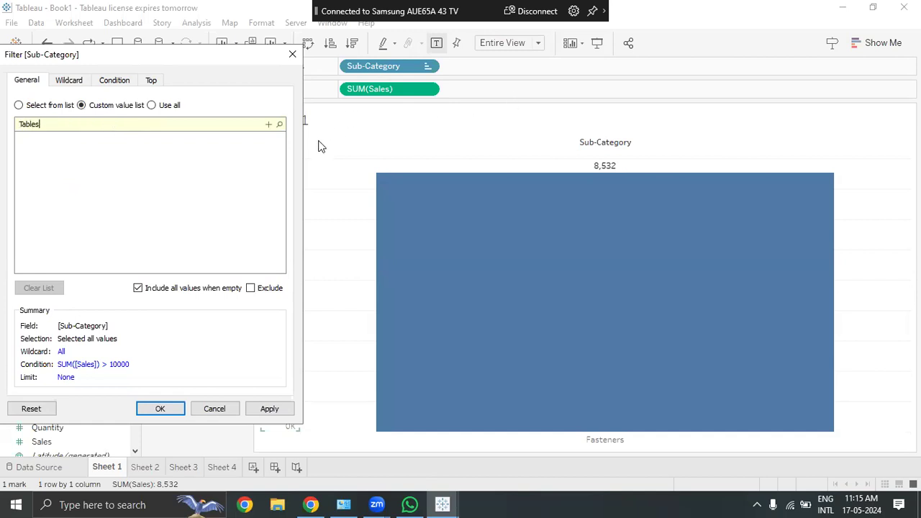
click(280, 125)
click(23, 138)
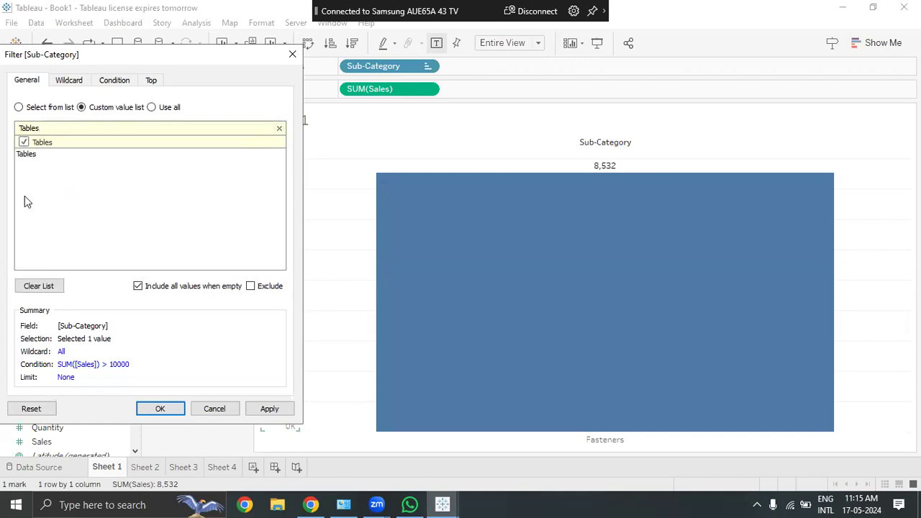
Step: Add Phones to the custom value list and apply the Sub-Category filter to the chart
drag(79, 129, 1, 124)
text(Phones)
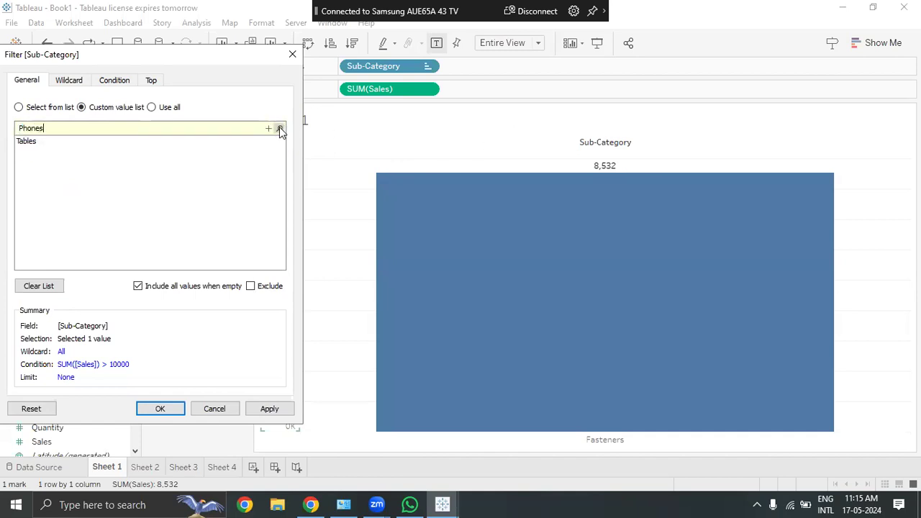
click(280, 128)
click(29, 144)
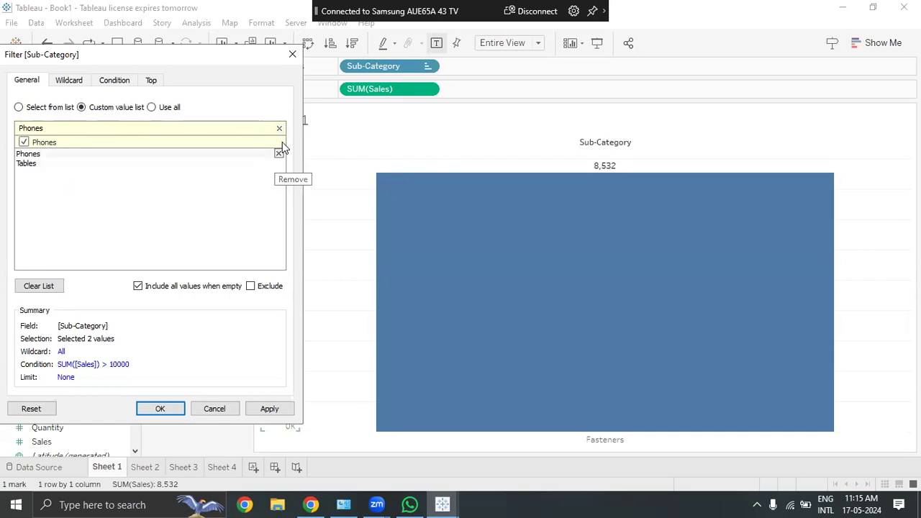
click(279, 128)
click(270, 409)
click(151, 409)
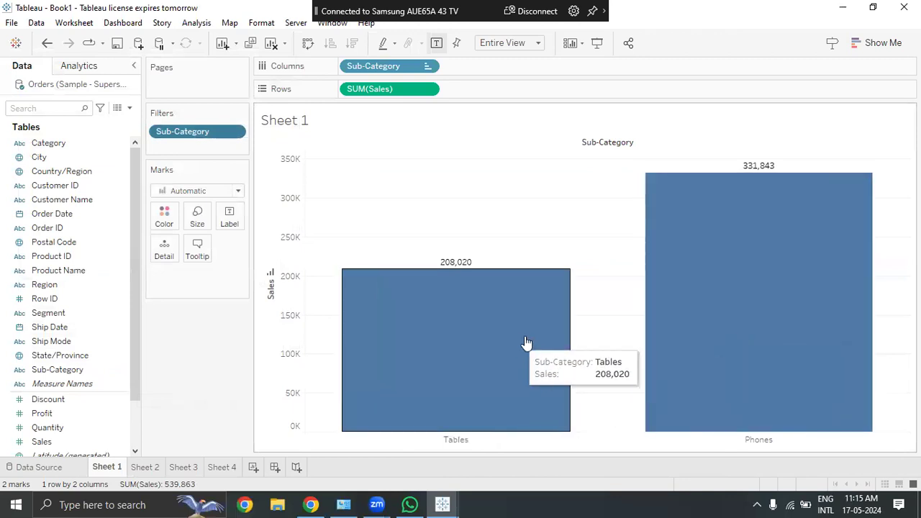
Step: Reopen the Sub-Category filter and examine the Phones and Tables entries in its custom value list
click(233, 133)
click(225, 149)
click(343, 152)
click(344, 160)
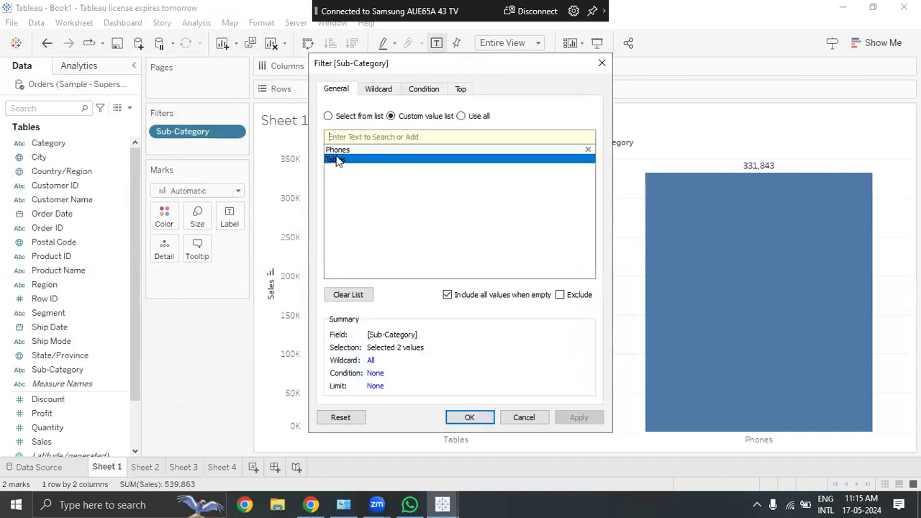
click(353, 150)
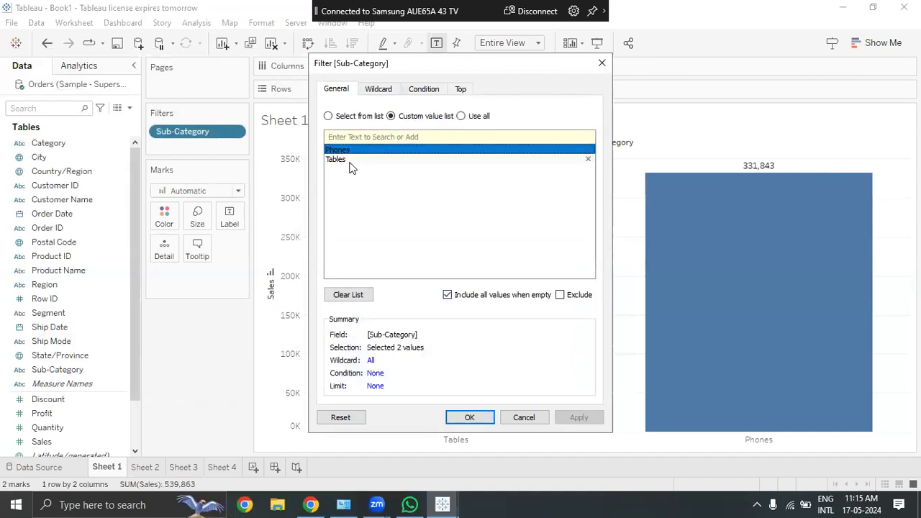
ctrl+click(350, 161)
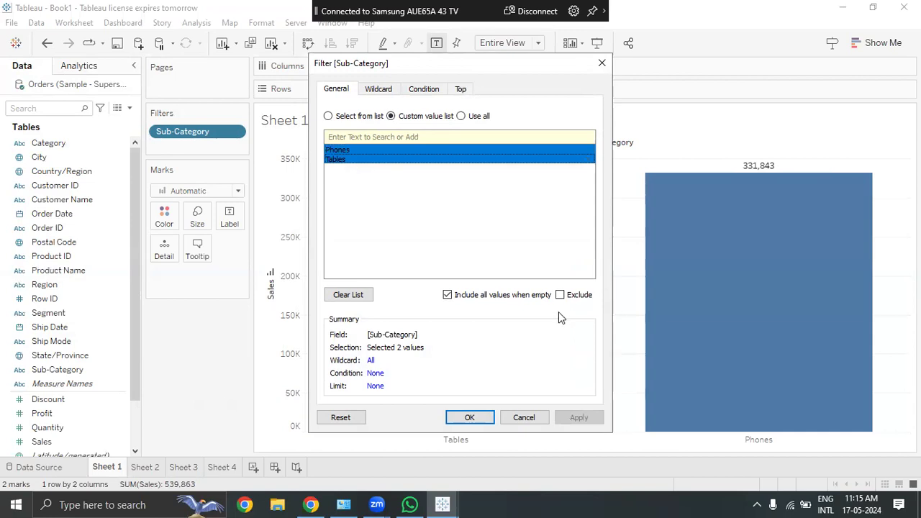
click(345, 152)
click(339, 159)
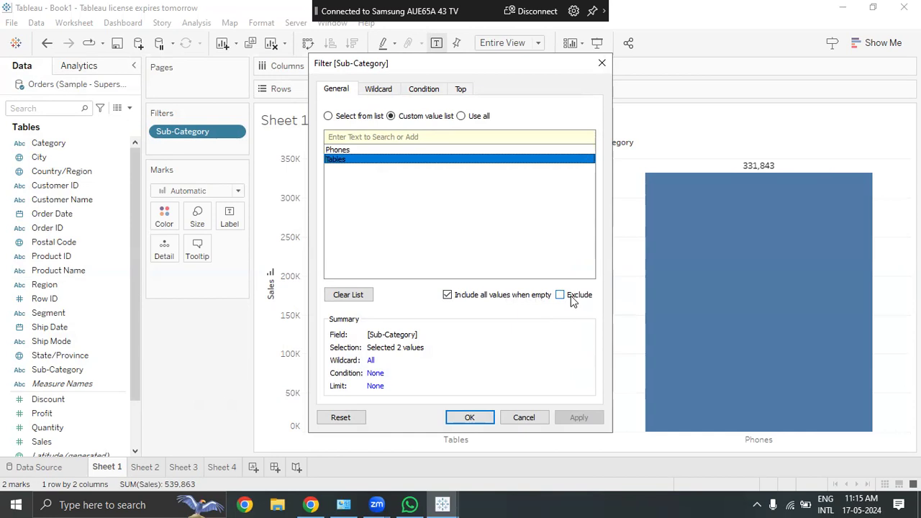
Step: Clear the custom value list, set the Sub-Category filter to Use all and apply it to the chart
click(340, 292)
click(329, 116)
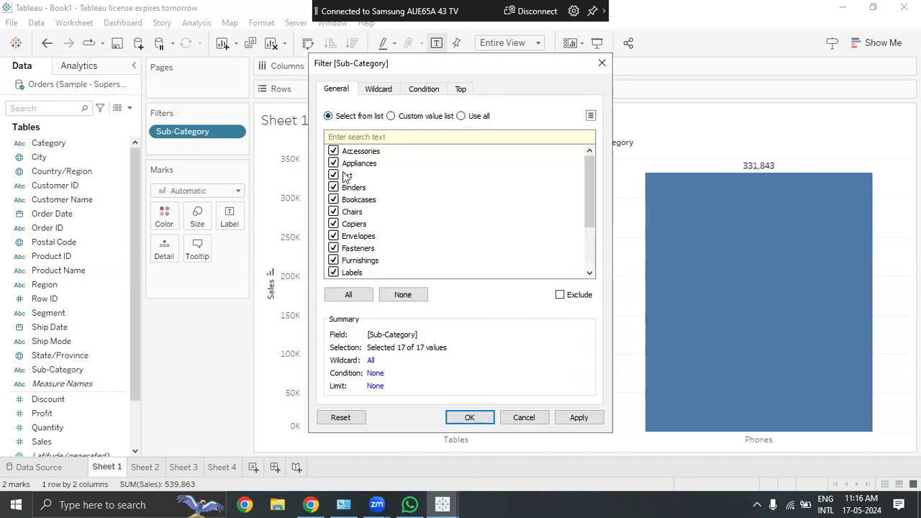
scroll(381, 223, down, 2)
scroll(361, 278, up, 2)
click(461, 115)
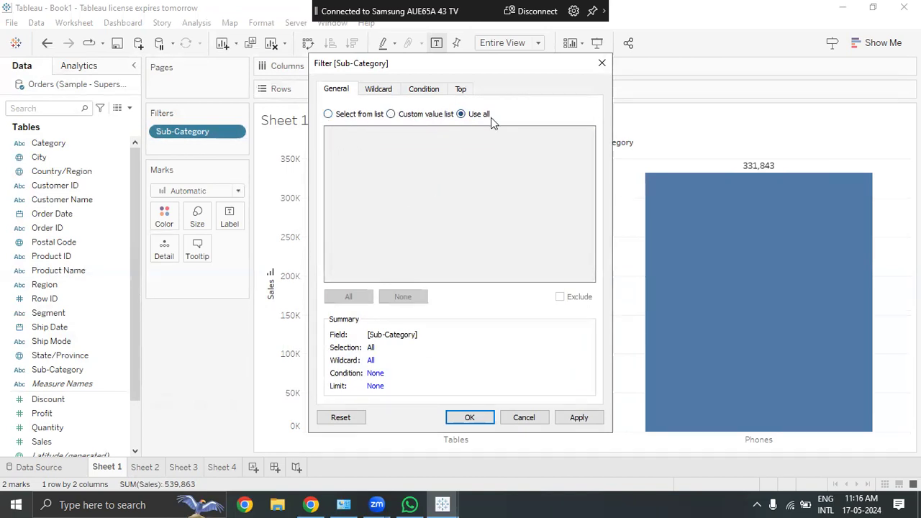
click(379, 93)
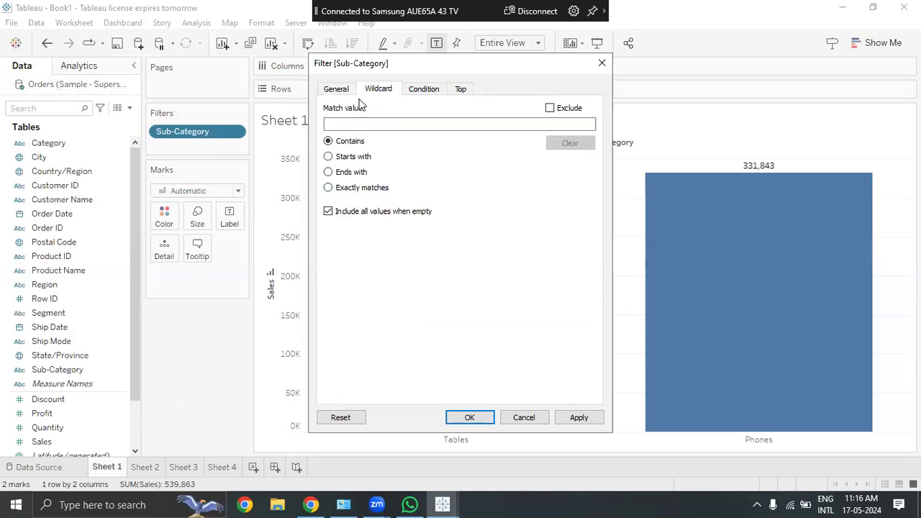
click(579, 418)
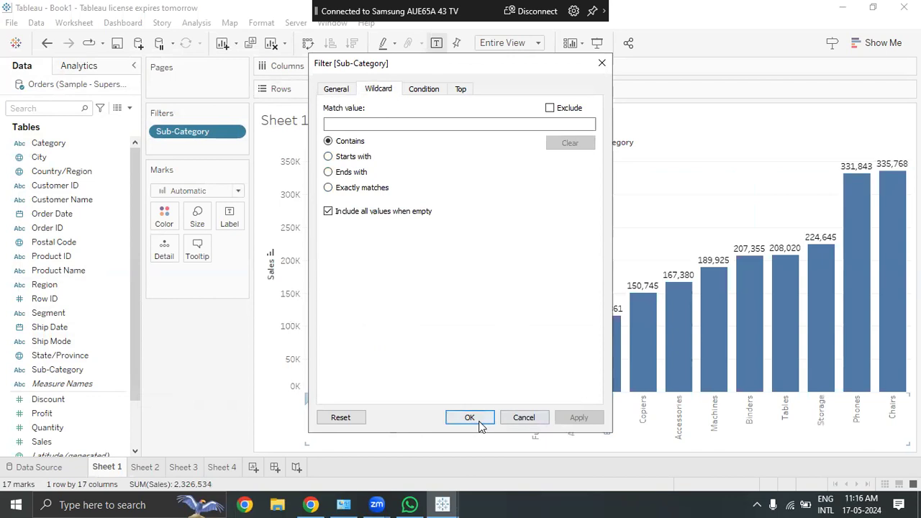
Step: Apply a wildcard filter that keeps sub-categories containing "ers", and move the dialog so the chart's bars can be seen
click(338, 121)
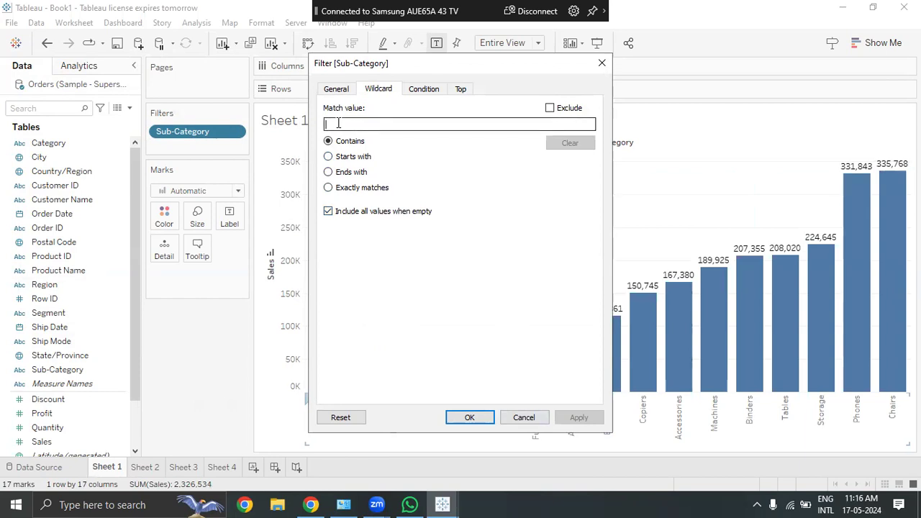
text(ers)
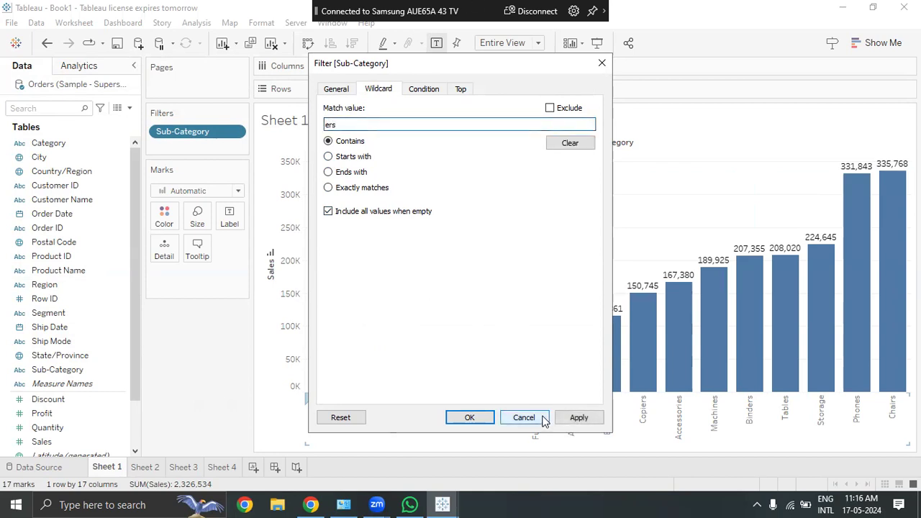
click(571, 420)
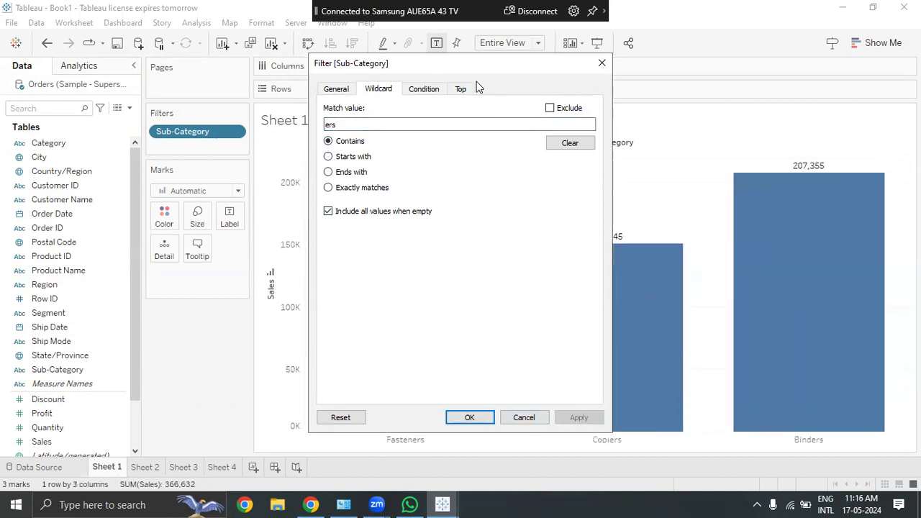
drag(404, 66, 127, 36)
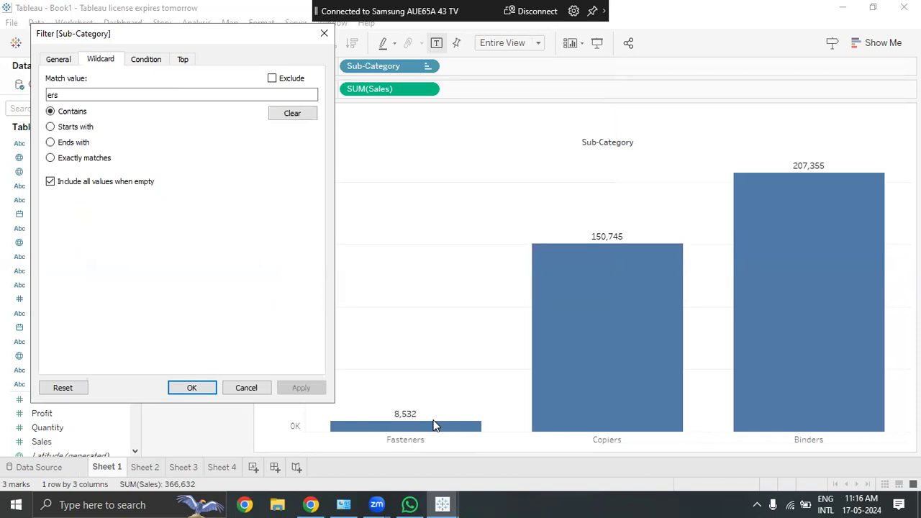
drag(145, 41, 149, 105)
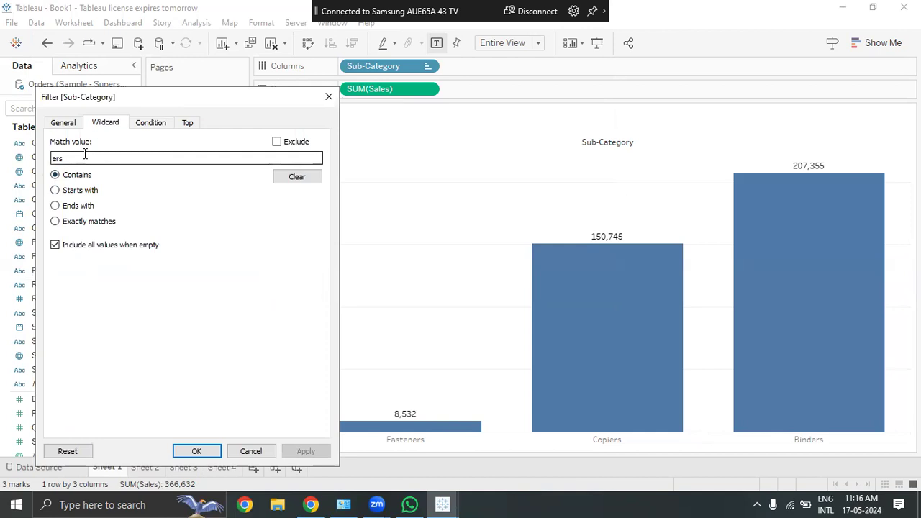
Step: Change the wildcard filter to keep sub-categories that start with "A" and apply it
click(80, 191)
drag(87, 157, 6, 153)
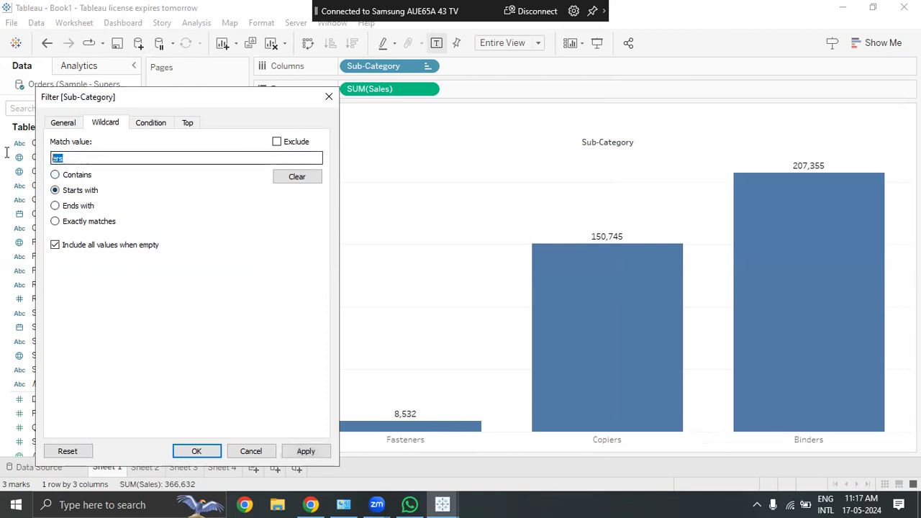
text(A)
click(306, 450)
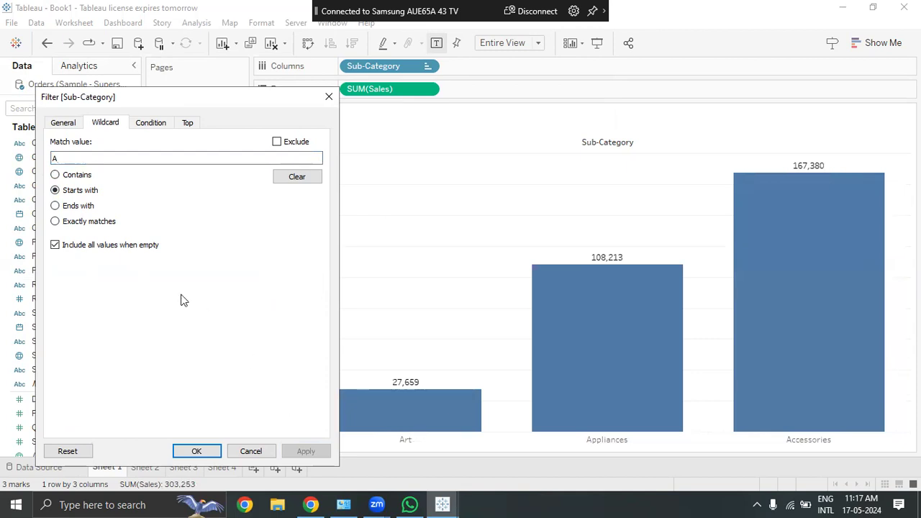
Step: Change the wildcard filter to keep sub-categories that end with "s", apply it and check the filter summary
click(72, 208)
drag(78, 157, 4, 160)
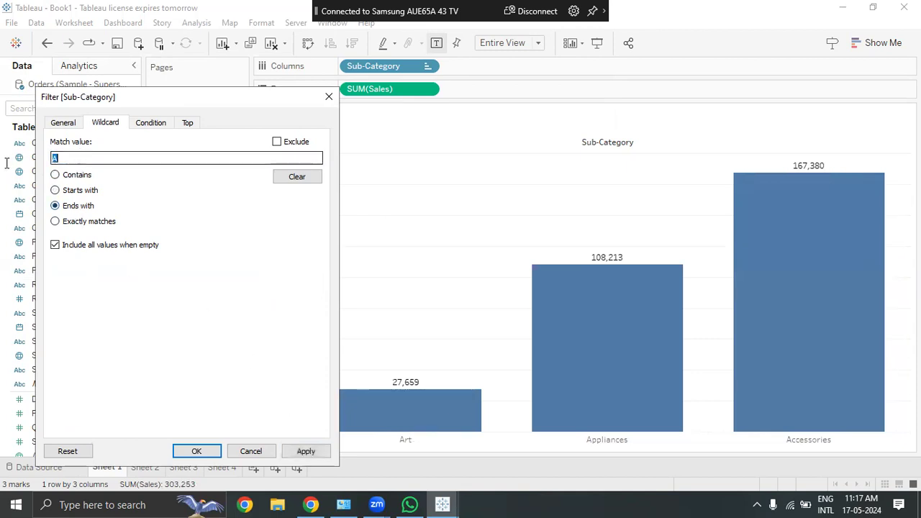
text(s)
click(308, 450)
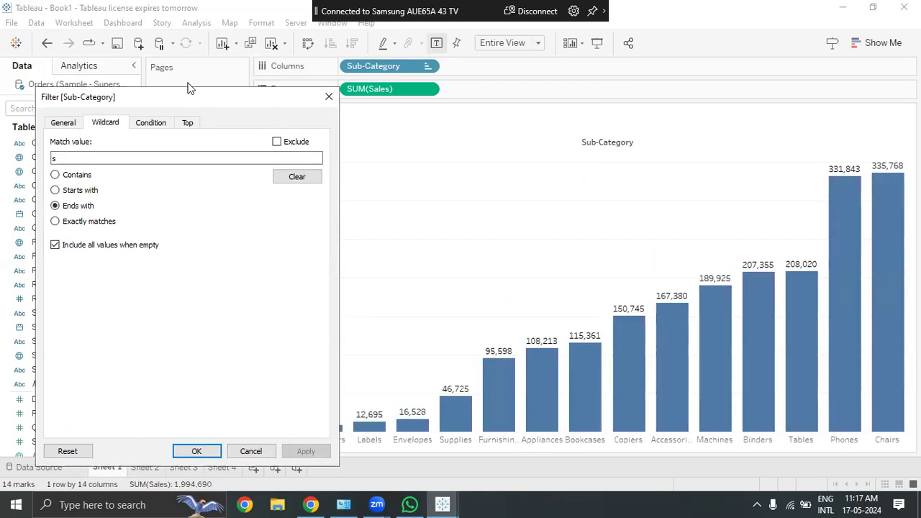
drag(188, 94, 145, 33)
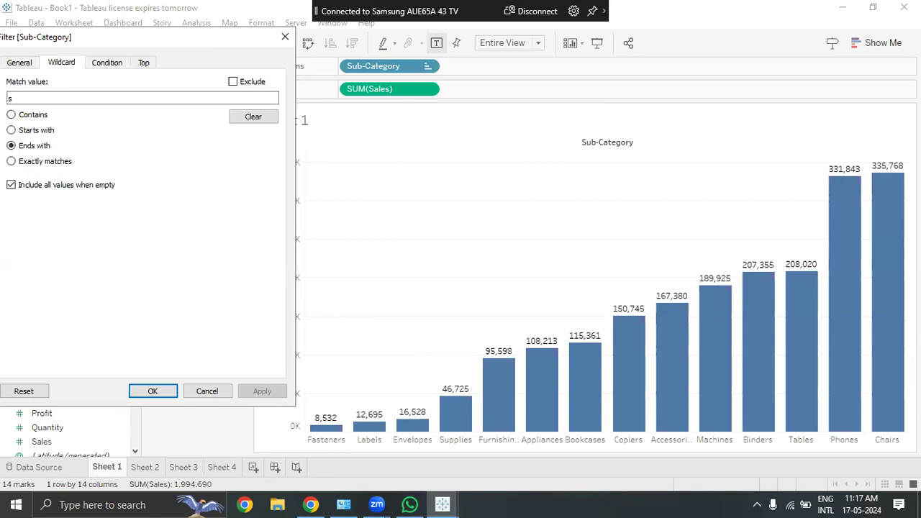
drag(122, 36, 130, 40)
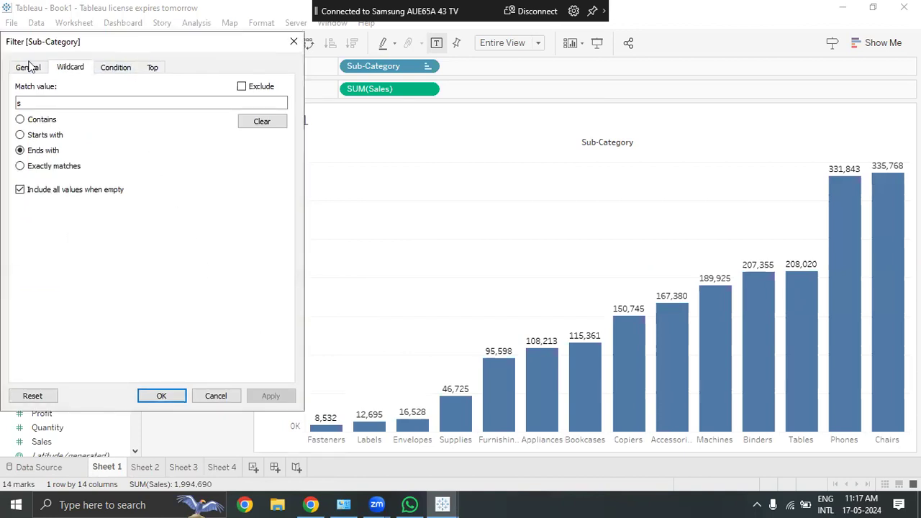
click(29, 66)
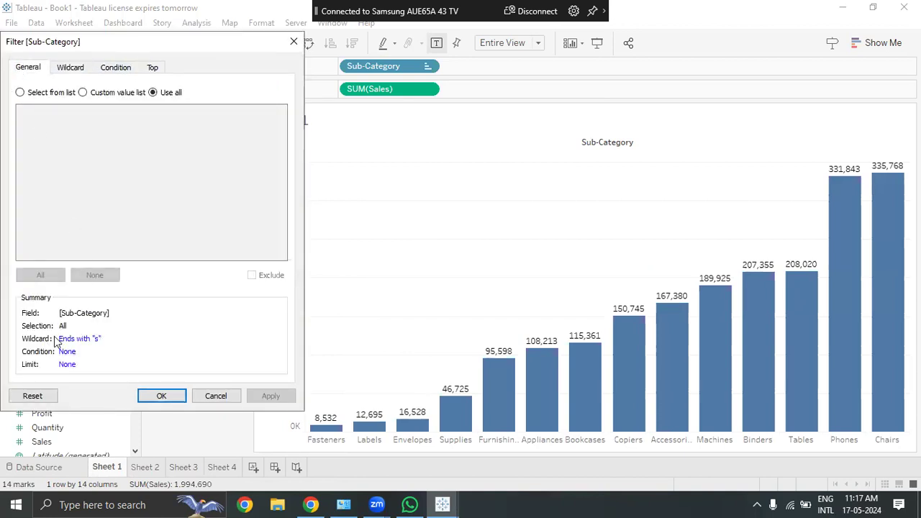
click(76, 341)
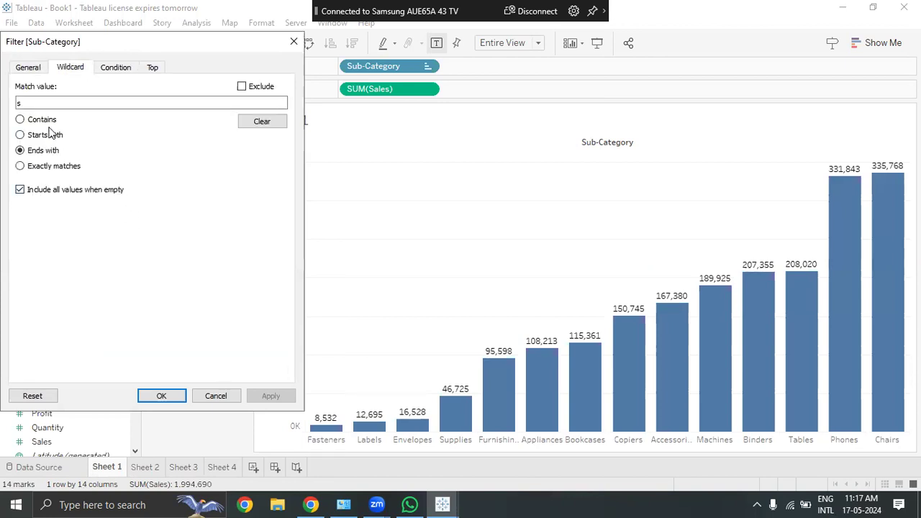
Step: Set the wildcard filter to exactly match "Phone" and apply it to the chart
click(44, 166)
double_click(20, 104)
text(Ph)
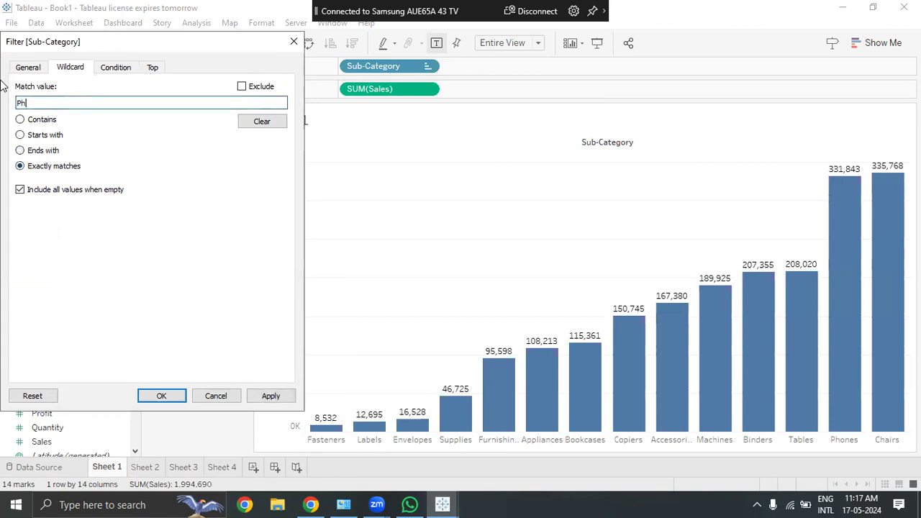
text(one)
click(267, 398)
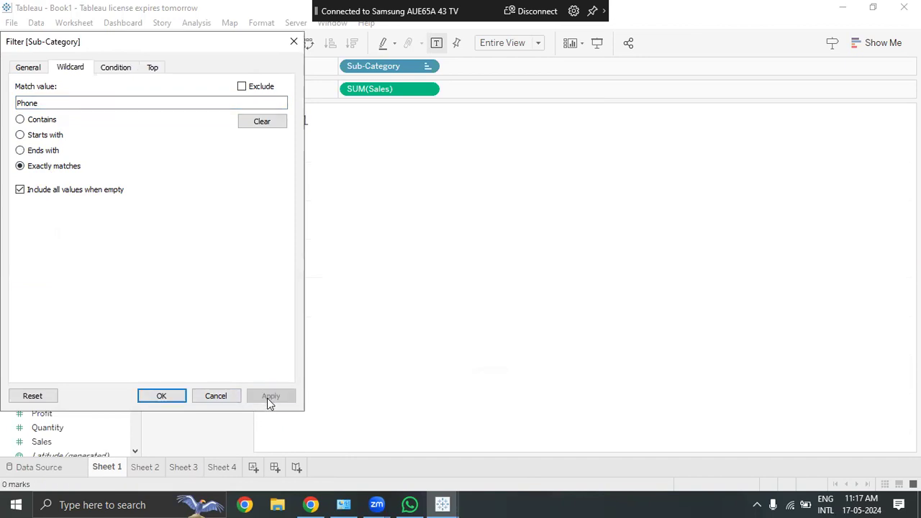
Step: Correct the wildcard's match value to "Phones" and reapply the filter
click(78, 102)
text(s)
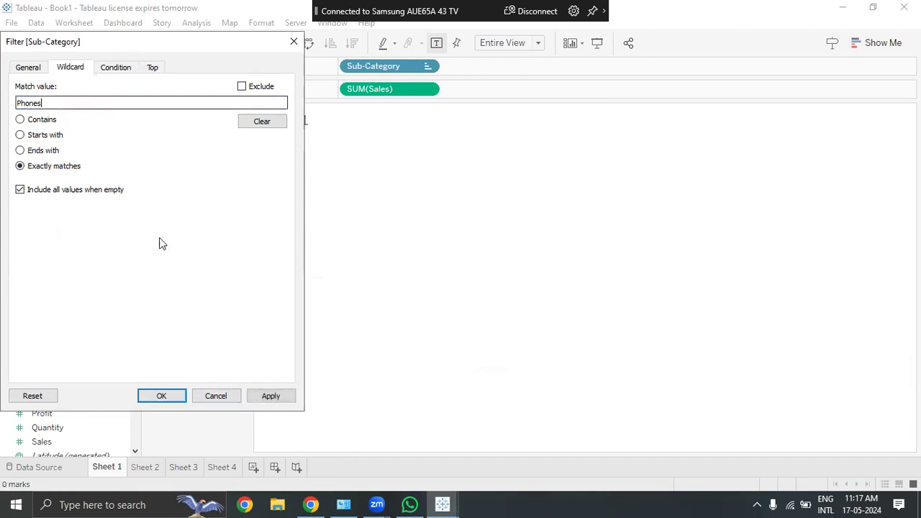
click(269, 397)
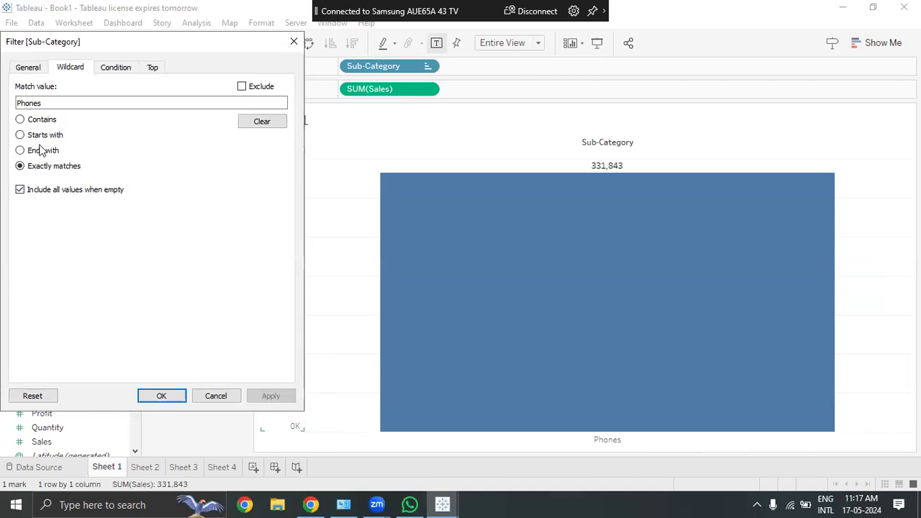
Step: Compare the Contains, Starts with, Ends with and Exactly matches options of the wildcard filter
click(20, 119)
click(20, 134)
click(20, 150)
click(20, 166)
click(20, 120)
click(20, 166)
click(20, 150)
click(20, 135)
Step: Set the wildcard match type to Contains, clear its match value and return to the filter's general settings
click(20, 119)
click(260, 121)
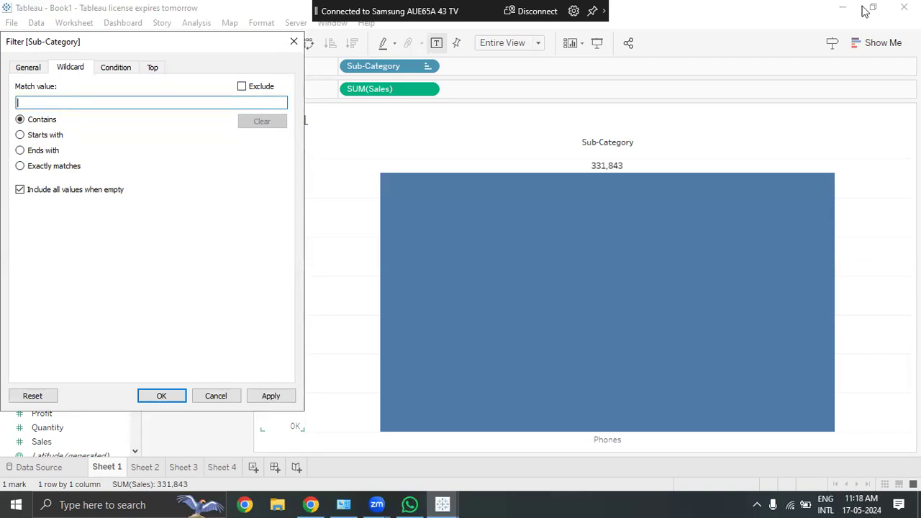
click(21, 66)
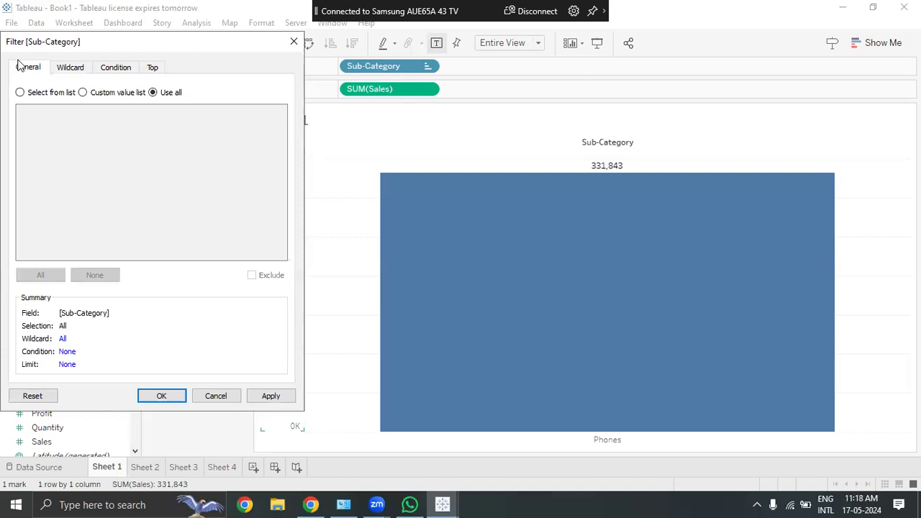
Step: Review the general, wildcard, condition and top settings of the Sub-Category filter
click(70, 68)
click(38, 68)
click(70, 71)
click(120, 68)
click(153, 67)
click(115, 68)
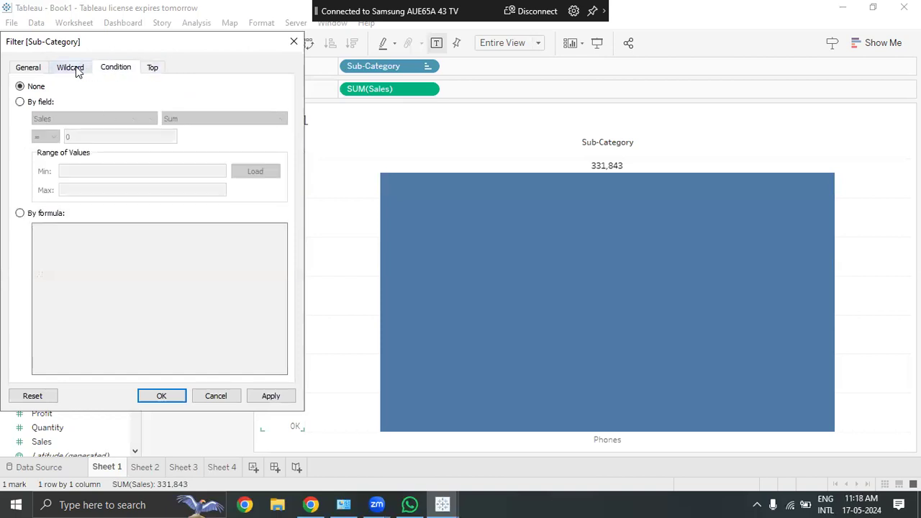
click(74, 70)
click(23, 70)
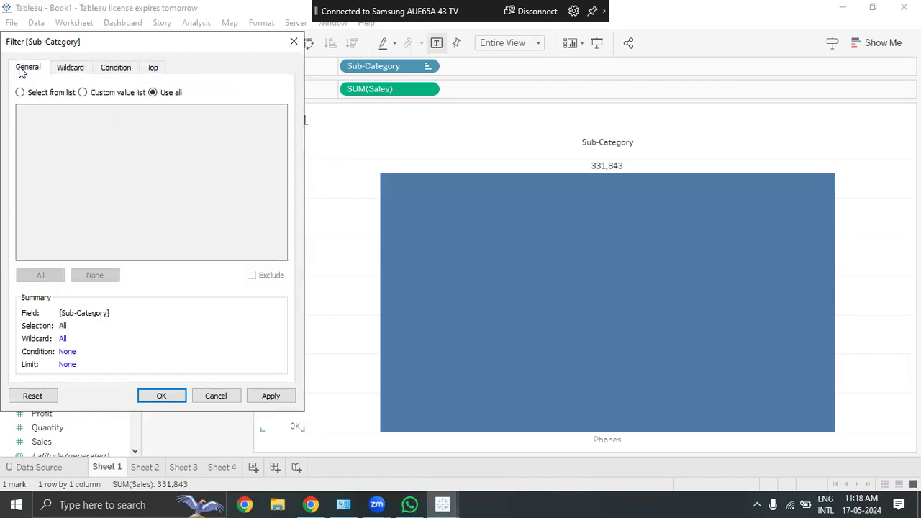
Step: Switch the general filter to select from list, try including all sub-categories and clear the selection again
click(21, 93)
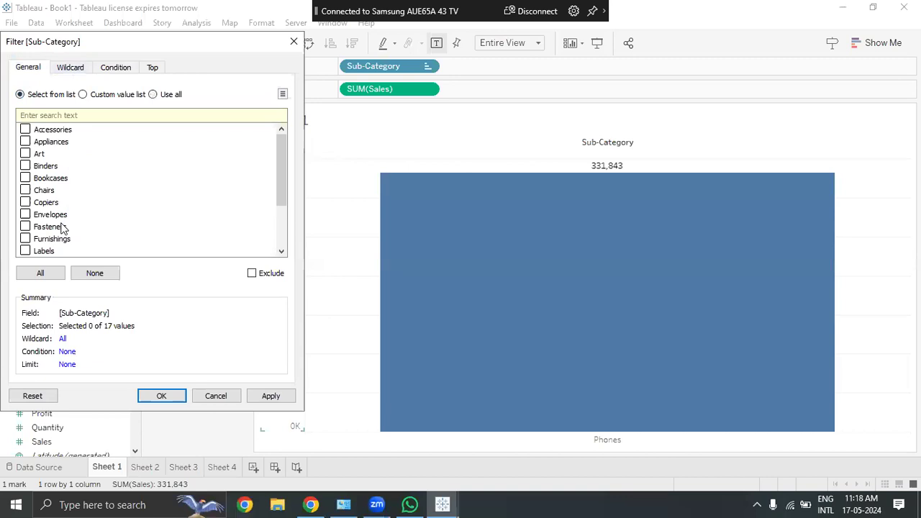
click(41, 272)
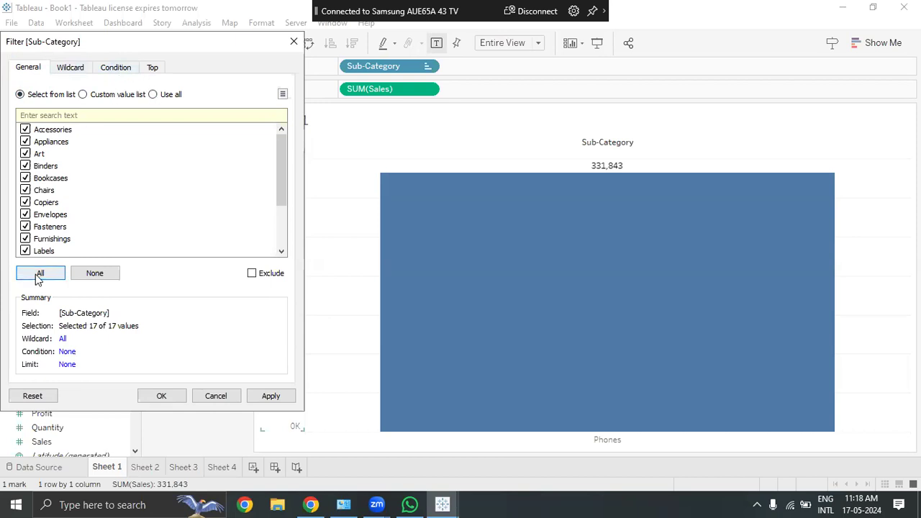
click(101, 274)
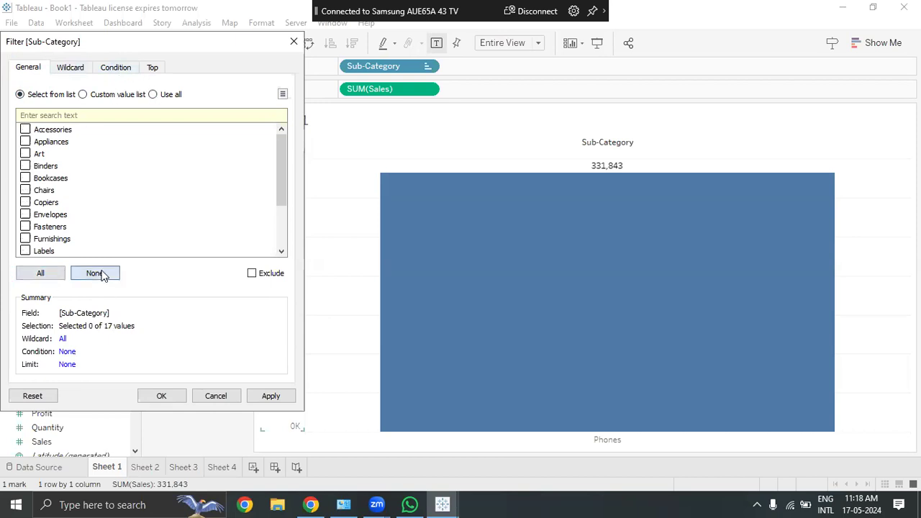
Step: Limit the Sub-Category filter to the top 5 by sum of Sales and apply it to the chart
click(70, 69)
click(116, 68)
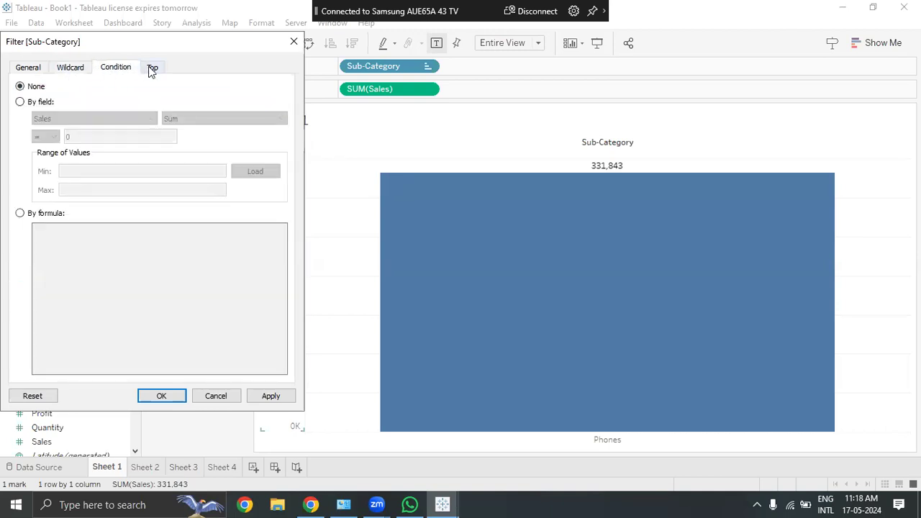
click(151, 70)
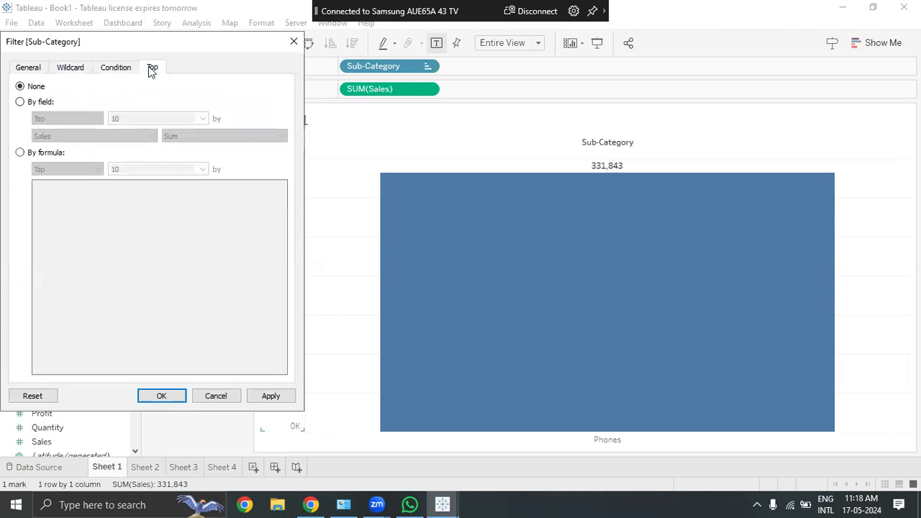
click(19, 102)
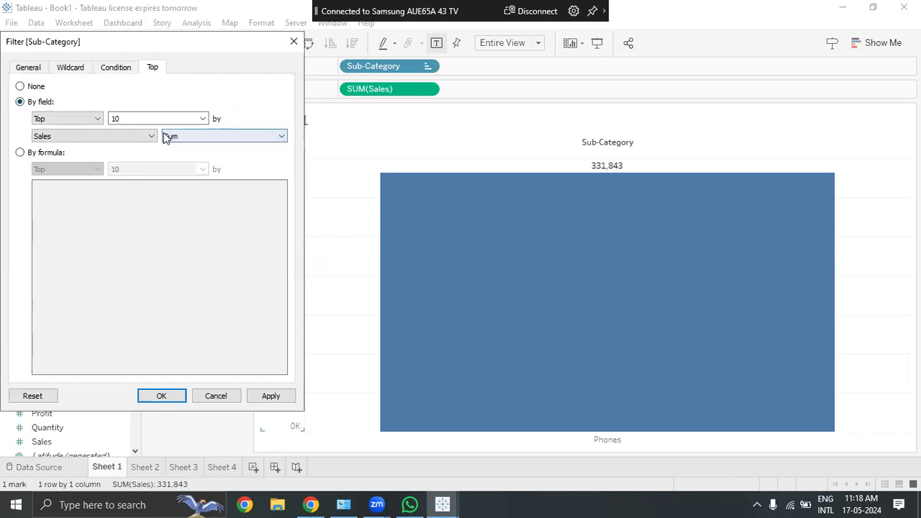
click(203, 120)
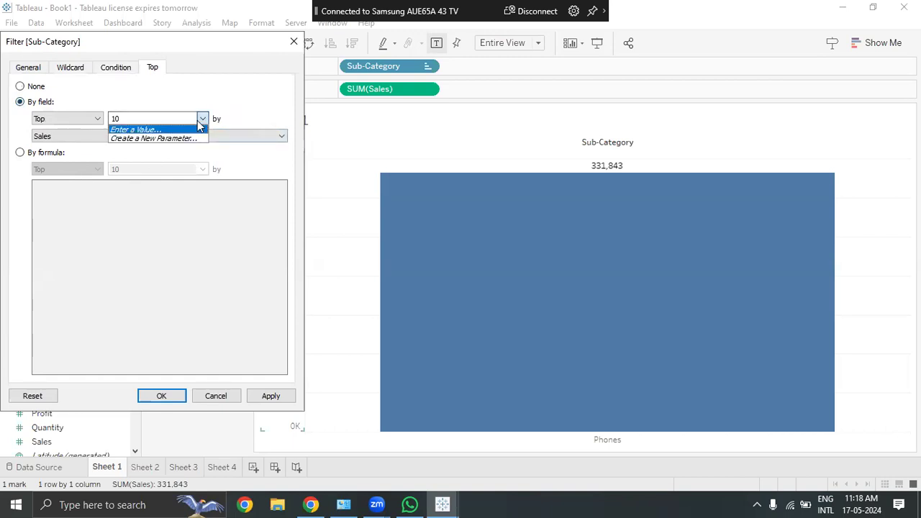
click(185, 119)
key(BackSpace)
text(5)
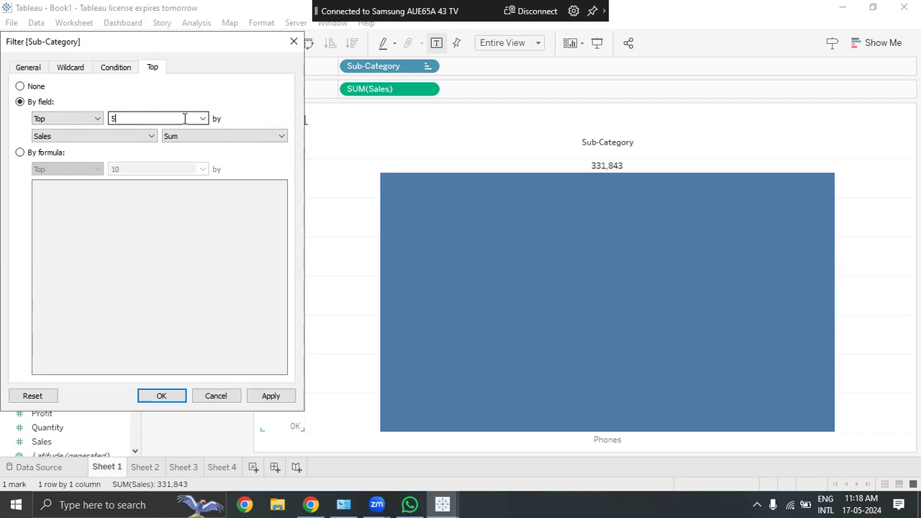
click(290, 395)
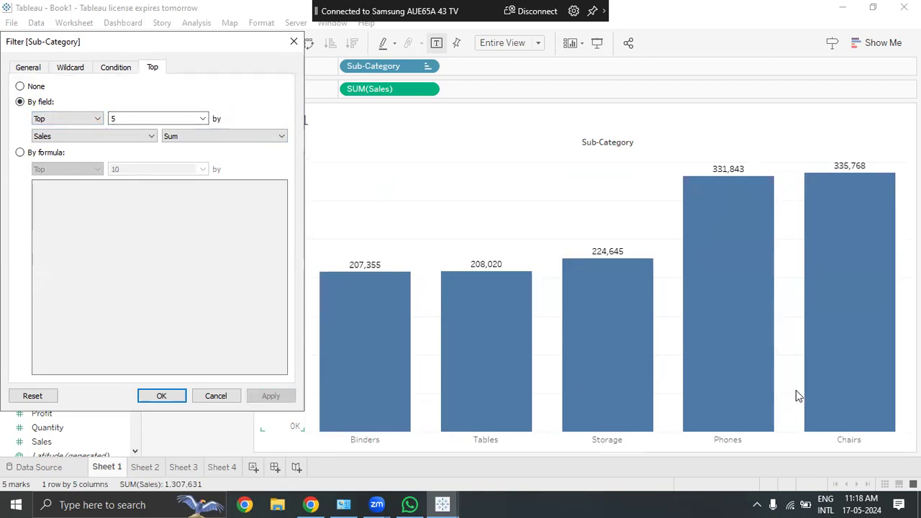
Step: Try to apply the select-from-list option of the general filter with no sub-categories selected
click(26, 68)
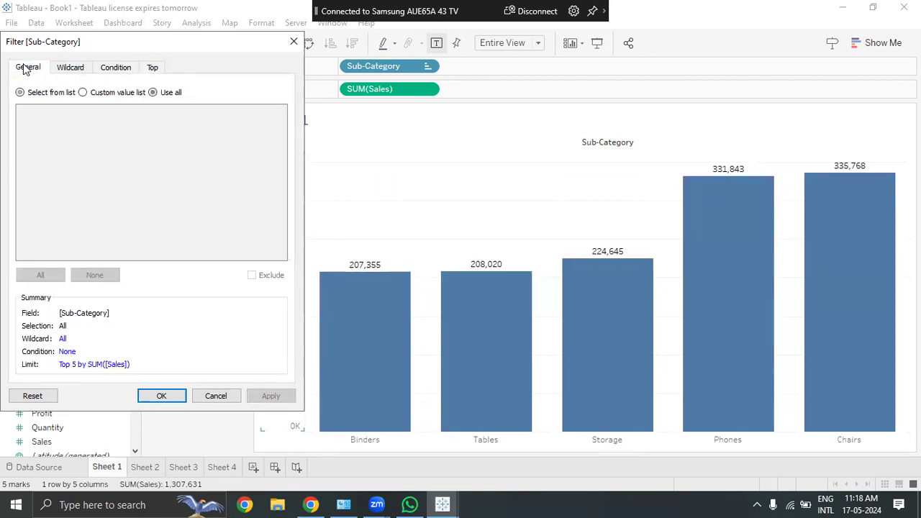
click(27, 97)
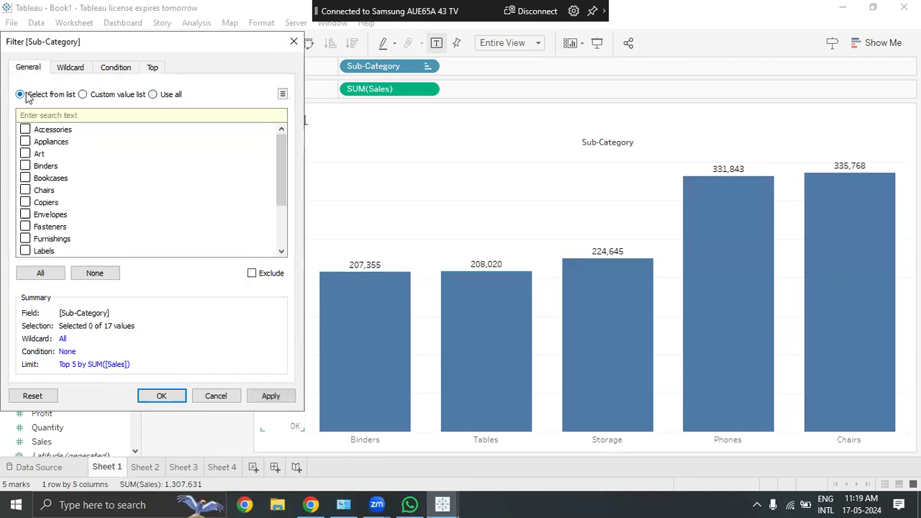
click(272, 397)
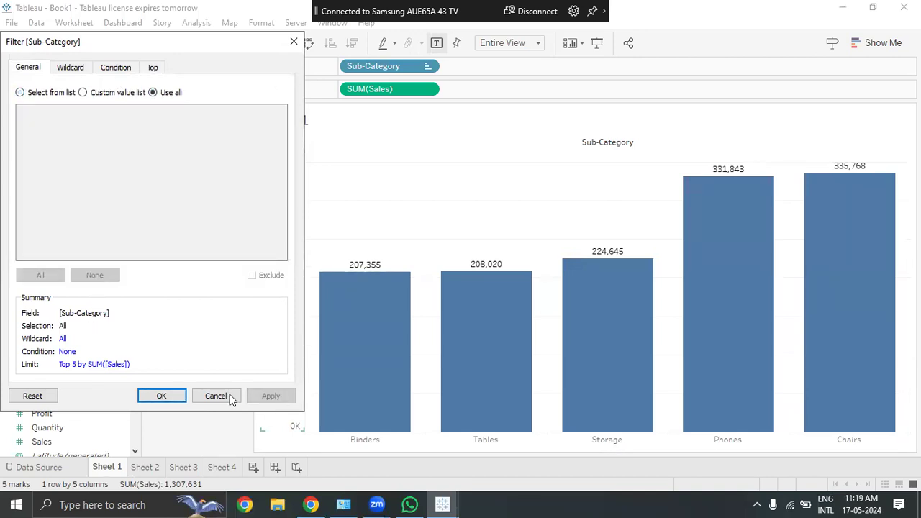
click(39, 96)
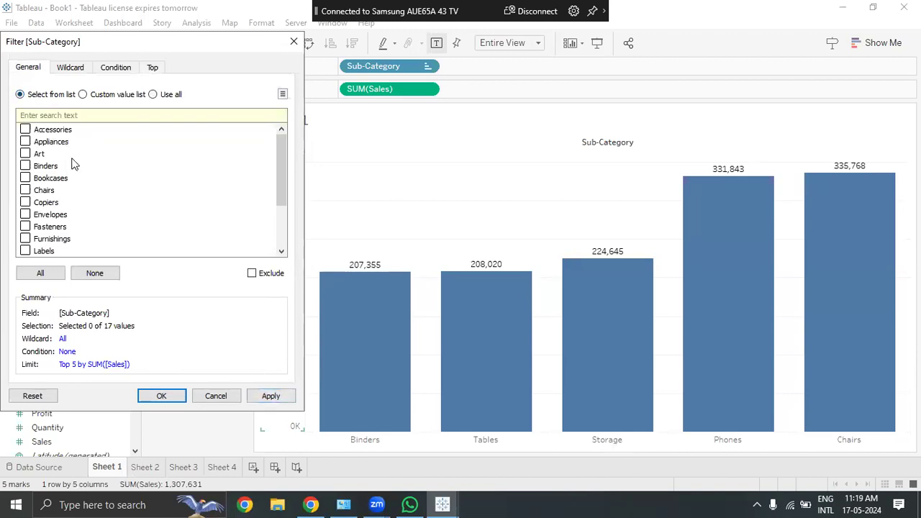
click(272, 395)
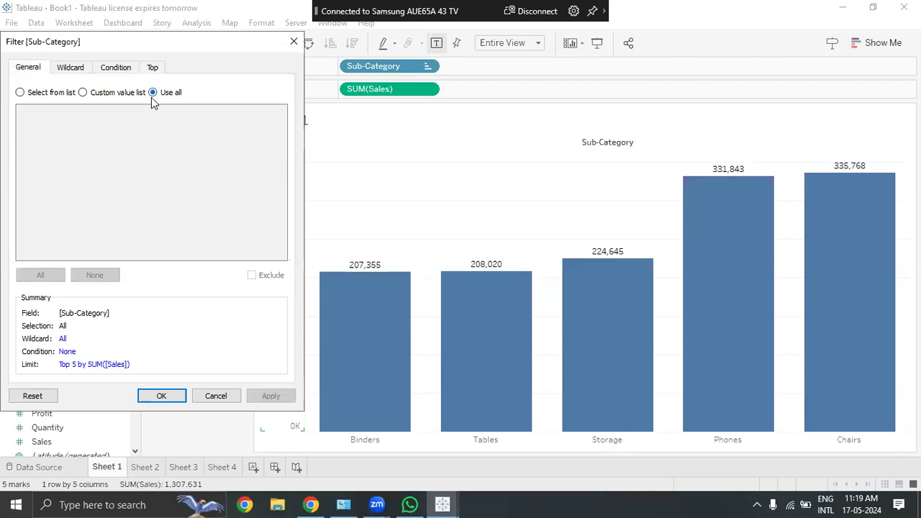
click(62, 94)
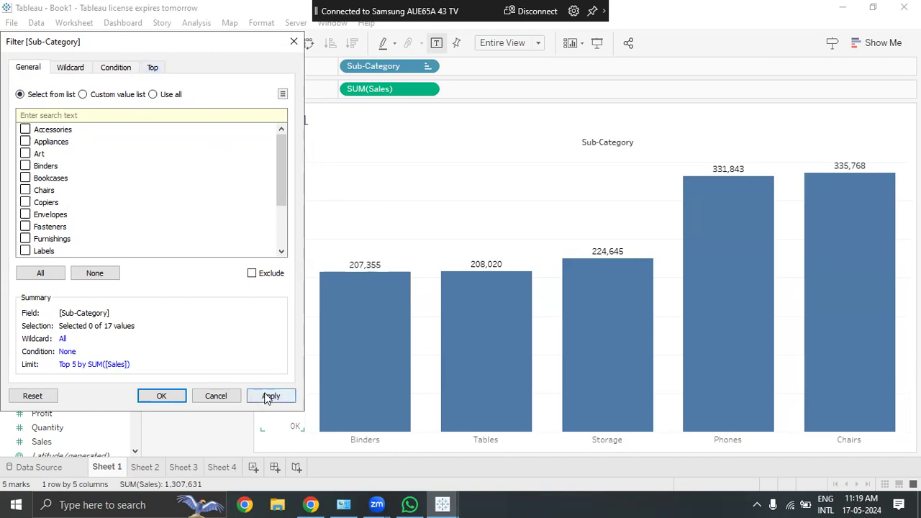
click(153, 94)
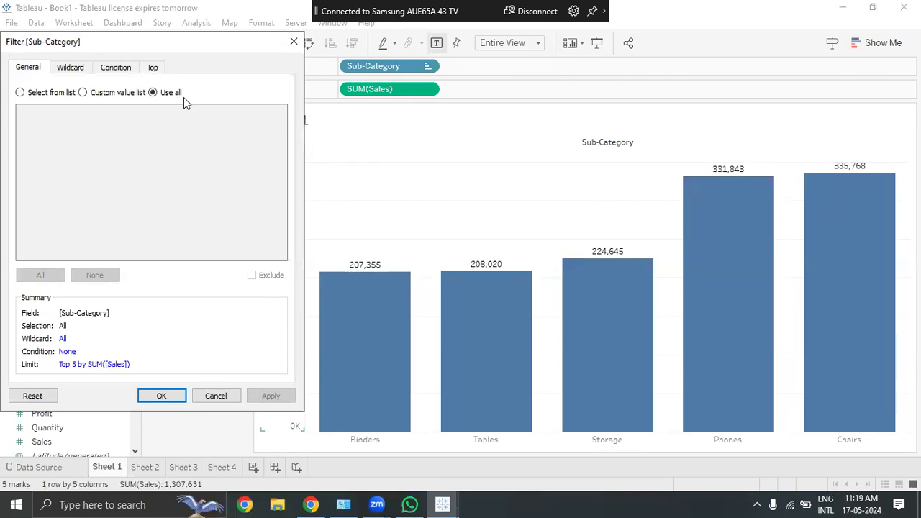
Step: Set the general filter to select from list and include all sub-categories
click(19, 93)
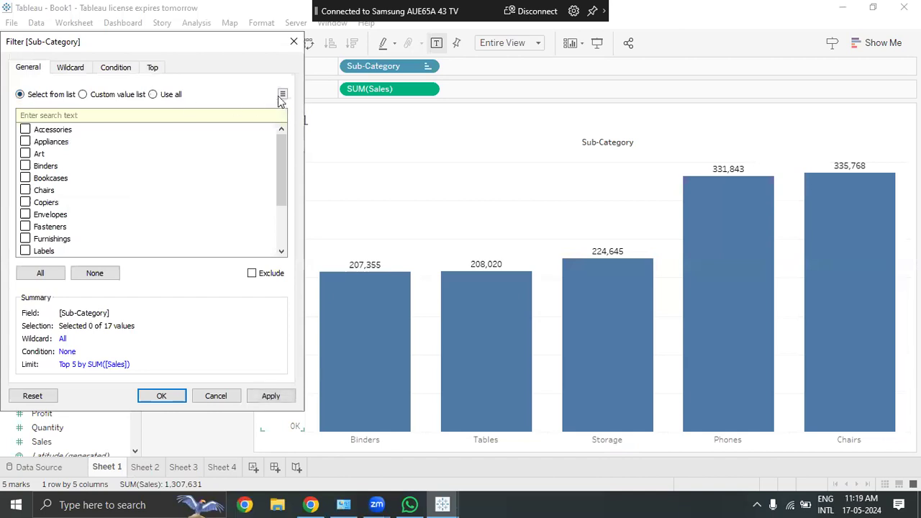
click(282, 95)
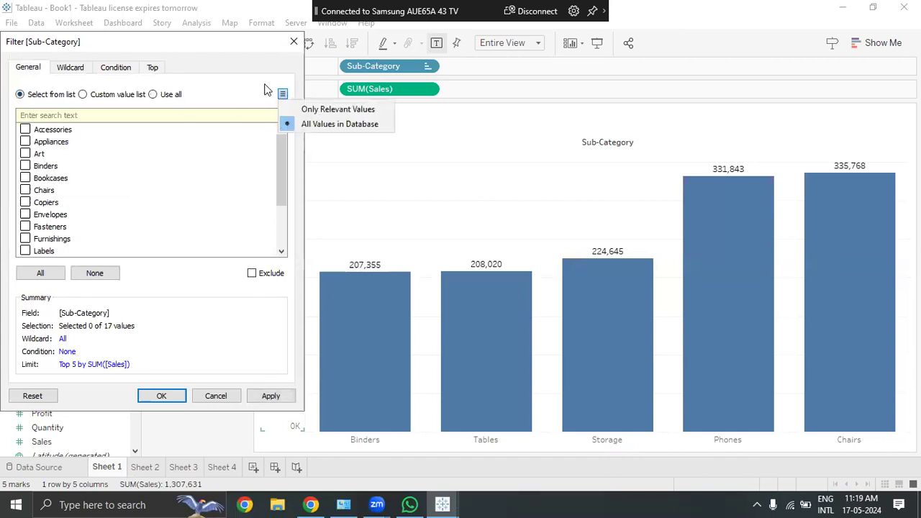
click(264, 89)
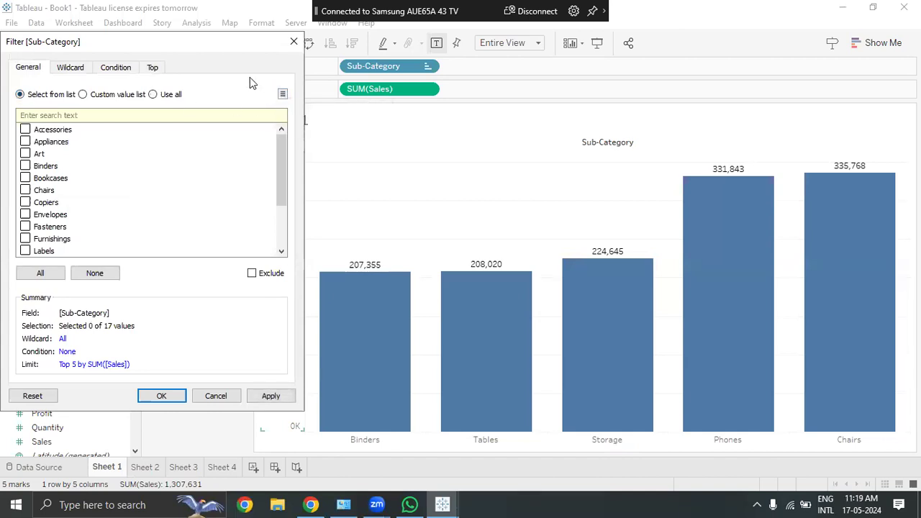
click(159, 66)
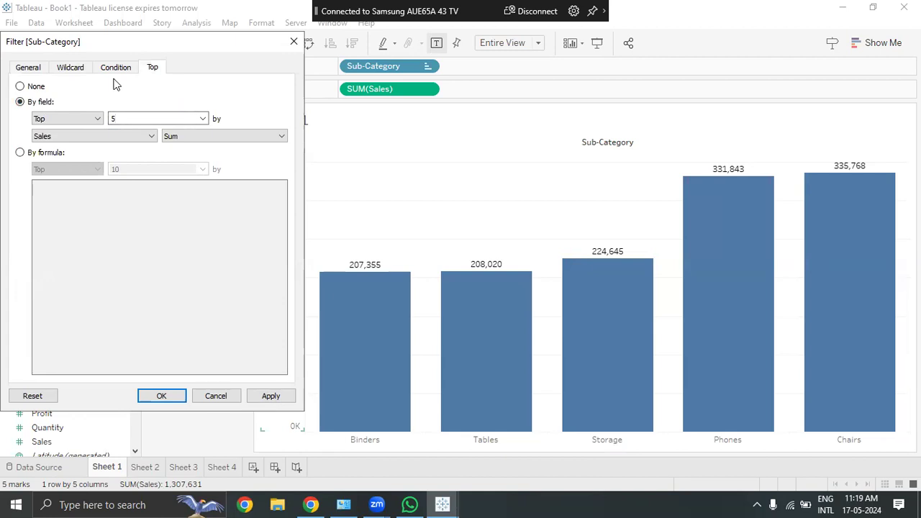
click(36, 69)
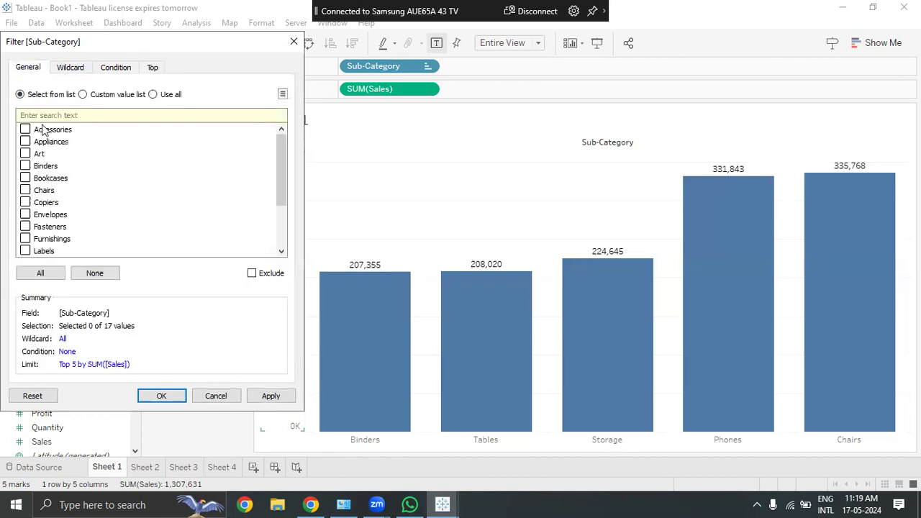
click(41, 277)
Step: Add a wildcard that starts with "s" to the top 5 limit, apply the combined filter and close its settings
click(72, 67)
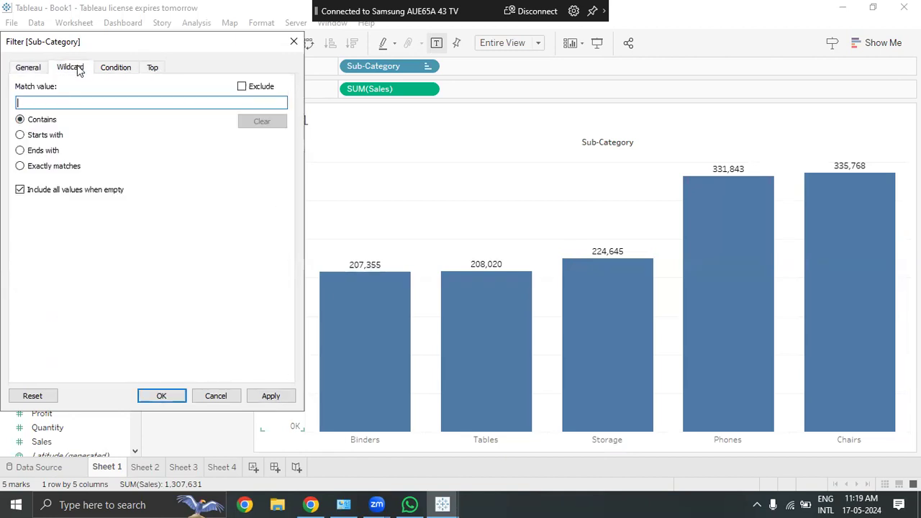
click(20, 151)
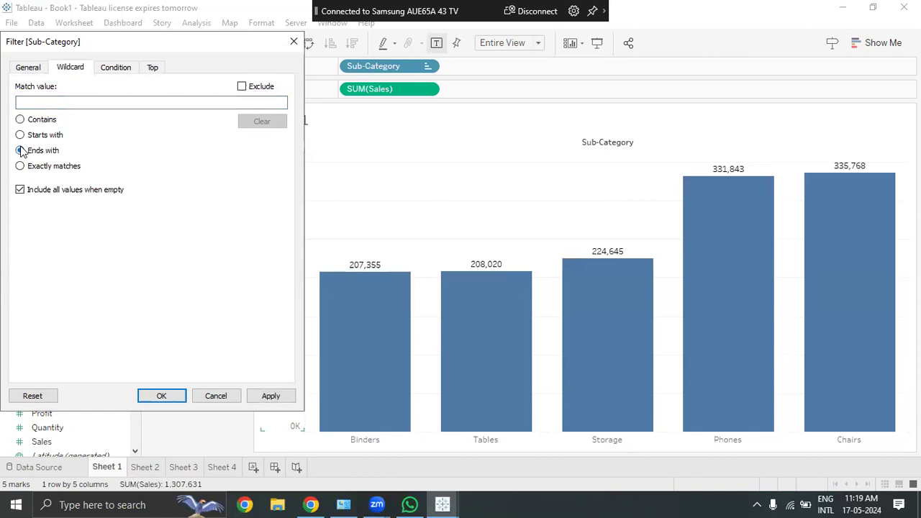
click(20, 134)
click(53, 98)
text(s)
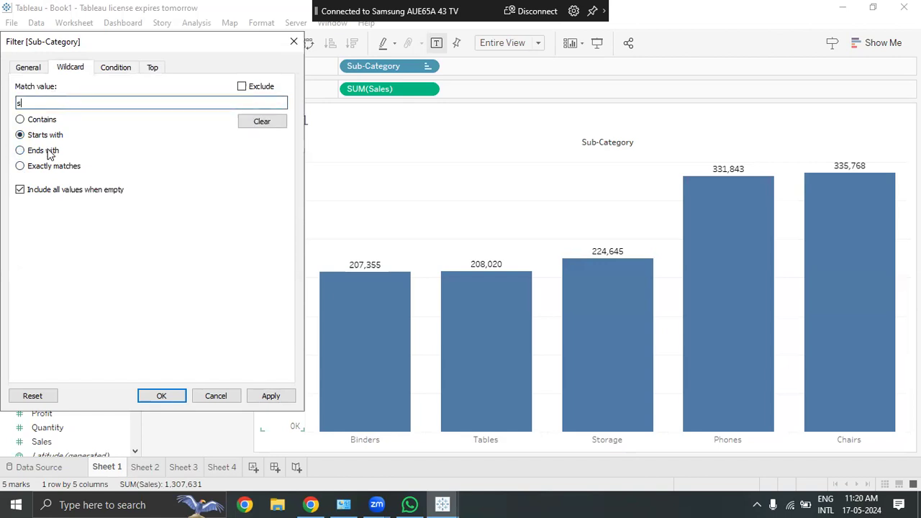
click(154, 68)
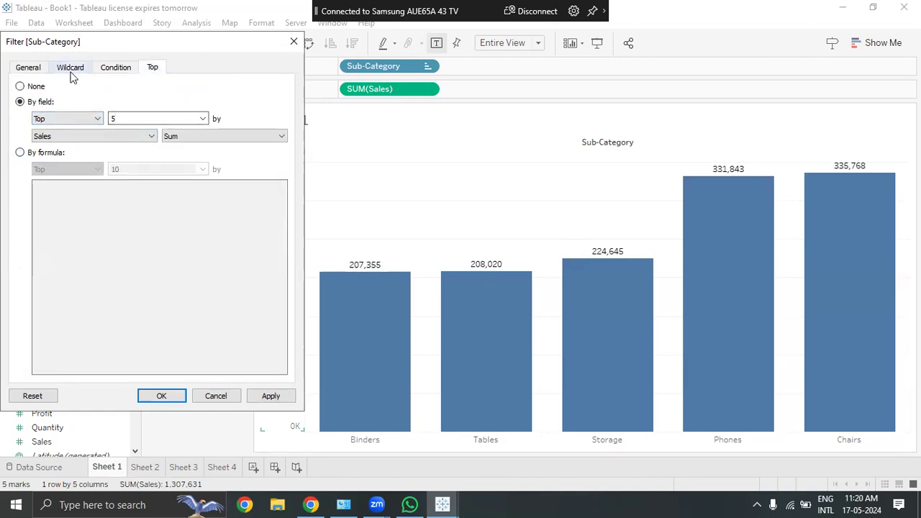
click(278, 398)
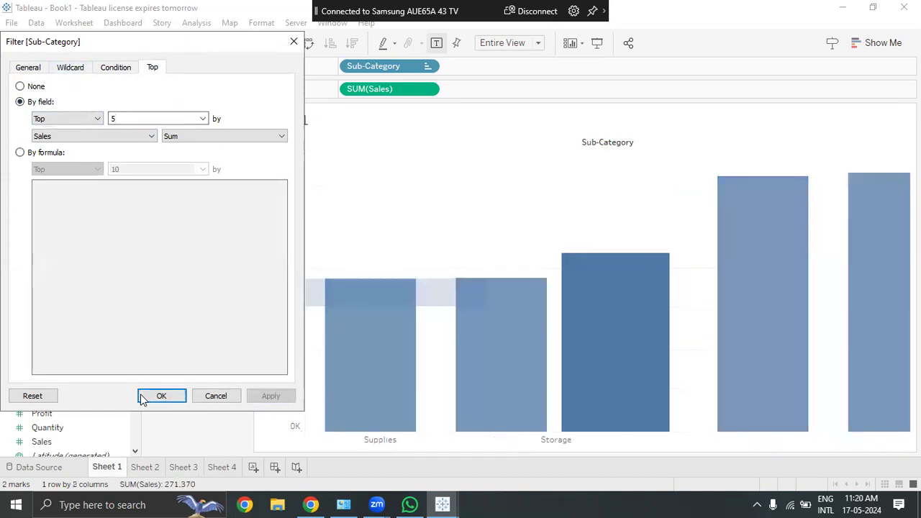
click(155, 400)
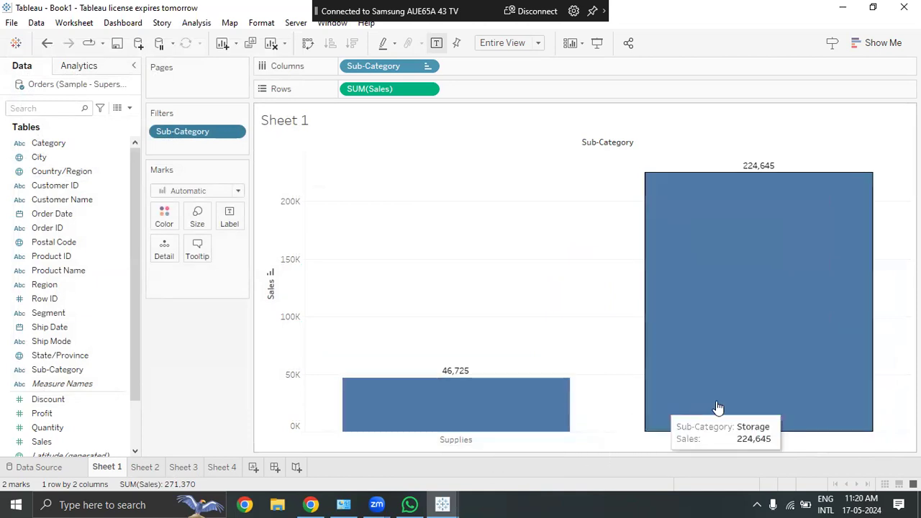
Step: Reopen the Sub-Category filter, review its wildcard, condition and top settings, and close it
click(239, 131)
click(224, 147)
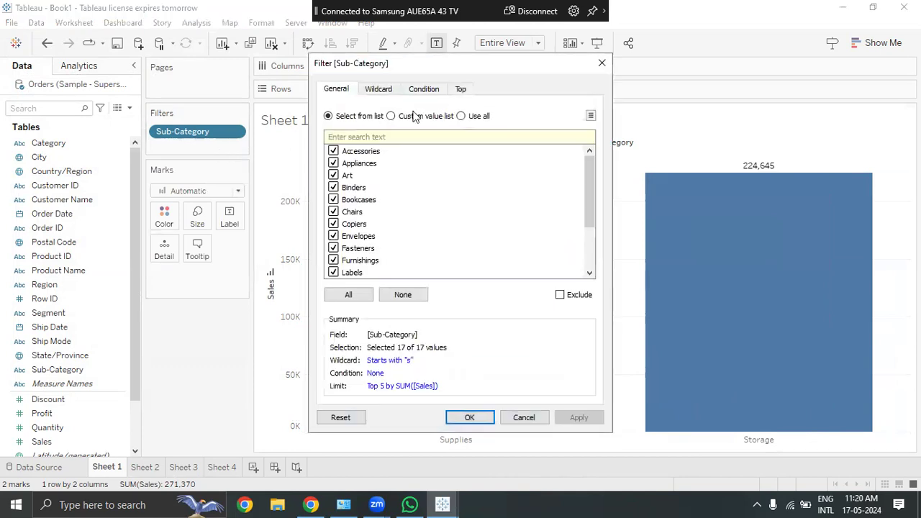
click(378, 89)
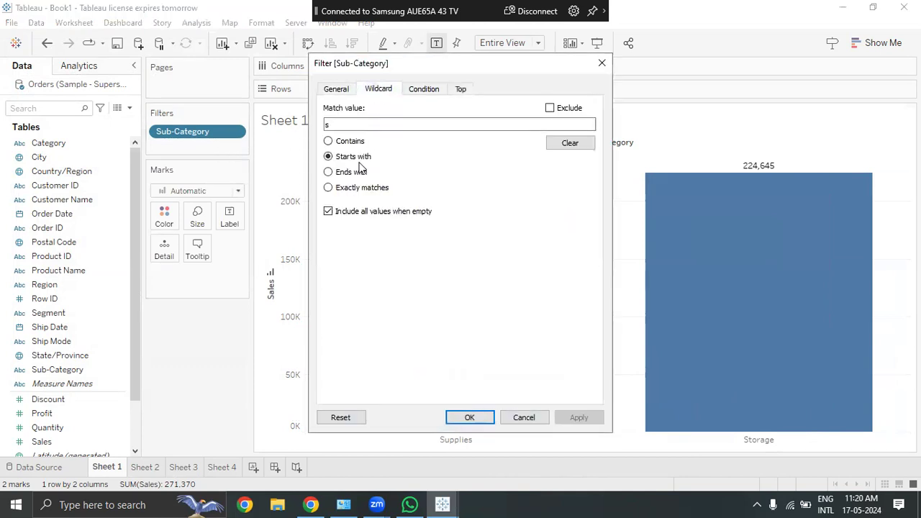
click(424, 92)
click(460, 90)
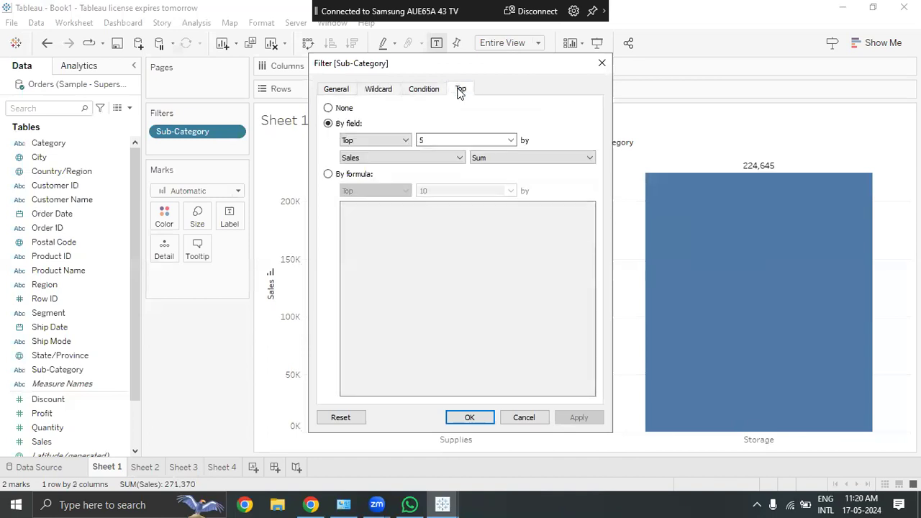
click(425, 140)
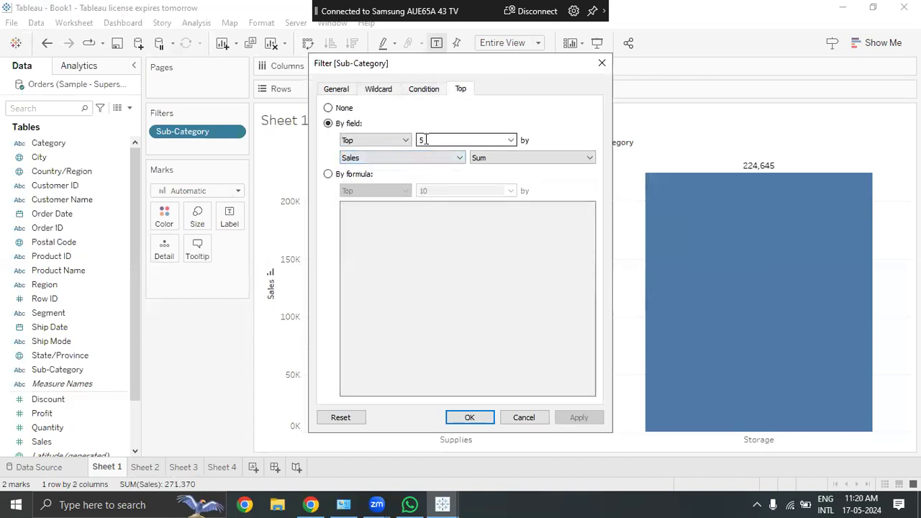
click(376, 89)
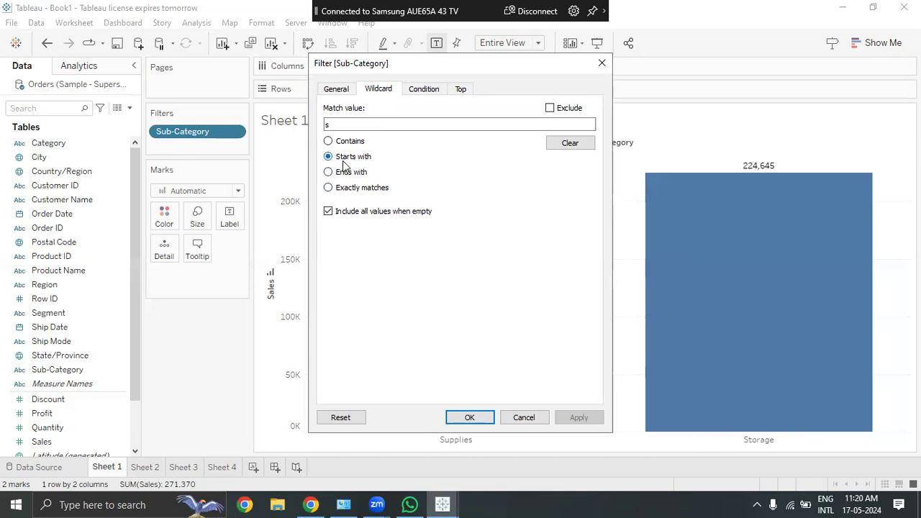
click(475, 420)
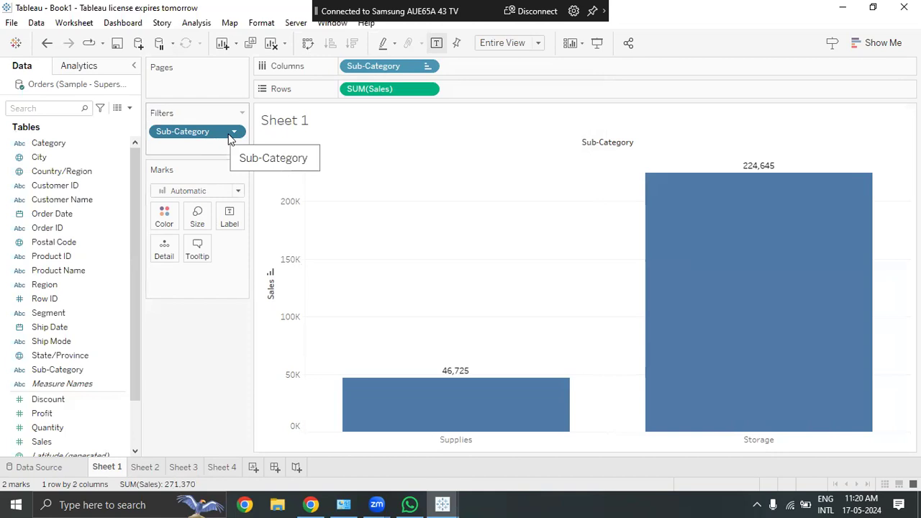
Step: Remove the Sub-Category filter and filter the chart by Country/Region, keeping only Canada
drag(230, 138, 63, 214)
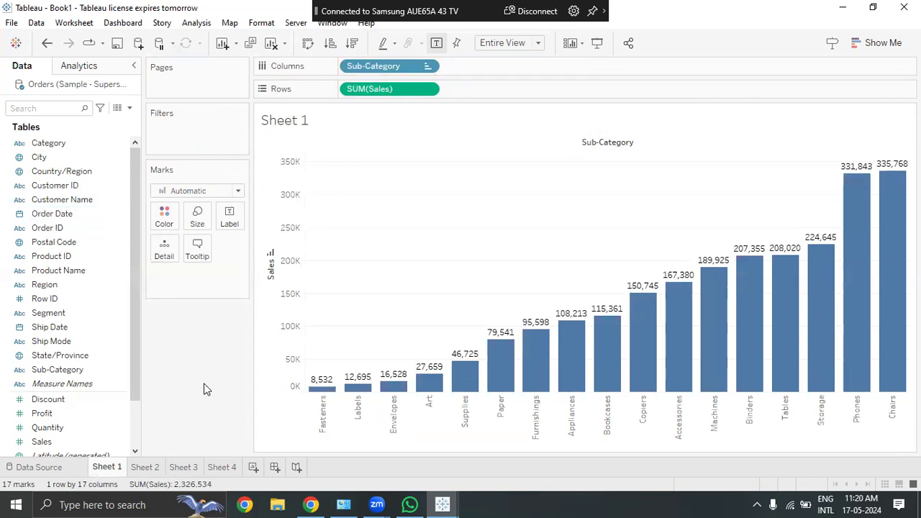
drag(49, 173, 189, 136)
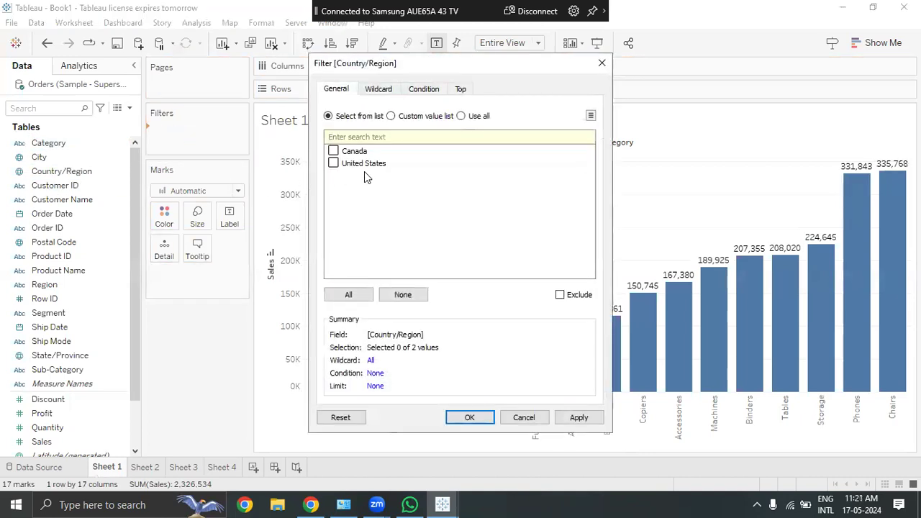
click(333, 151)
click(561, 422)
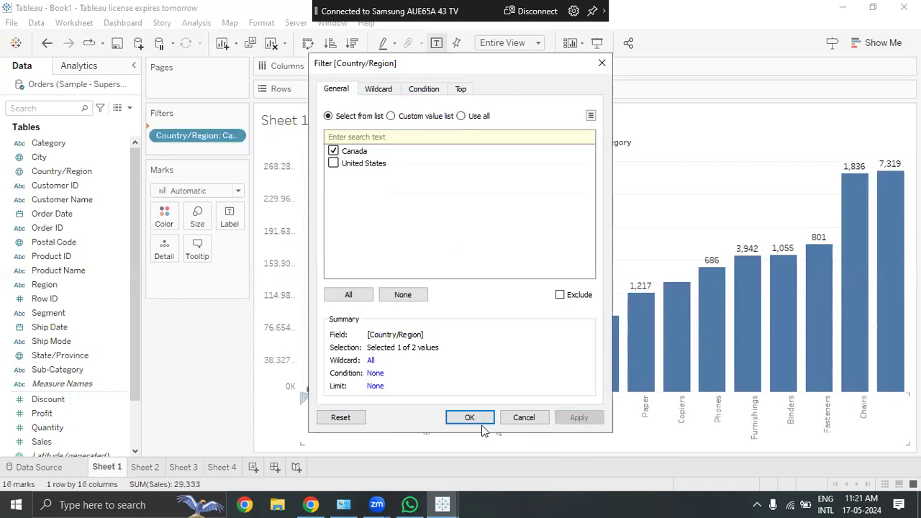
click(471, 418)
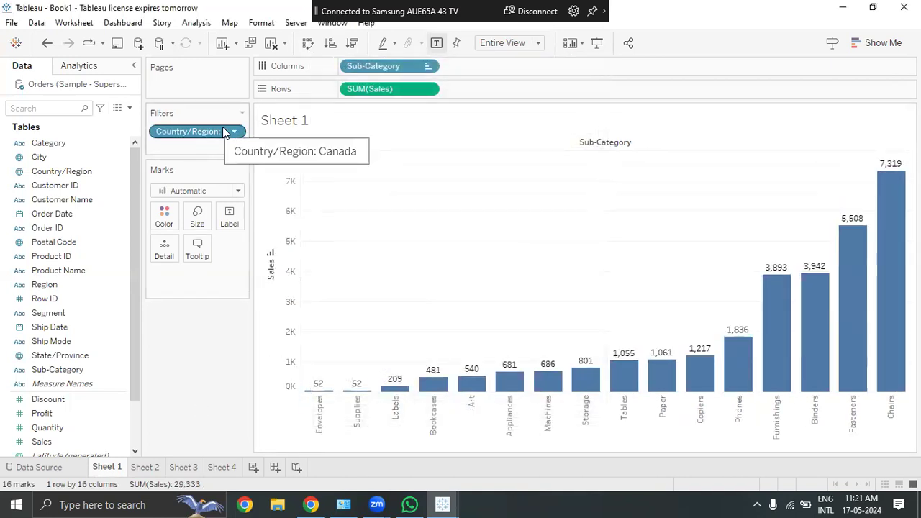
Step: Add a State/Province filter with all values selected, limited to the top 5 by sum of Sales
drag(62, 360, 191, 150)
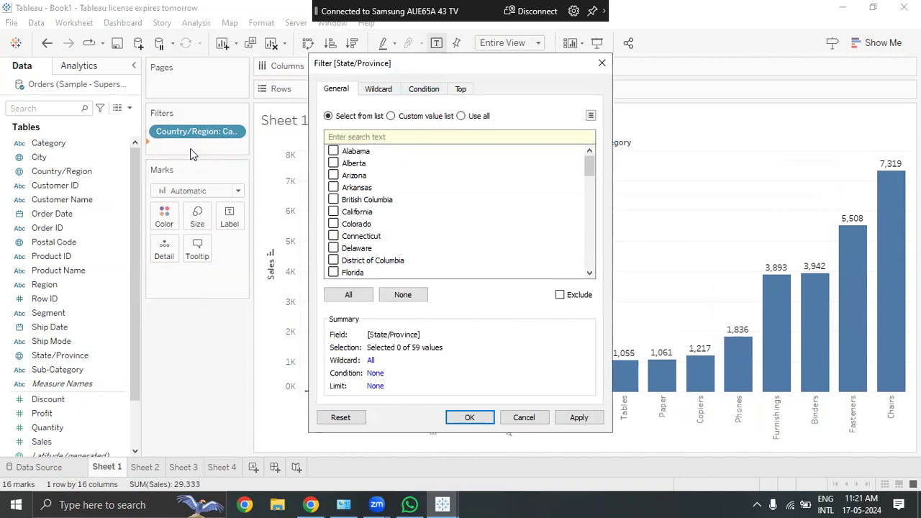
click(354, 298)
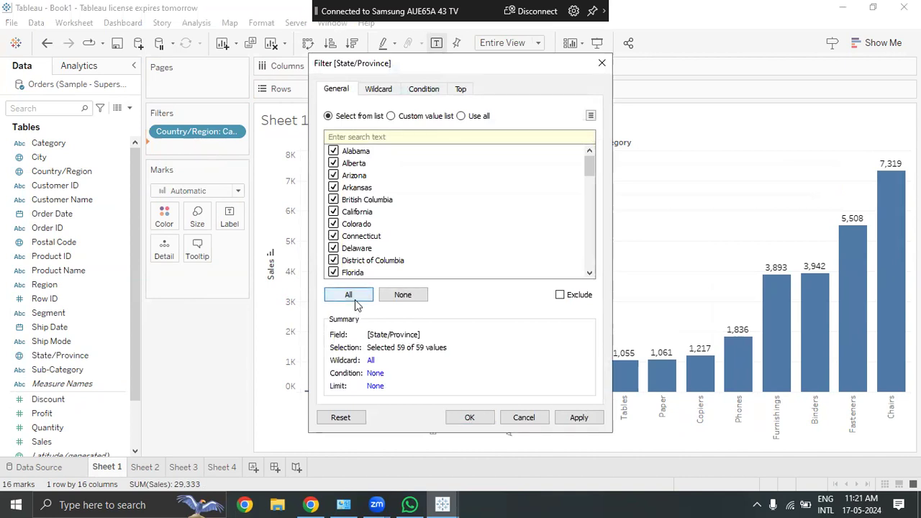
click(464, 91)
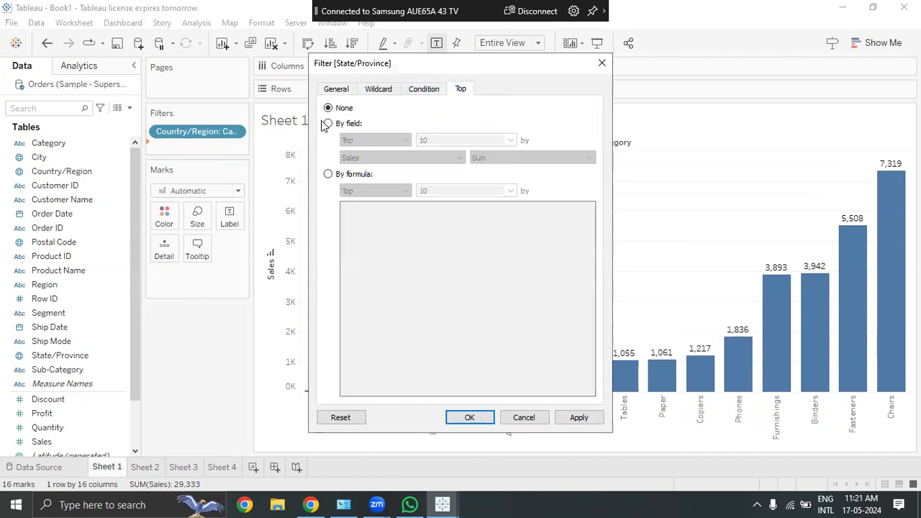
click(328, 123)
click(513, 142)
click(487, 147)
text(5)
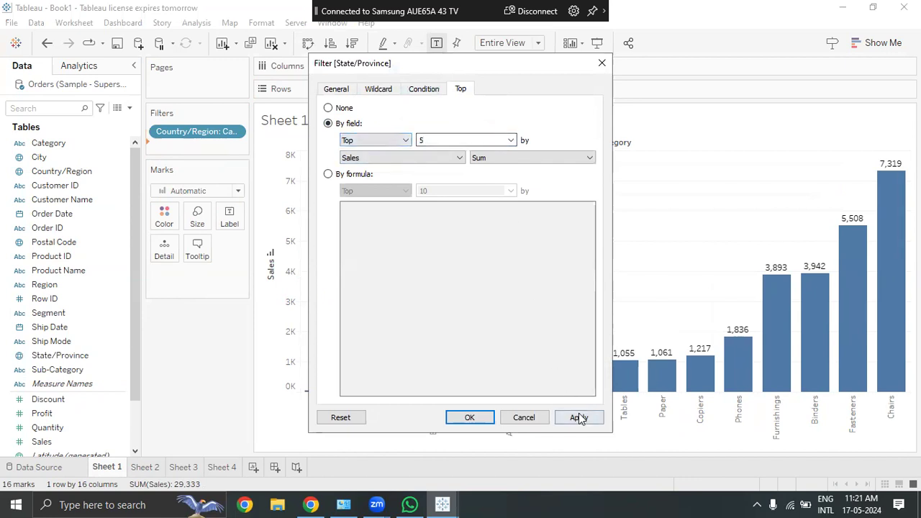
click(580, 419)
click(468, 417)
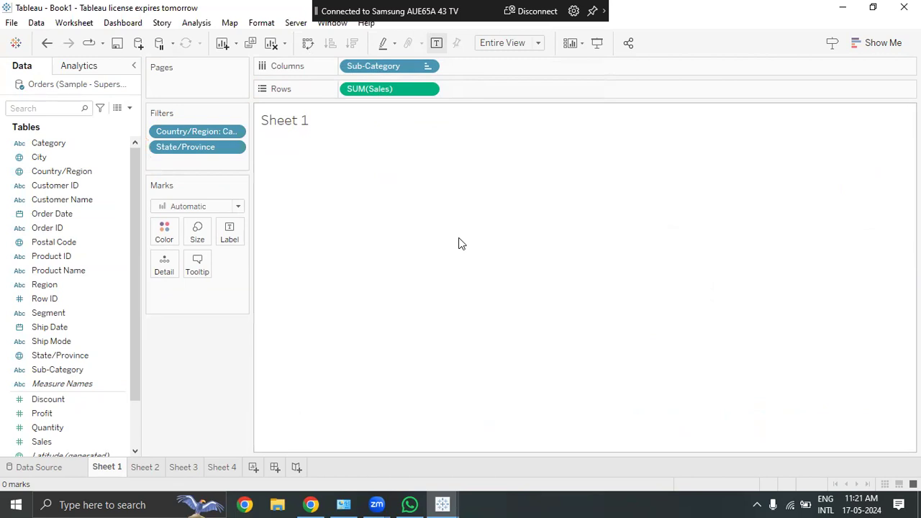
Step: Reopen the Country/Region filter, review its general, wildcard, condition and top settings, and close it
click(234, 133)
click(487, 206)
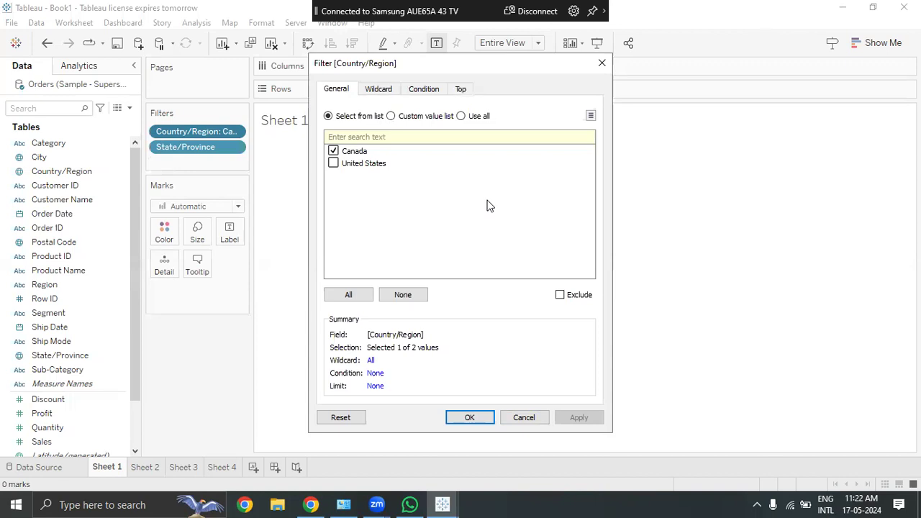
click(509, 503)
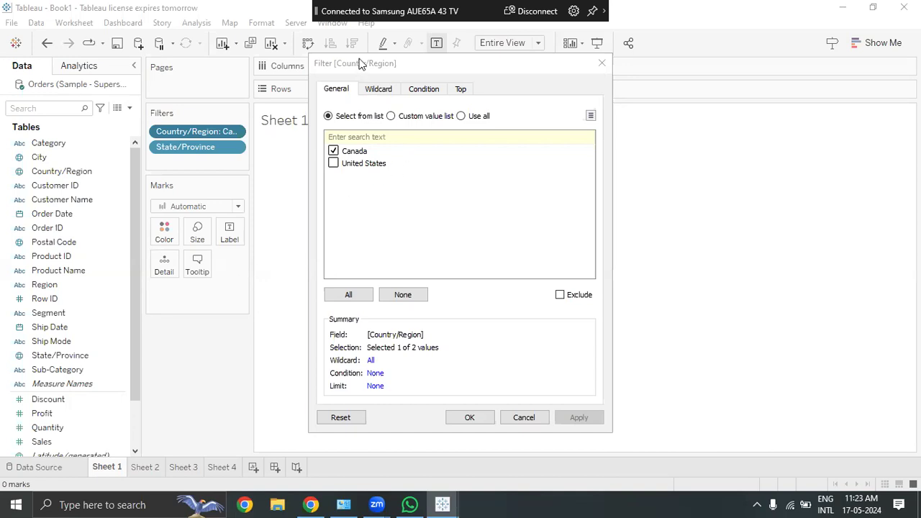
click(277, 357)
click(214, 376)
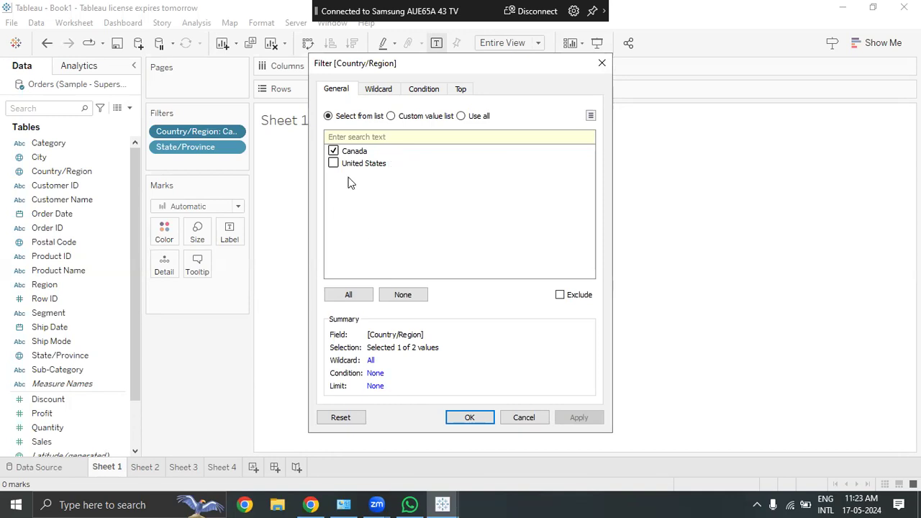
click(378, 91)
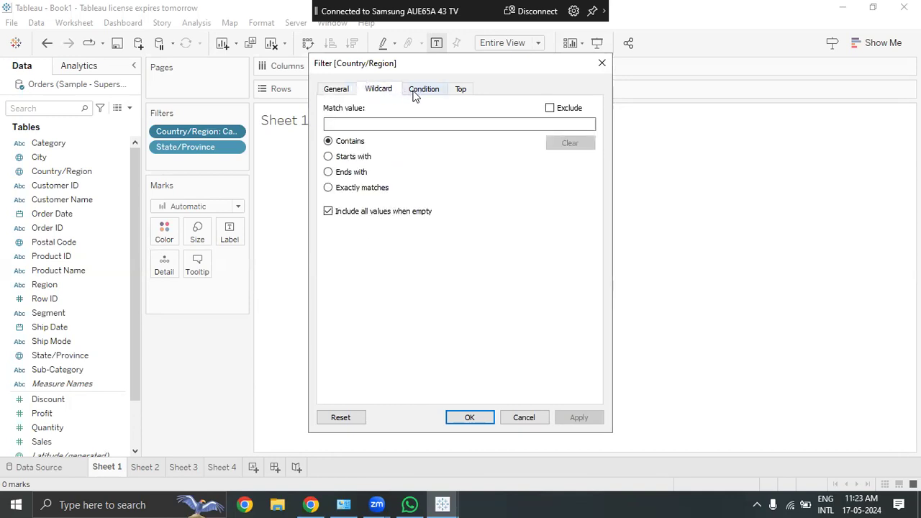
click(414, 92)
click(468, 88)
click(340, 91)
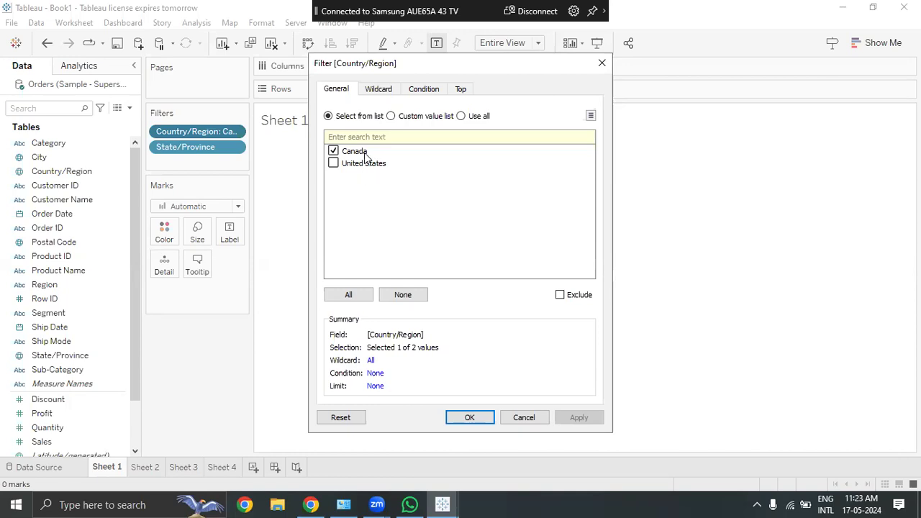
click(470, 416)
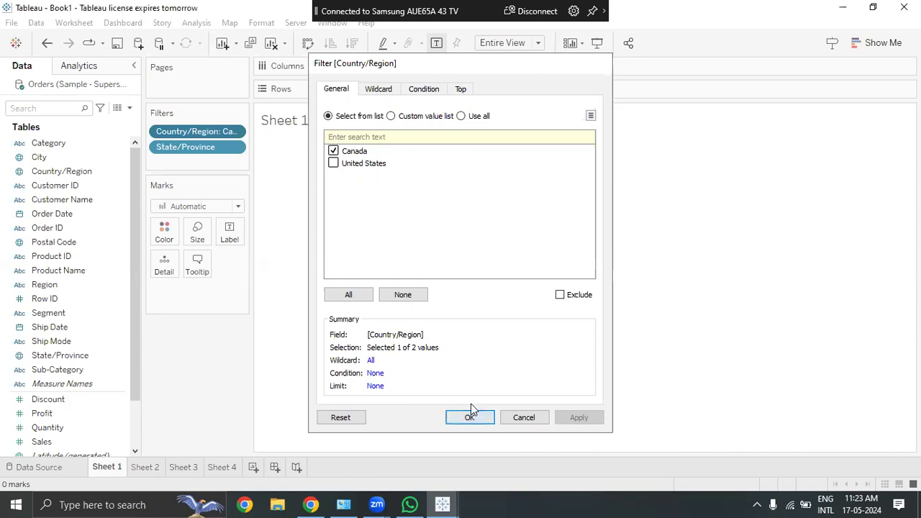
Step: Reopen the State/Province filter and review its top, condition, wildcard and general settings
click(234, 146)
click(226, 167)
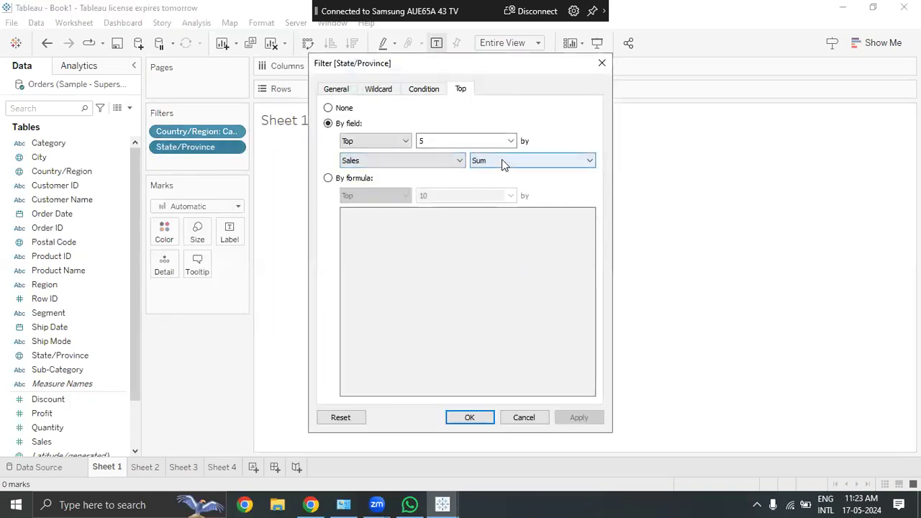
click(412, 93)
click(377, 93)
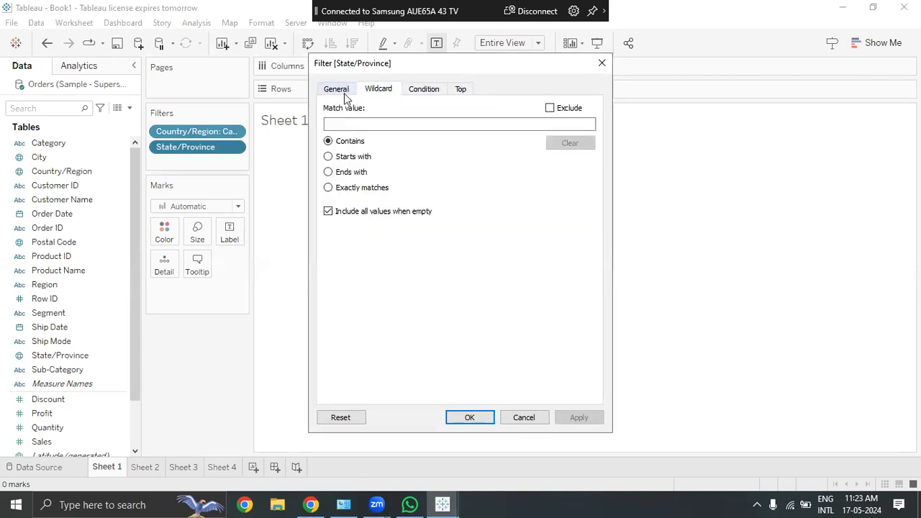
click(336, 91)
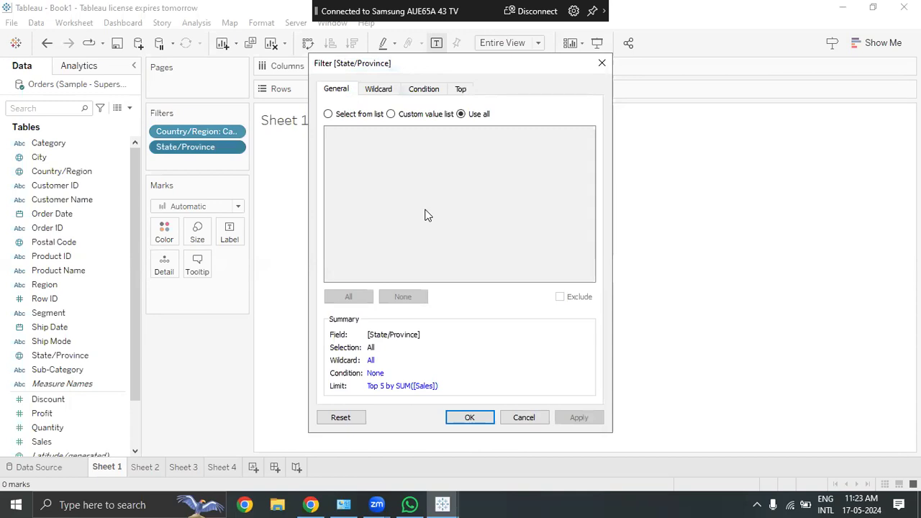
Step: Switch the State/Province filter to select from list, check its values and other criteria, apply it and close its settings
click(328, 115)
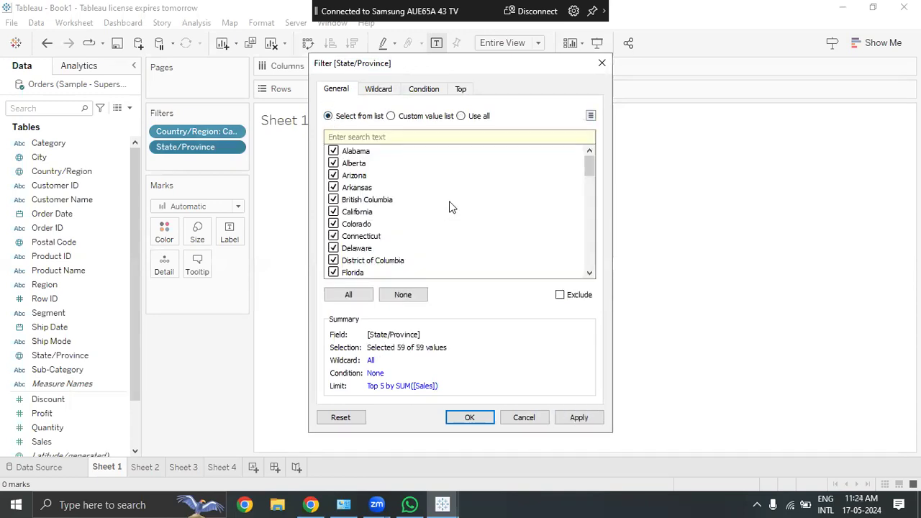
scroll(449, 207, down, 10)
scroll(449, 207, up, 10)
scroll(450, 208, down, 12)
scroll(449, 207, up, 12)
click(380, 89)
click(422, 90)
click(462, 88)
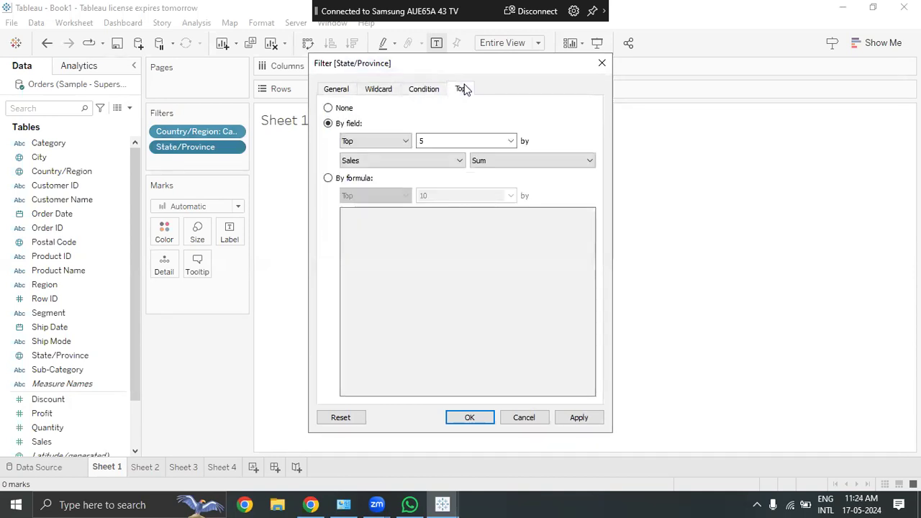
click(579, 417)
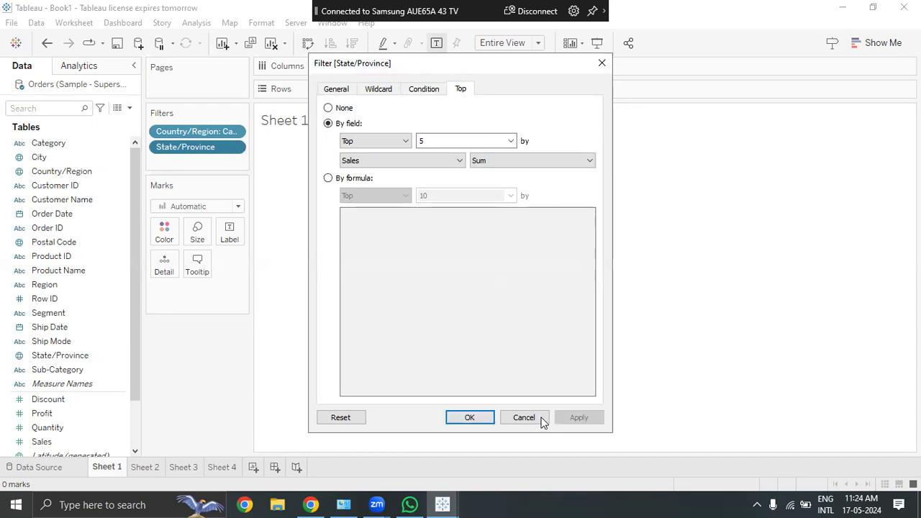
click(467, 420)
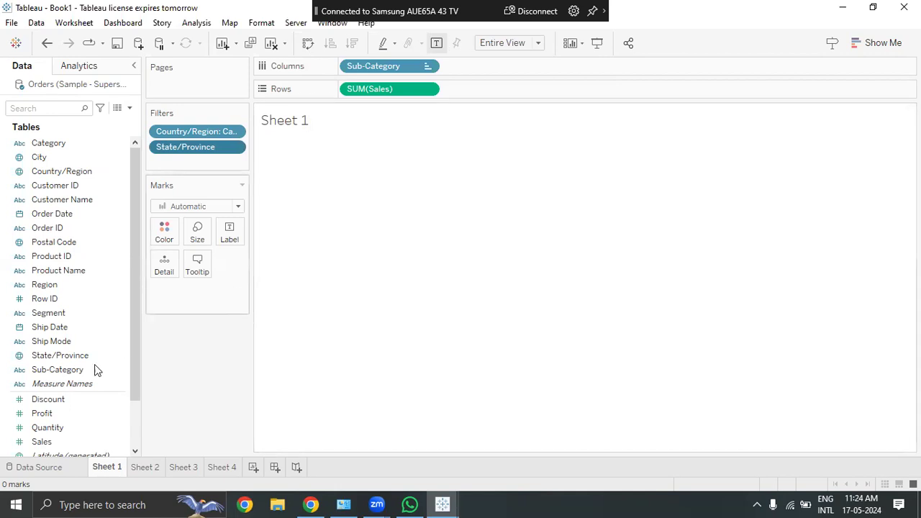
click(427, 491)
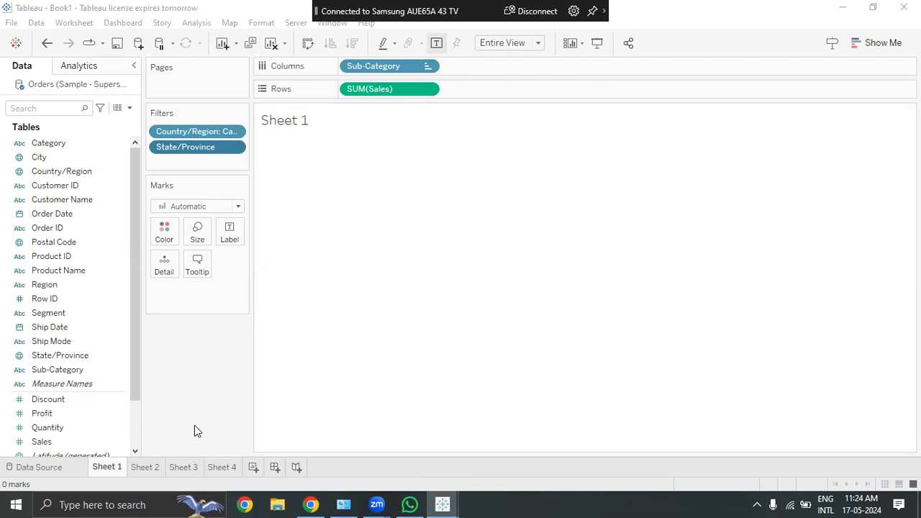
click(132, 468)
key(ctrl+shift+Tab)
key(ctrl+Tab)
key(ctrl+Tab)
key(ctrl+Tab)
key(ctrl+shift+Tab)
key(ctrl+shift+Tab)
click(108, 472)
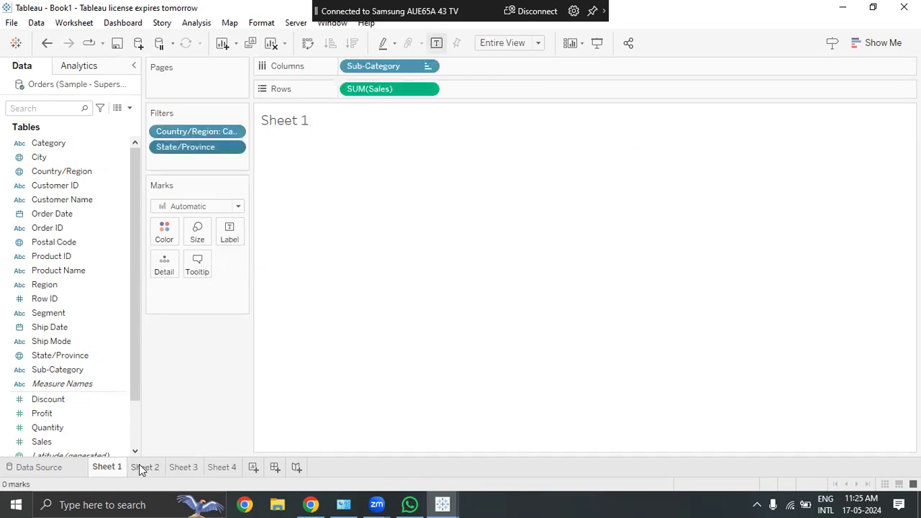
click(140, 468)
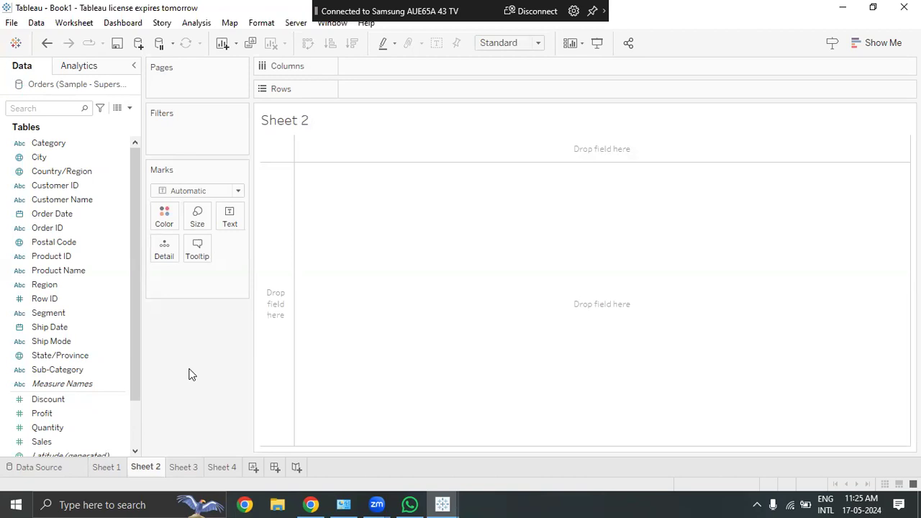
click(107, 467)
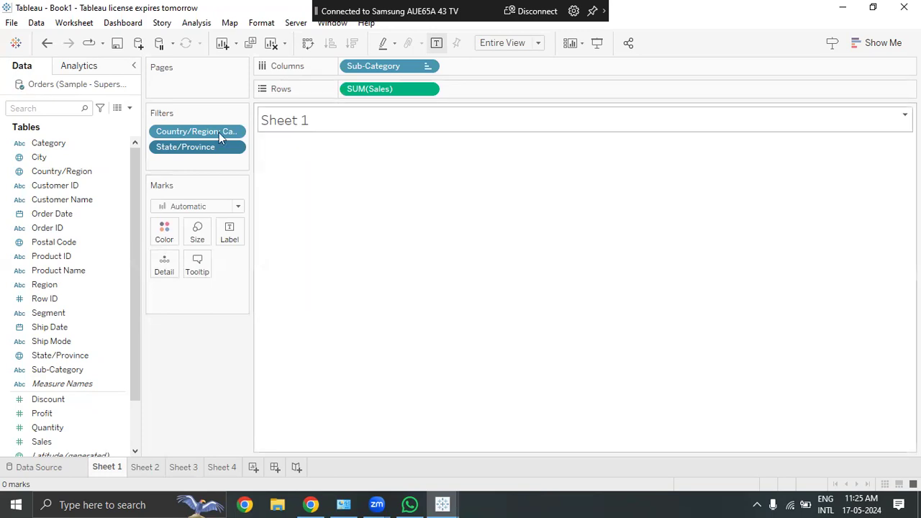
Step: Recheck the condition and top settings of the State/Province filter, then close it without changes
click(241, 148)
click(228, 156)
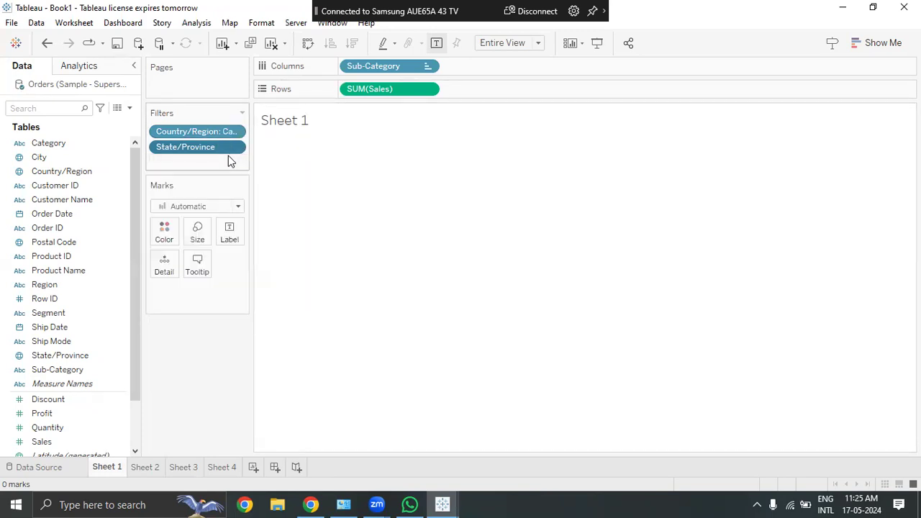
click(237, 146)
click(237, 165)
click(421, 92)
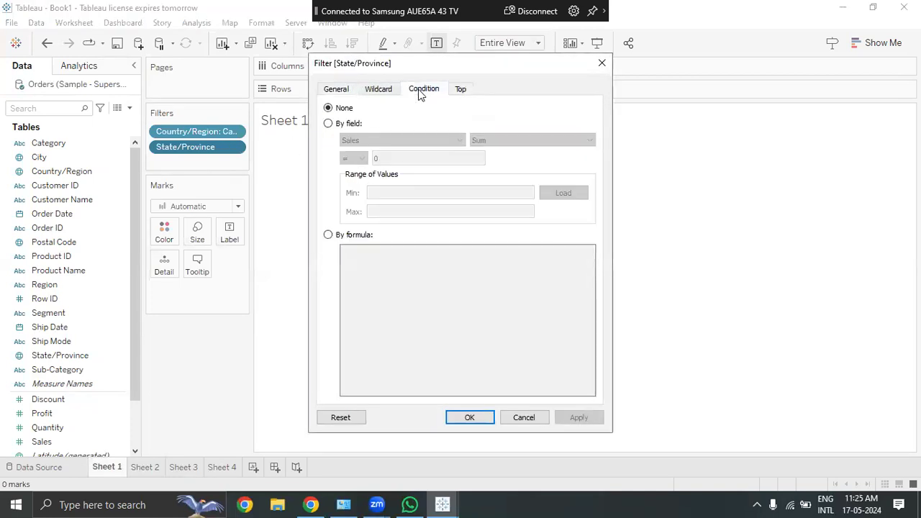
click(460, 89)
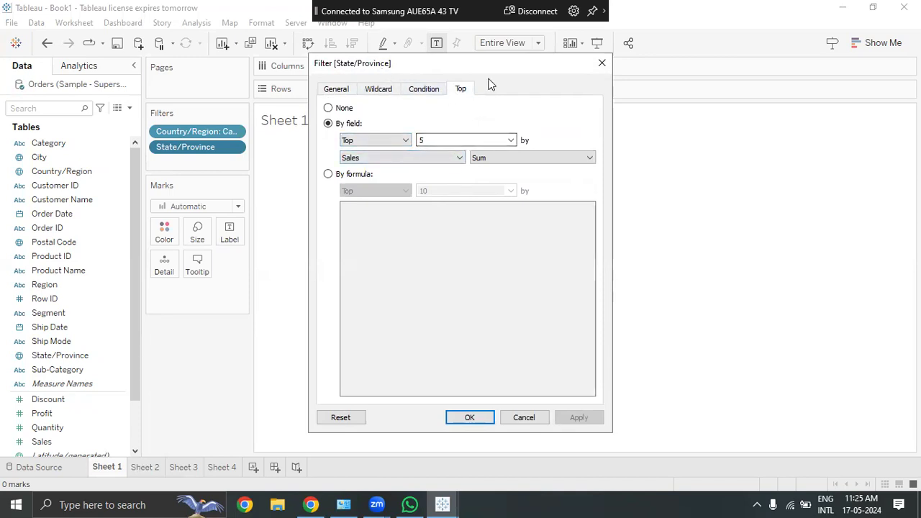
click(600, 66)
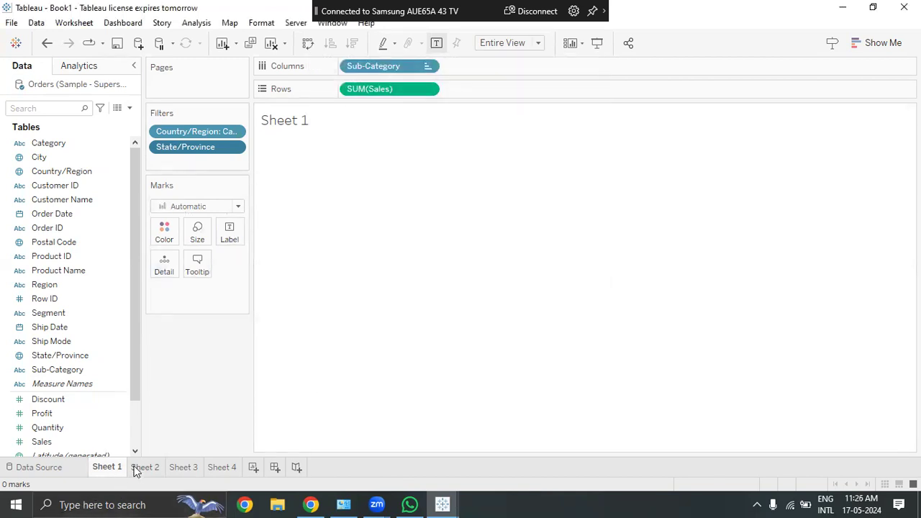
Step: Switch to the empty worksheet Sheet 2
click(140, 468)
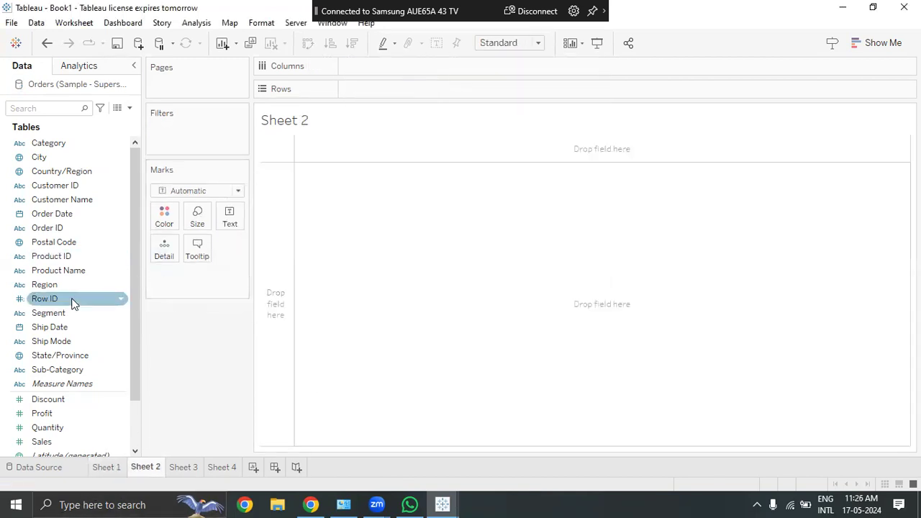
drag(46, 171, 191, 131)
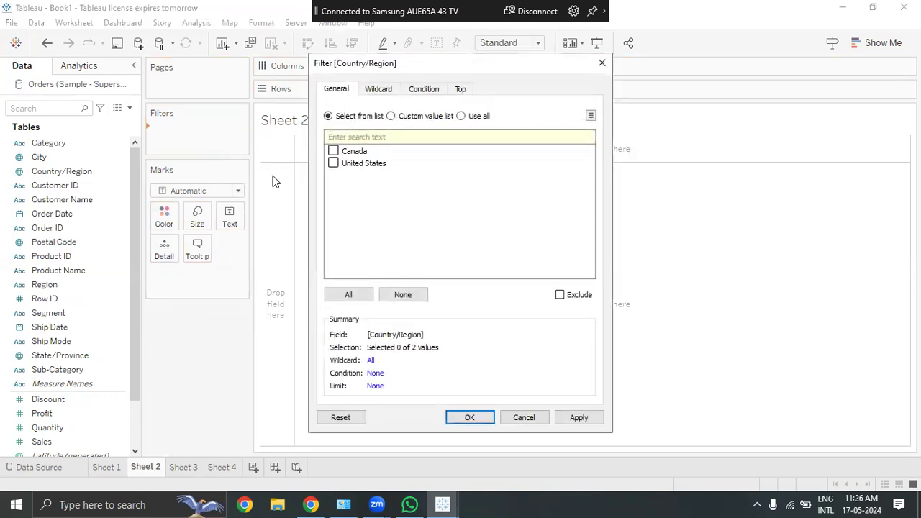
click(334, 151)
click(575, 419)
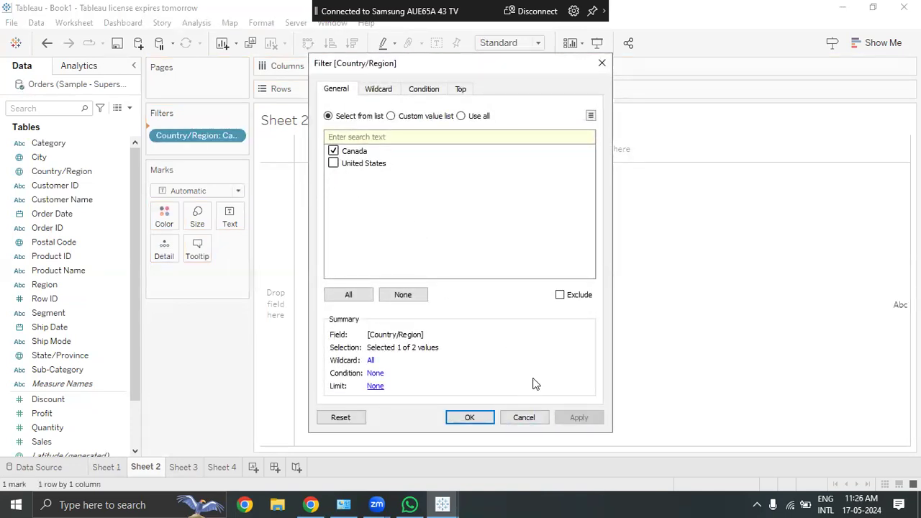
click(601, 63)
drag(210, 136, 54, 132)
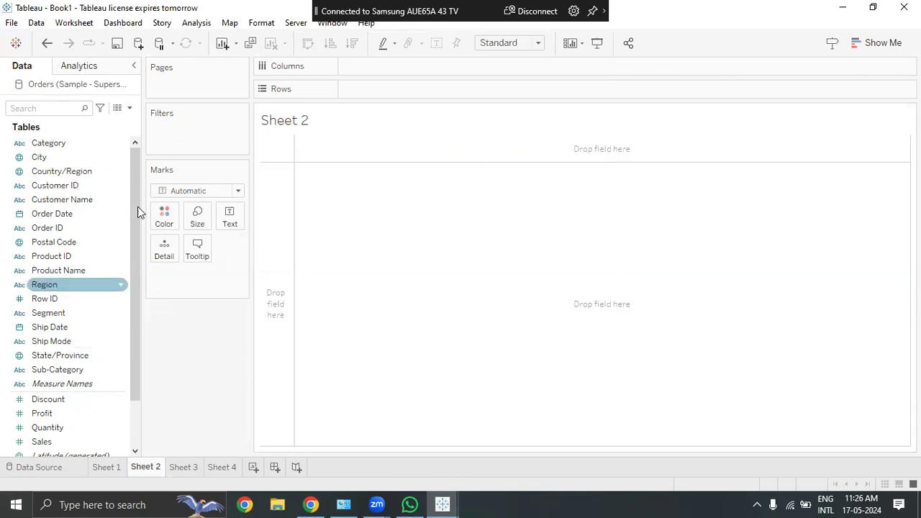
Step: Place the Country/Region field on the rows of Sheet 2
drag(58, 171, 411, 96)
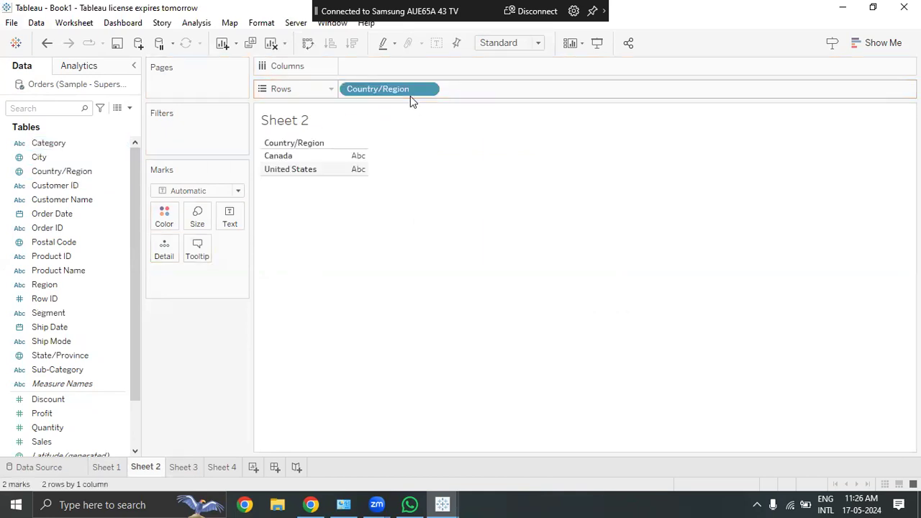
Step: Add State/Province after Country/Region on the rows of Sheet 2 and show Sales as the table's text values
drag(53, 355, 495, 95)
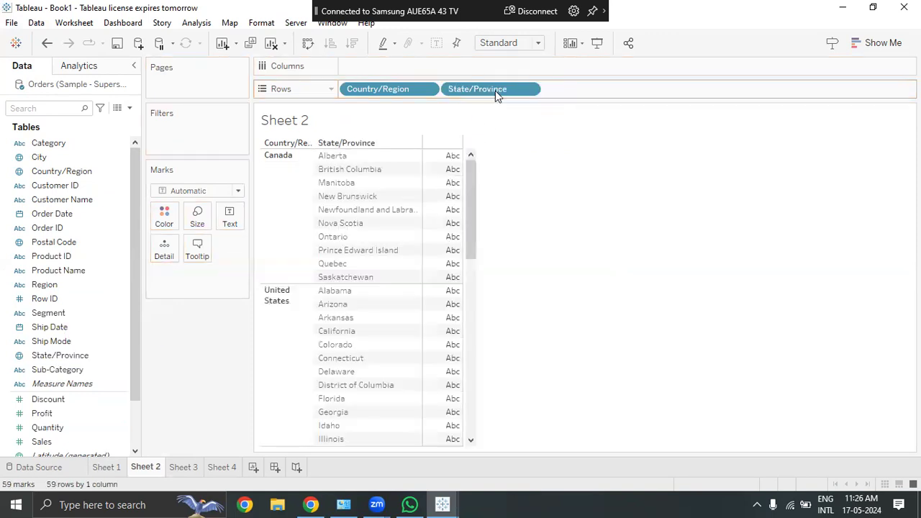
scroll(58, 413, down, 2)
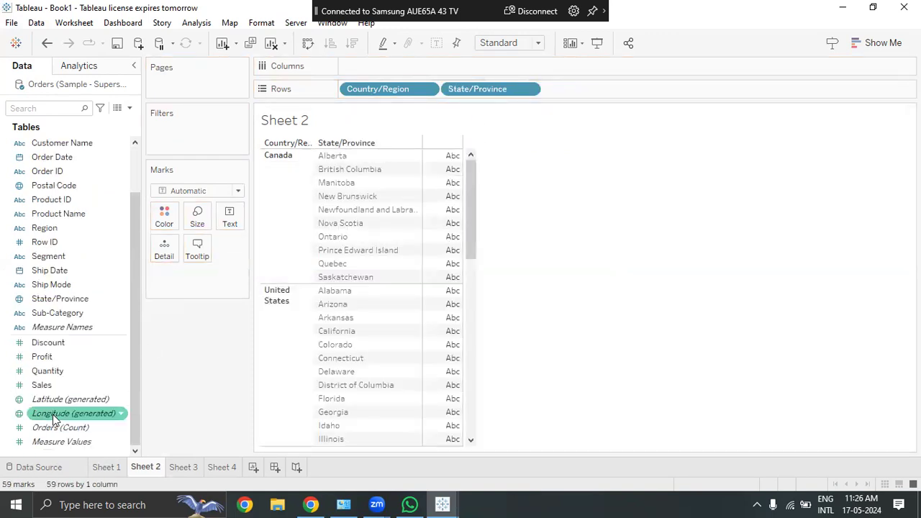
drag(48, 391, 236, 232)
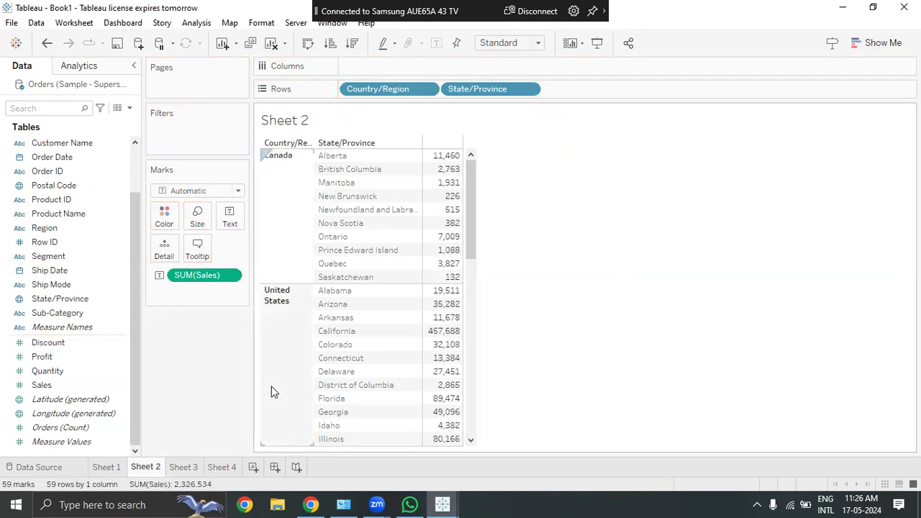
Step: Place the Sub-Category field on the columns of Sheet 2
scroll(67, 284, up, 2)
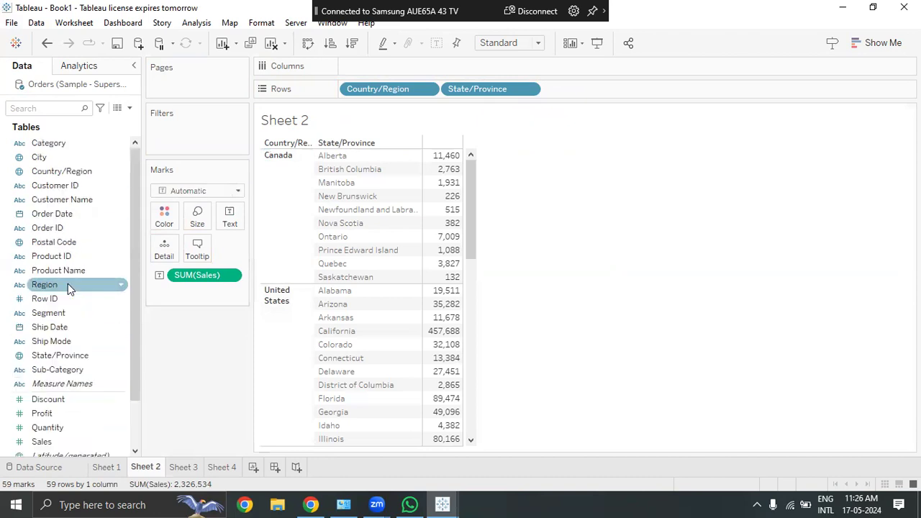
drag(57, 369, 405, 65)
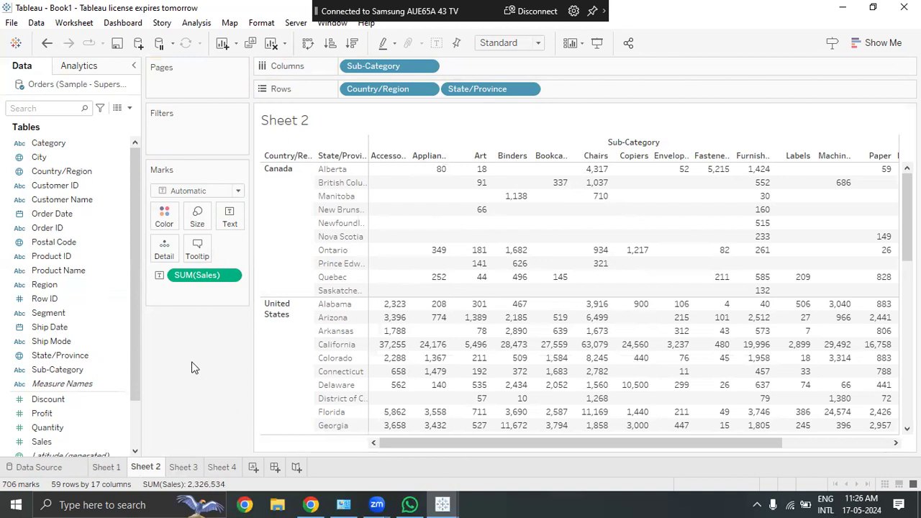
click(70, 171)
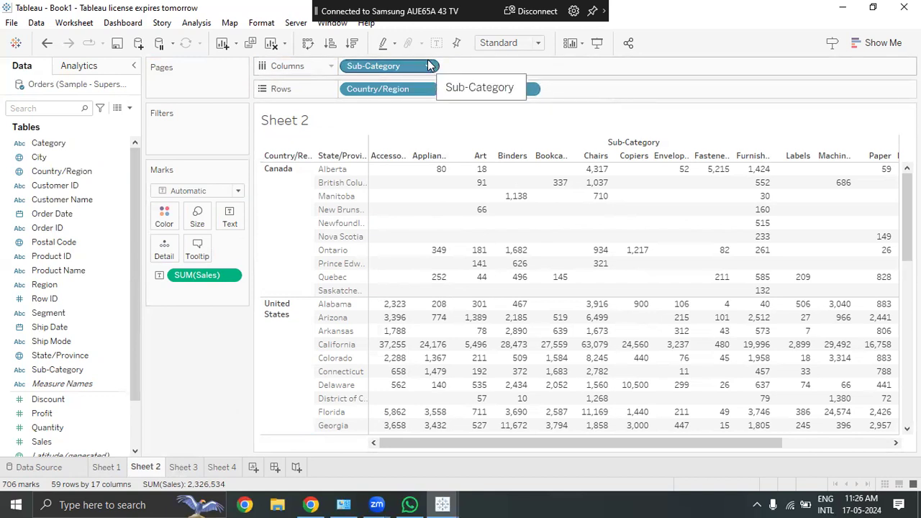
Step: Filter State/Province on Sheet 2 to the top 5 by the sum of Sales
click(530, 90)
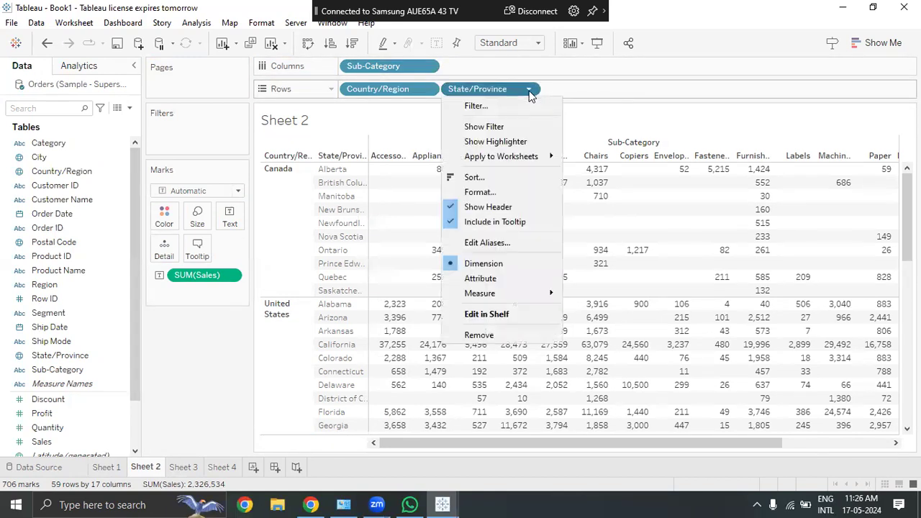
click(525, 110)
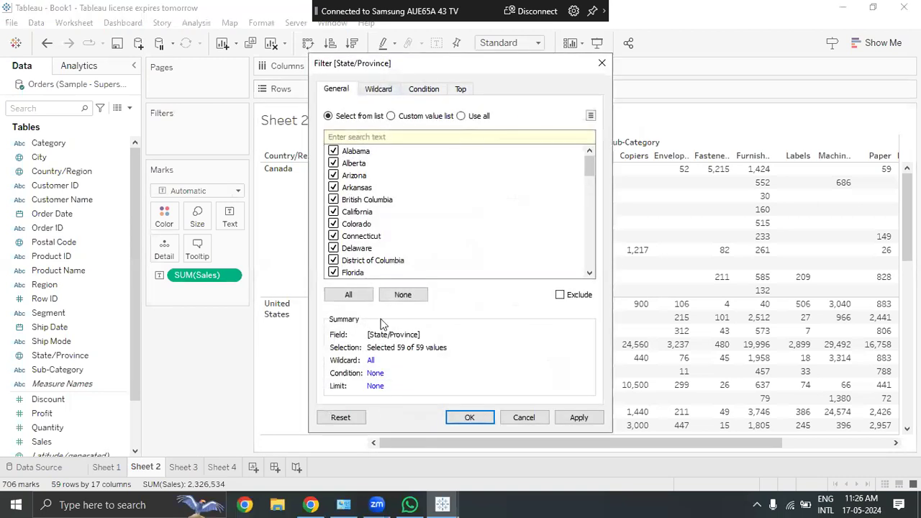
click(461, 89)
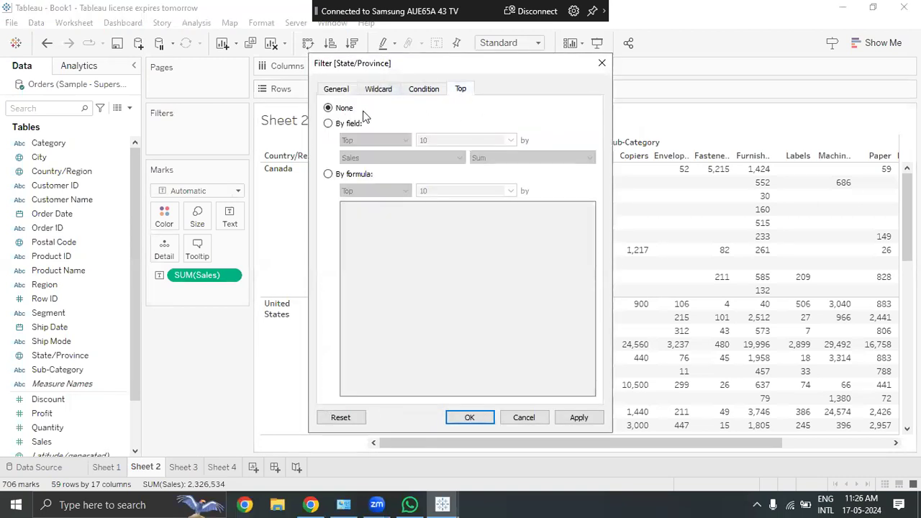
click(328, 124)
text(5)
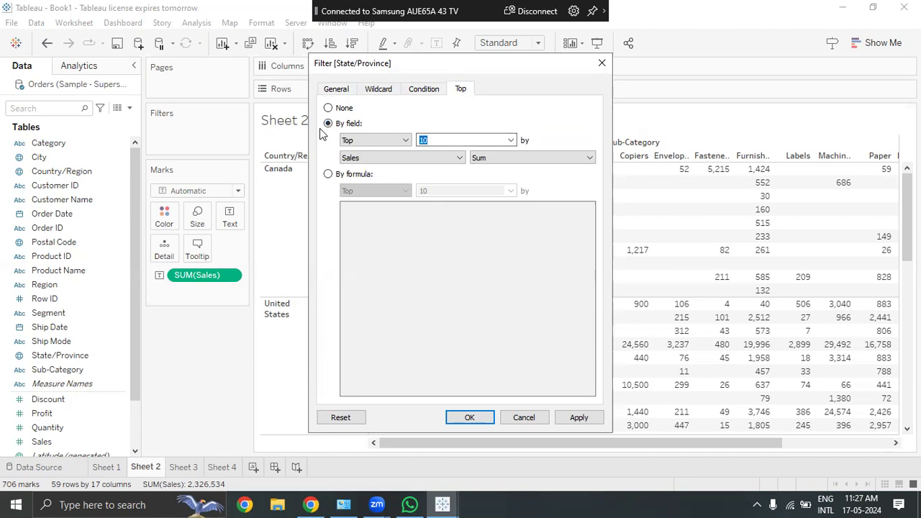
click(580, 417)
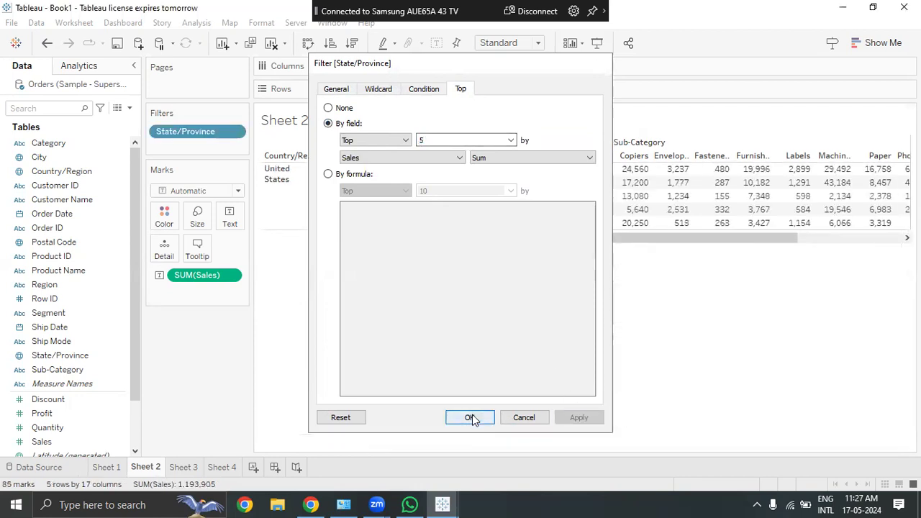
click(469, 418)
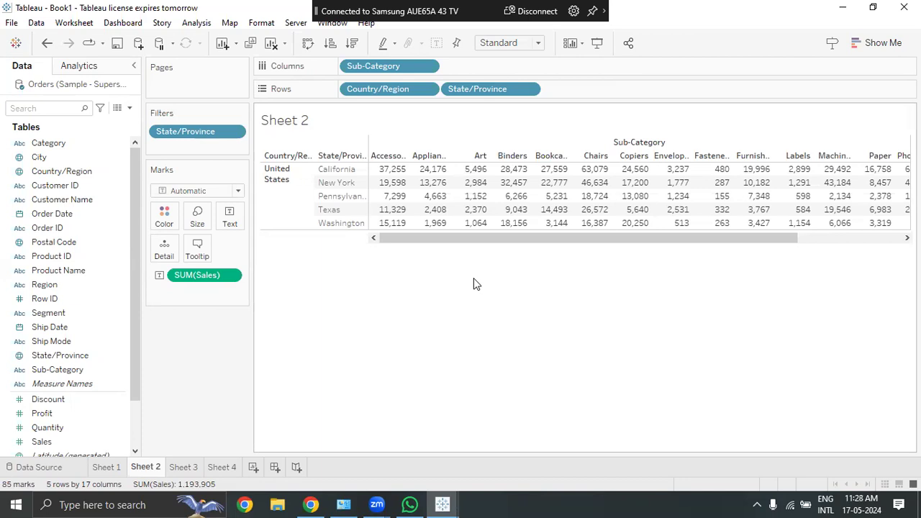
Step: Change the State/Province filter on Sheet 2 to the bottom 5 by the sum of Sales
click(234, 135)
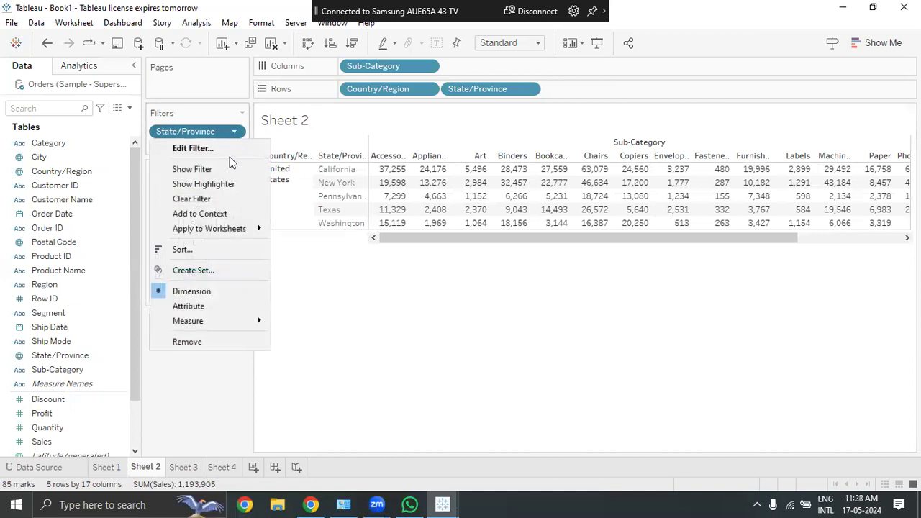
click(226, 150)
click(374, 141)
click(364, 160)
click(596, 423)
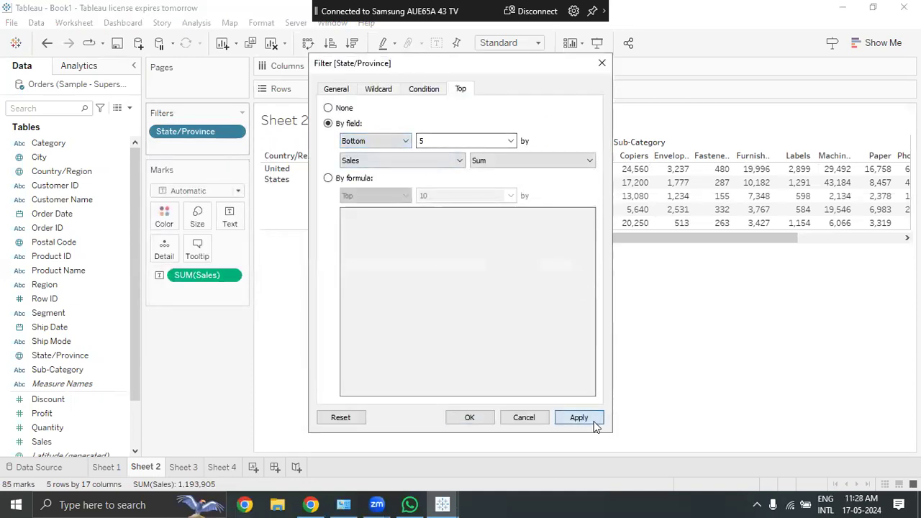
click(467, 420)
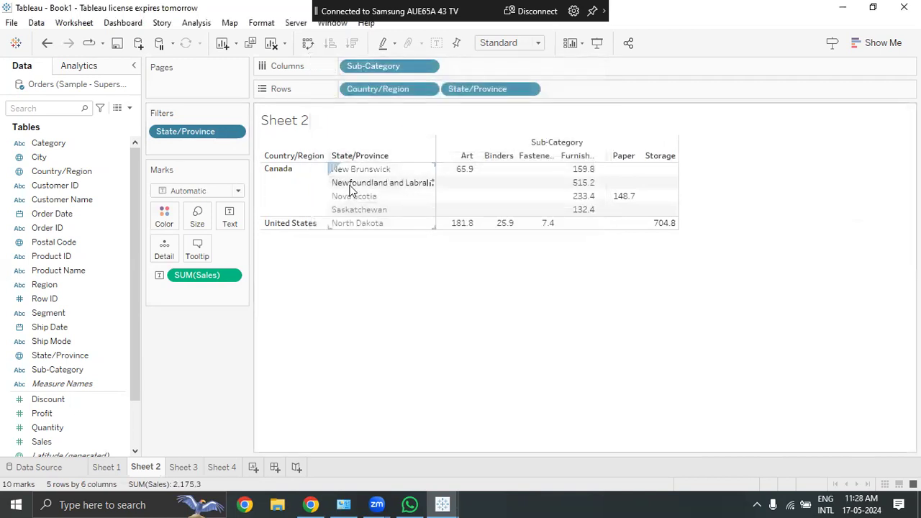
mouse_move(603, 205)
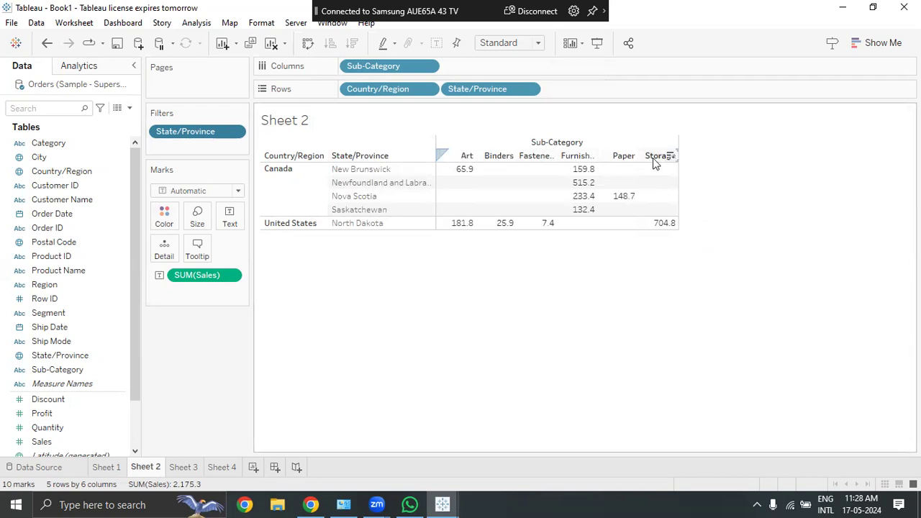
Step: Switch to Sheet 1 and set its State/Province filter to the bottom 5 by the sum of Sales
click(106, 468)
click(237, 150)
click(233, 164)
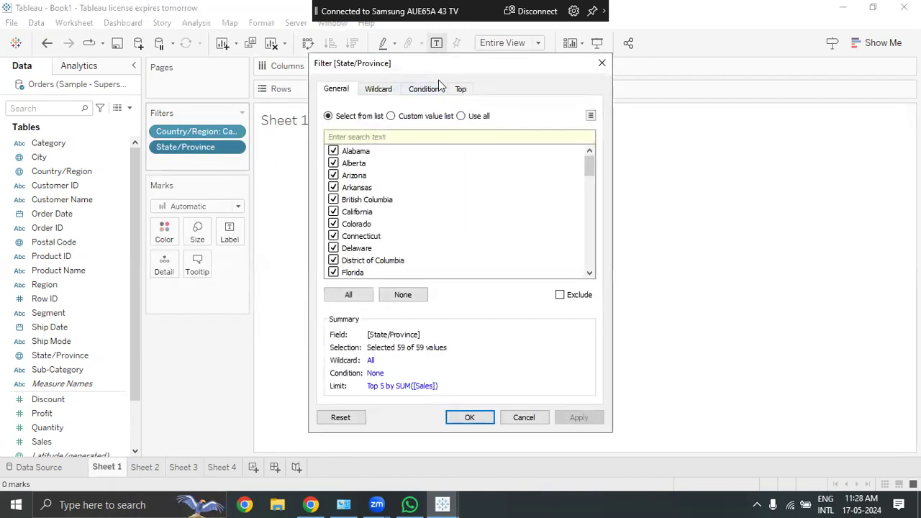
click(462, 90)
click(406, 140)
click(403, 160)
click(576, 421)
click(466, 418)
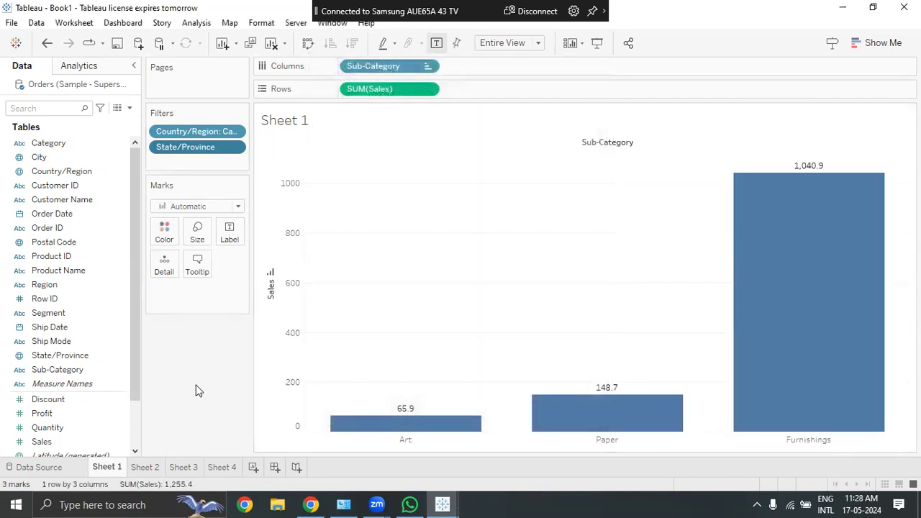
Step: Limit the Country/Region filter on Sheet 1 to the top 5 by the sum of Sales and remove the State/Province filter
click(232, 133)
click(206, 149)
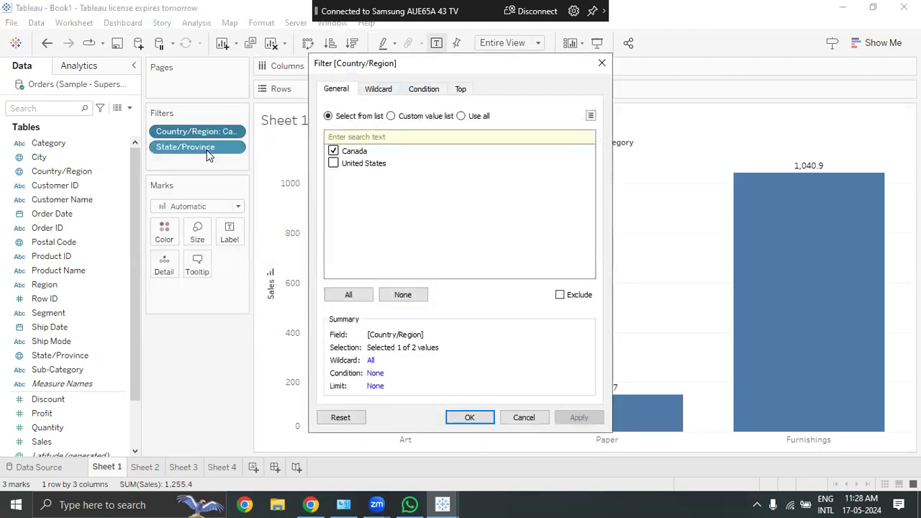
click(468, 87)
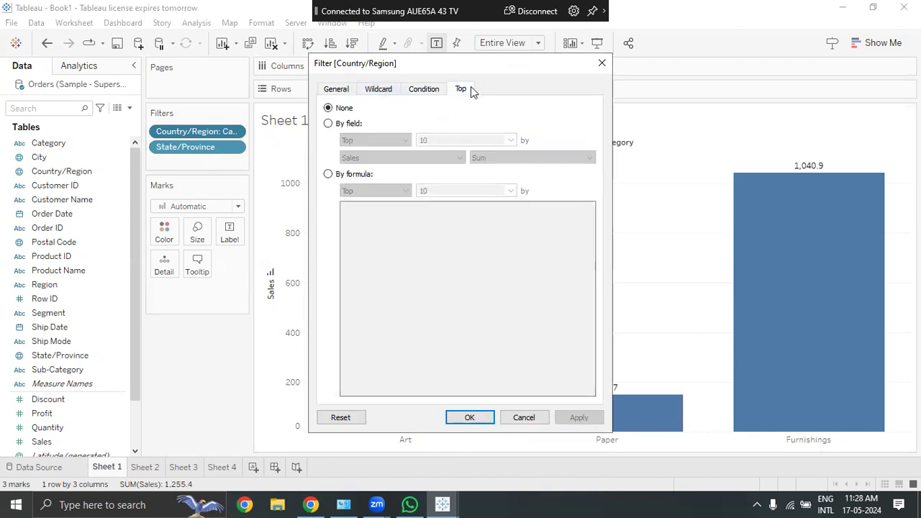
click(329, 123)
click(432, 141)
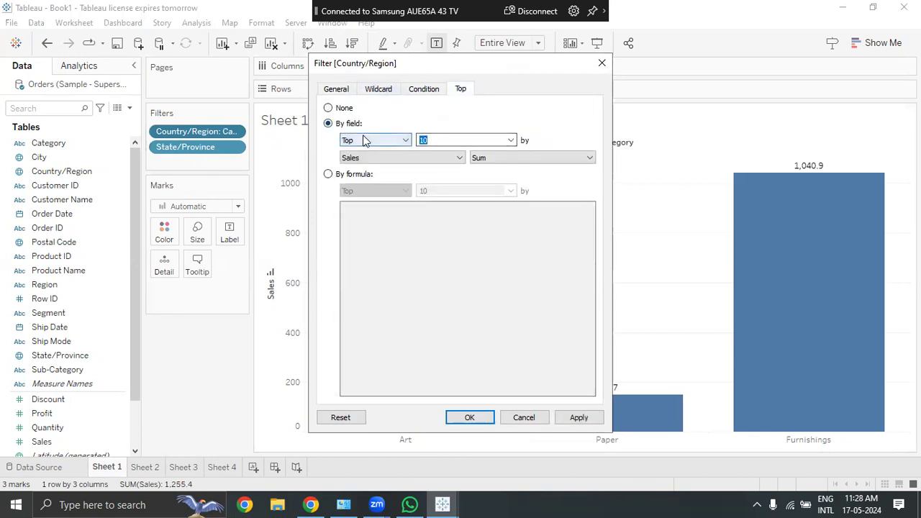
text(5)
click(579, 417)
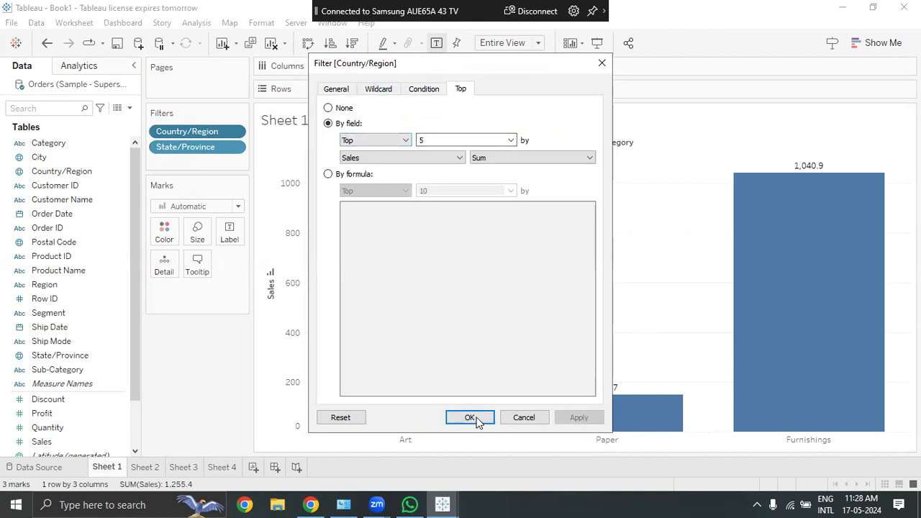
click(475, 419)
drag(212, 148, 7, 228)
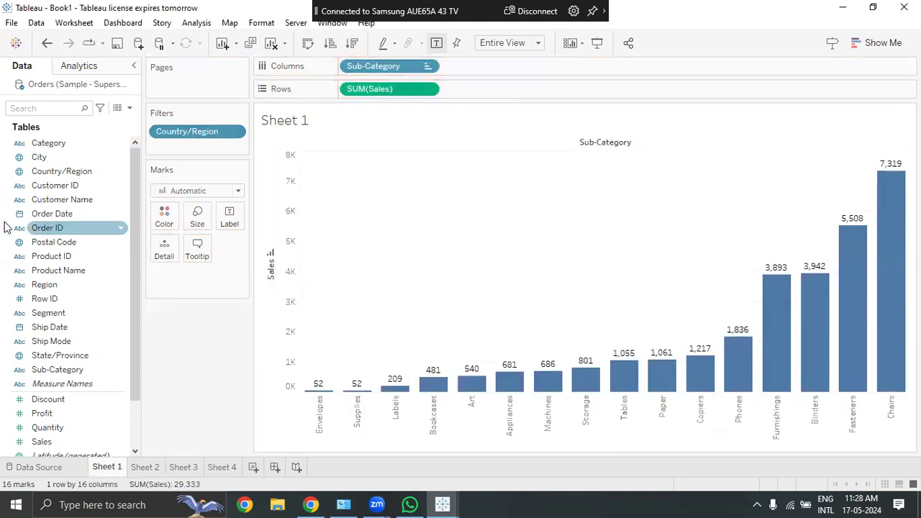
Step: Review the top limit and selected values of the Country/Region filter on Sheet 1, then close it without changes
click(235, 132)
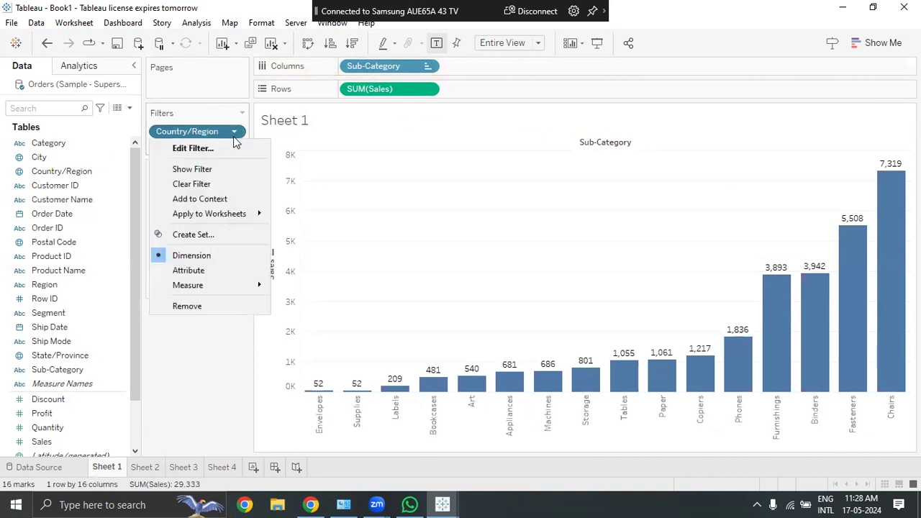
click(226, 150)
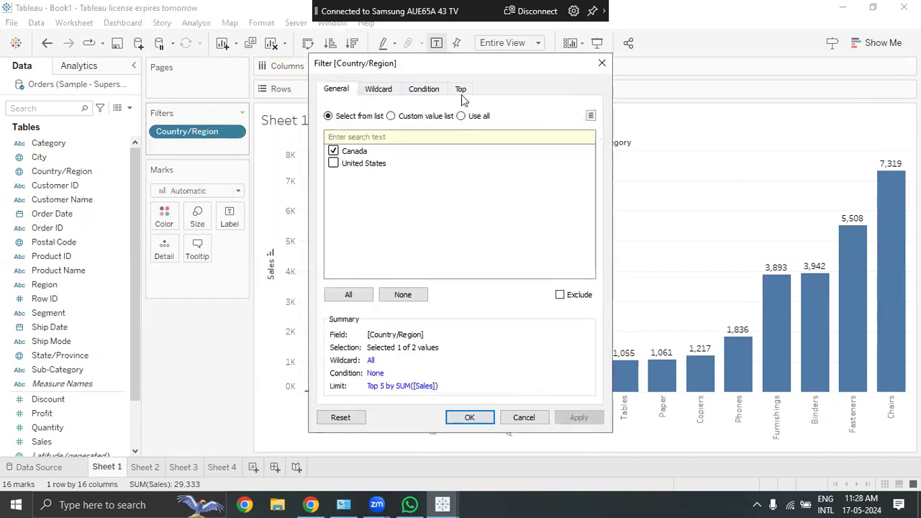
click(462, 91)
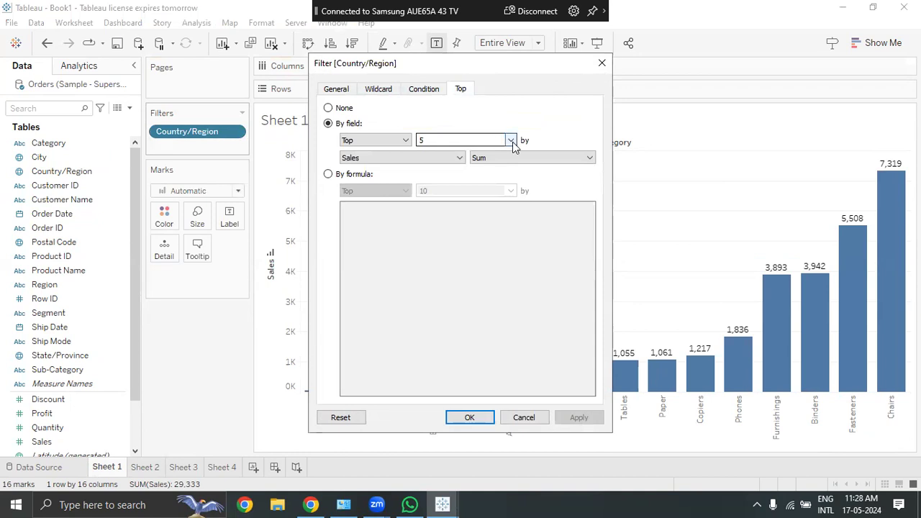
key(Tab)
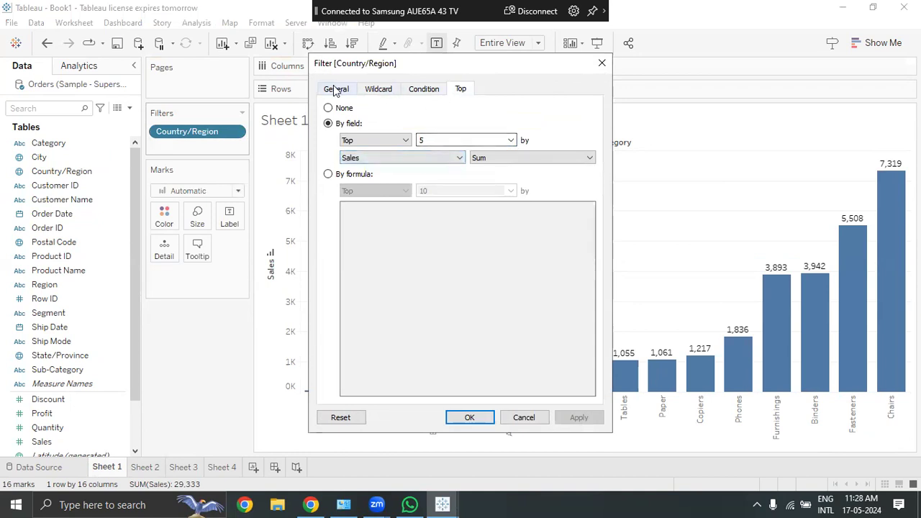
click(336, 89)
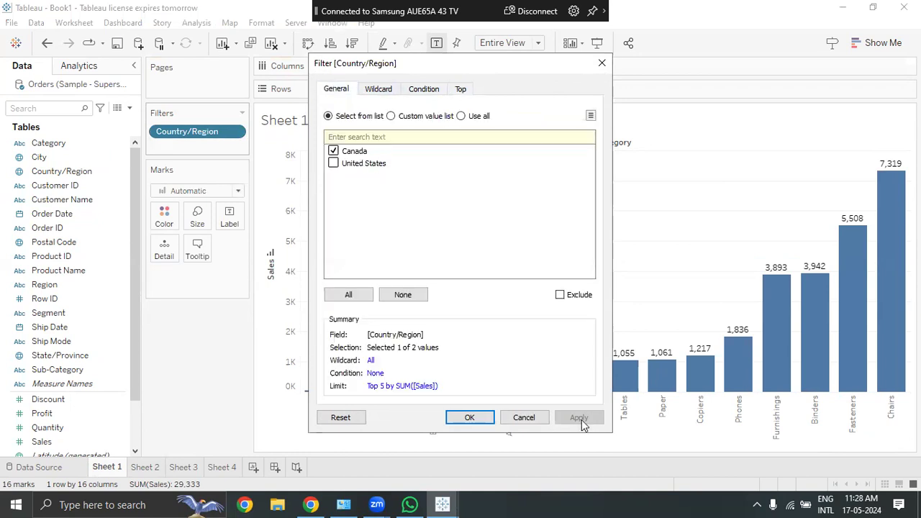
click(468, 418)
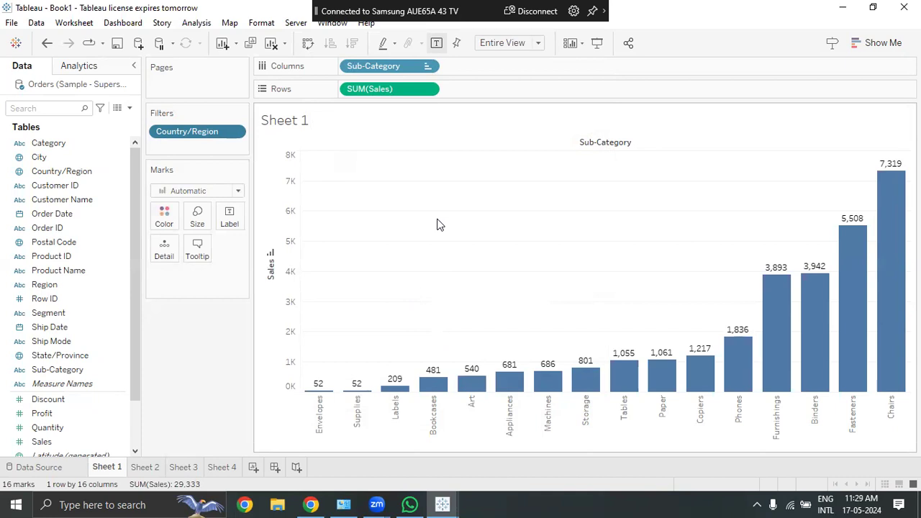
mouse_move(362, 392)
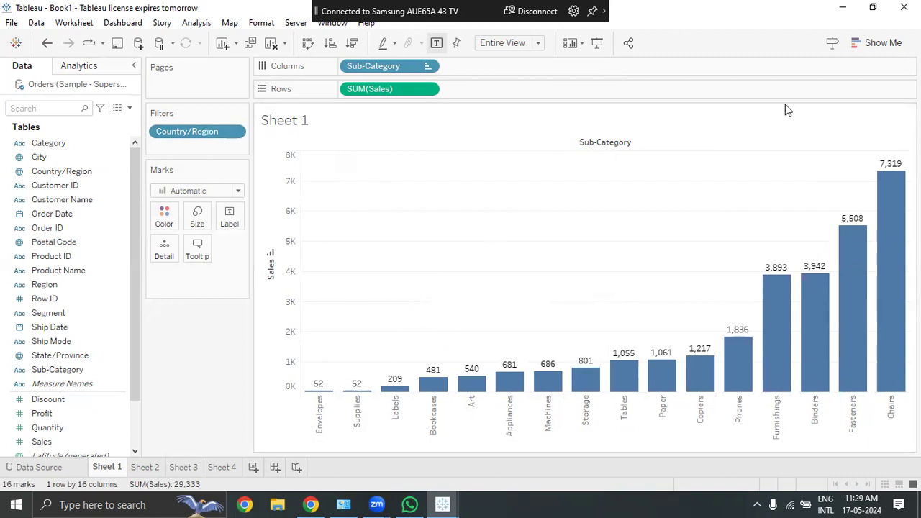
Step: Look through Sheet 1, Sheet 2 and Sheet 3 to compare their contents, then return to Sheet 1
click(145, 469)
click(107, 470)
click(138, 470)
click(183, 470)
click(138, 469)
click(116, 468)
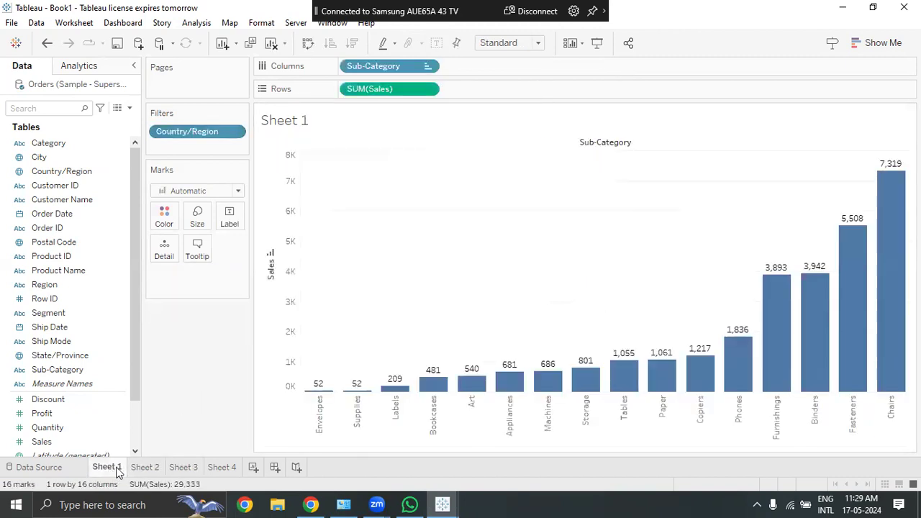
click(138, 465)
click(183, 468)
click(138, 466)
click(106, 468)
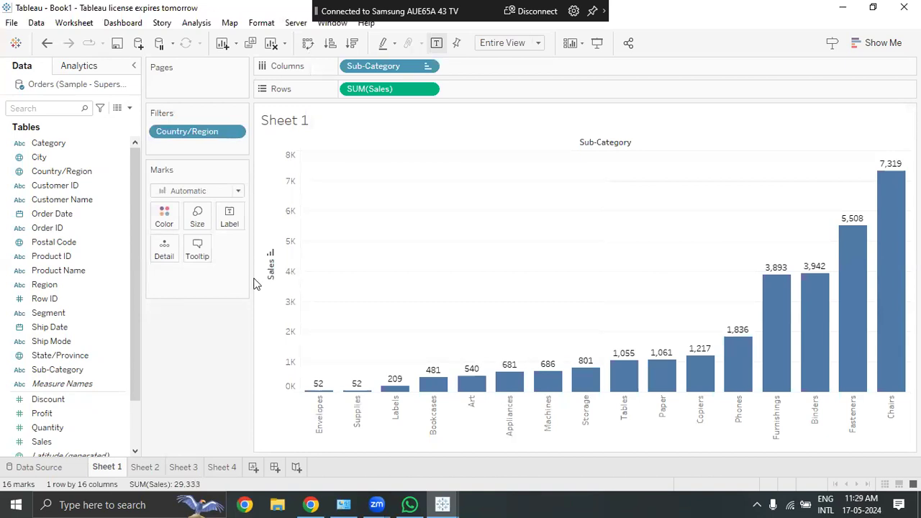
Step: Clear all fields and filters from Sheet 1 and look through the available data fields
click(271, 43)
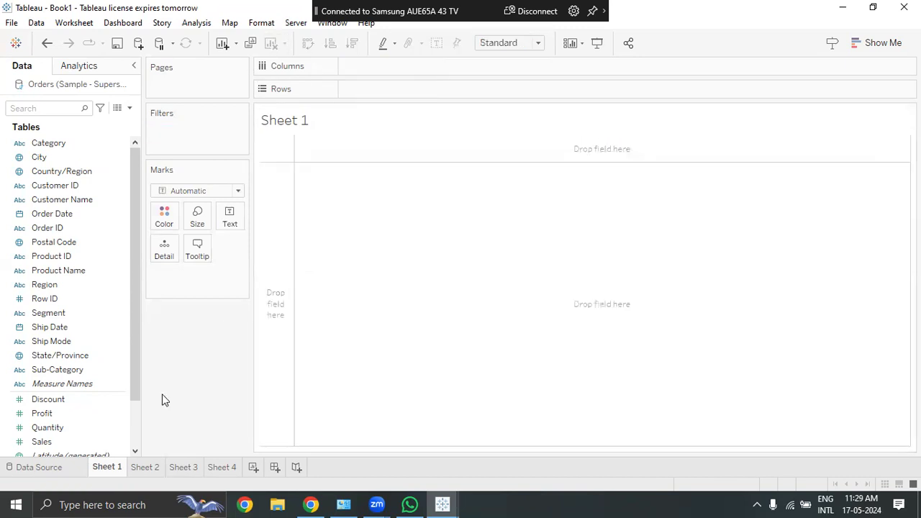
click(137, 434)
drag(137, 432, 138, 259)
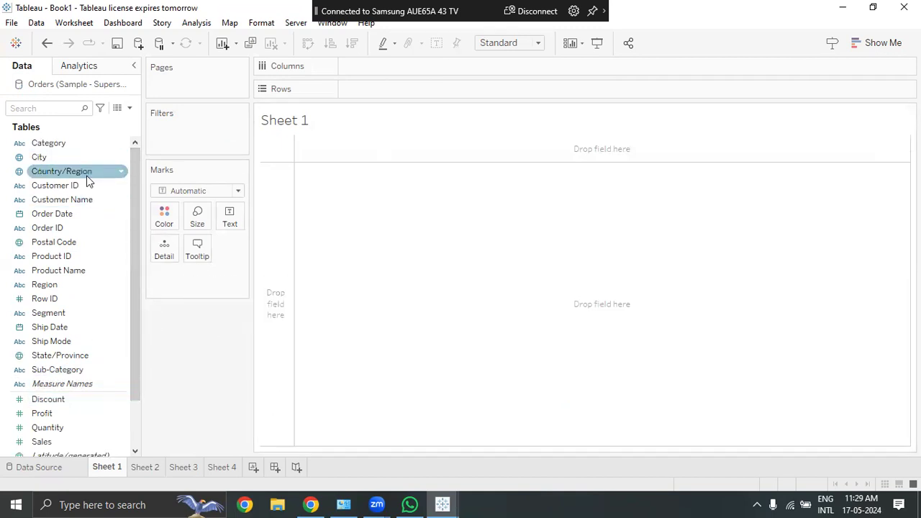
scroll(88, 281, down, 2)
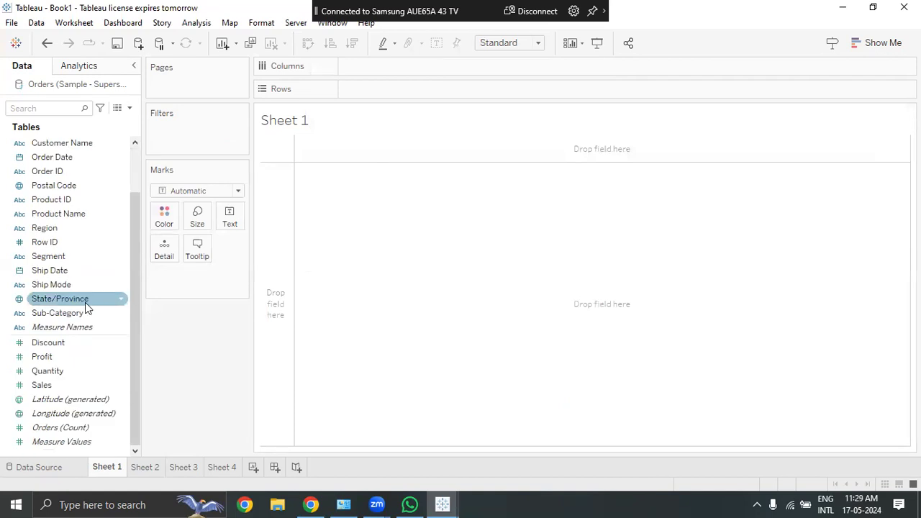
Step: Build a symbol map of Sales by State/Province on Sheet 1 from the recommended chart types
scroll(80, 294, up, 2)
click(86, 173)
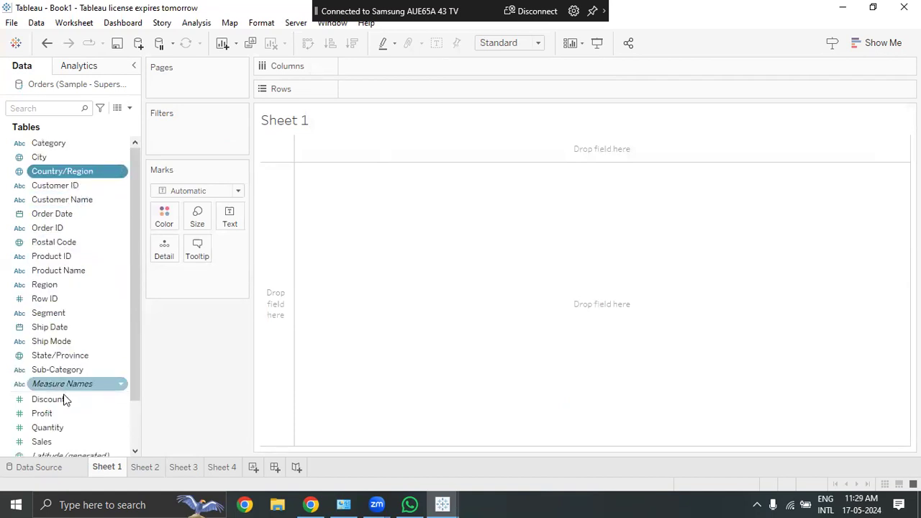
click(74, 355)
scroll(78, 273, down, 2)
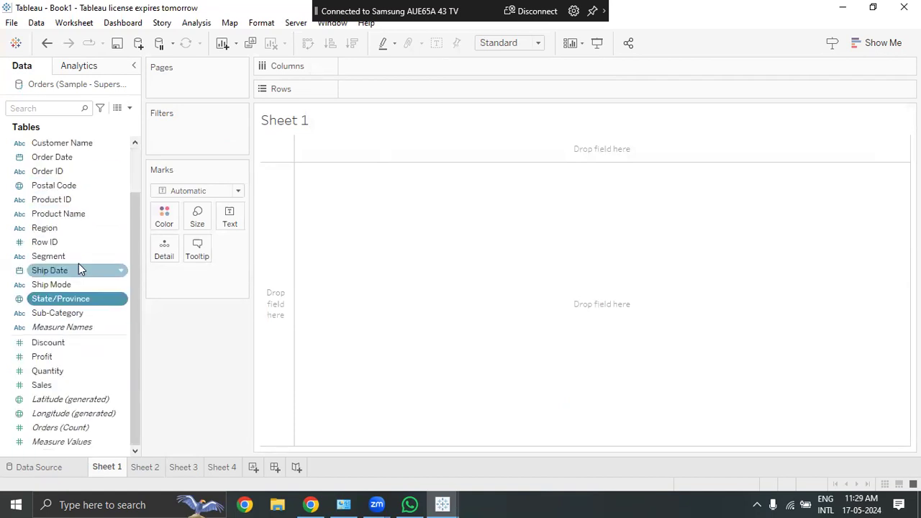
ctrl+click(73, 386)
click(869, 49)
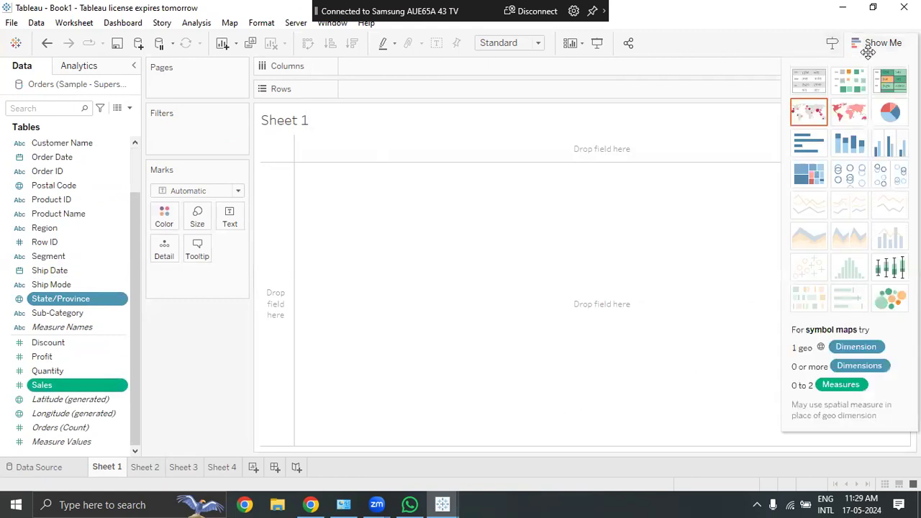
click(816, 120)
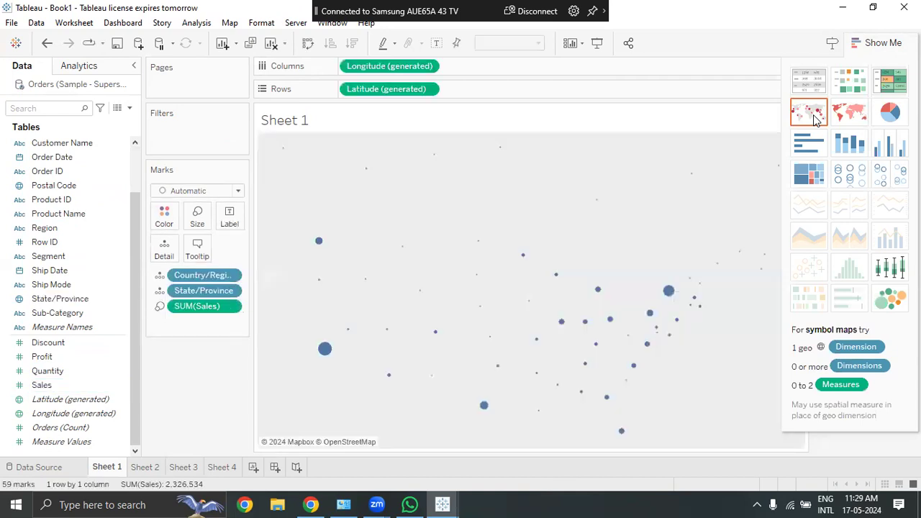
click(873, 45)
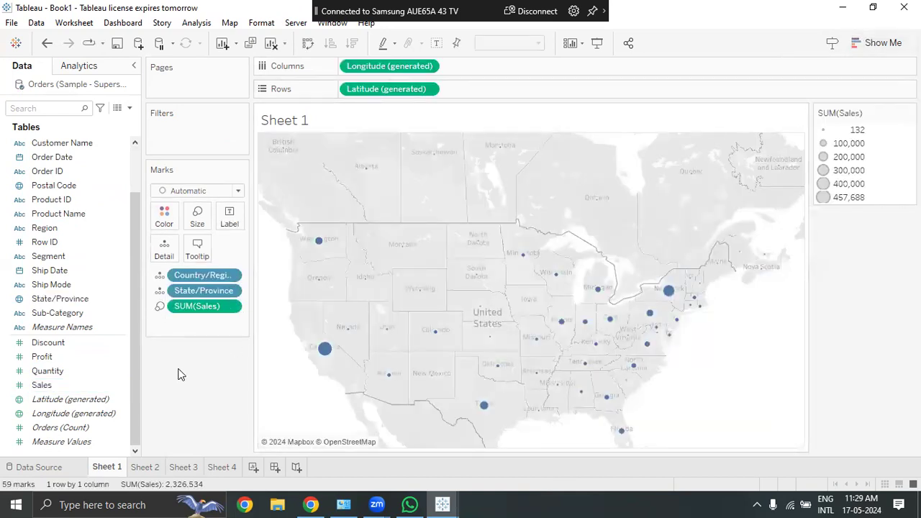
Step: Color the map marks by Profit and move the Sales size legend below the Marks card
click(72, 428)
drag(42, 385, 167, 226)
drag(878, 113, 194, 395)
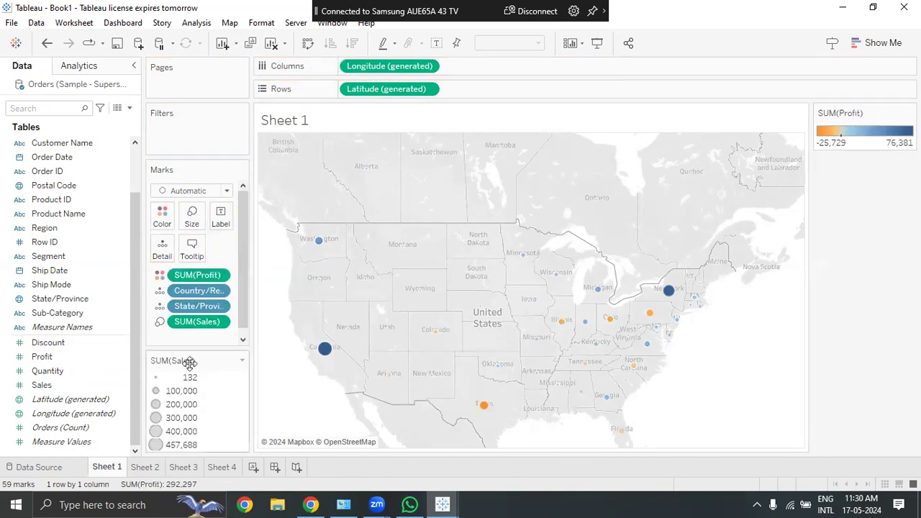
Step: Show an interactive Sales filter beside the map
right_click(70, 389)
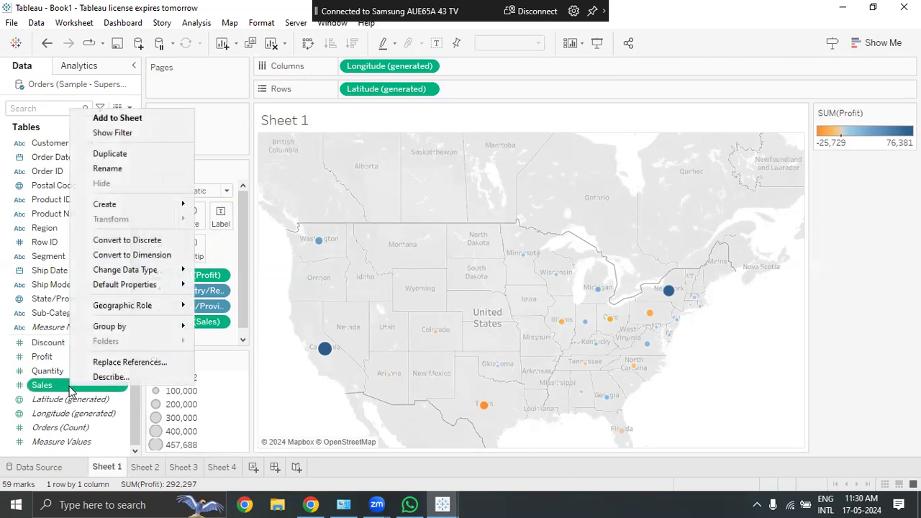
click(141, 133)
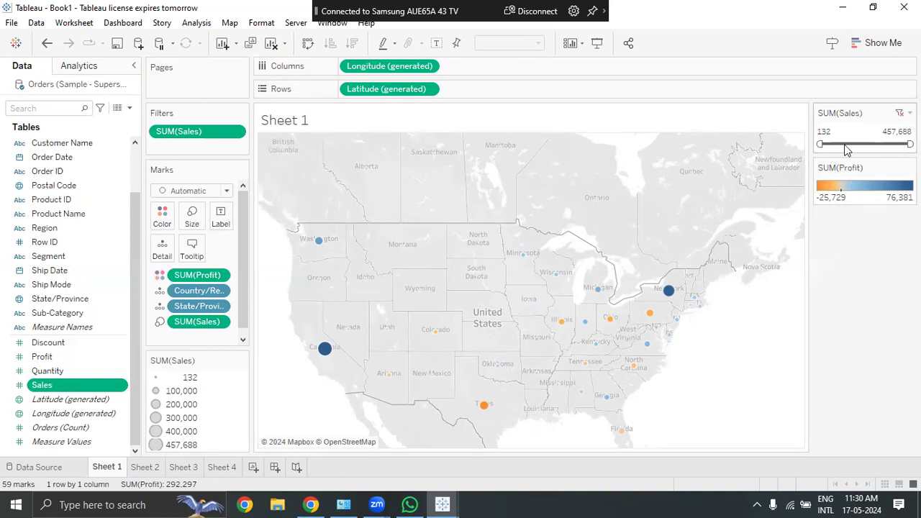
Step: Set the minimum of the SUM(Sales) filter's range of values to 50000, apply it and inspect the remaining map marks
click(233, 131)
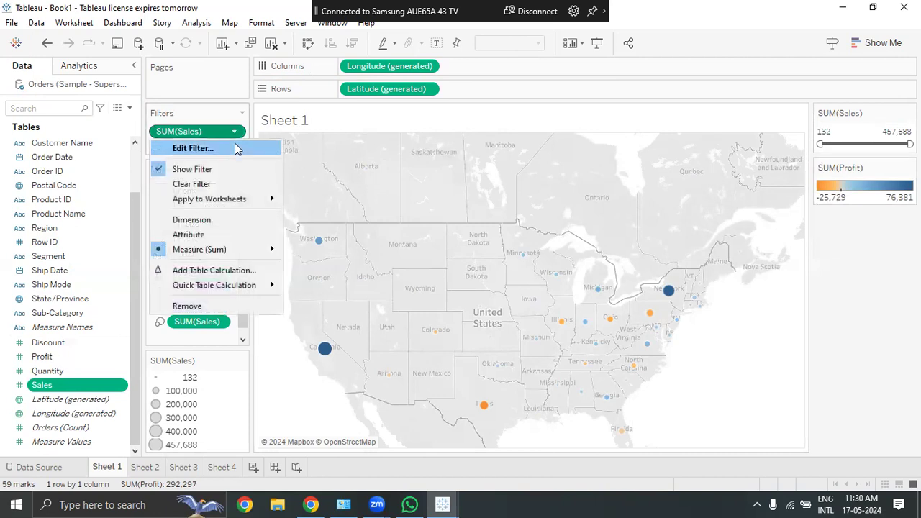
click(236, 148)
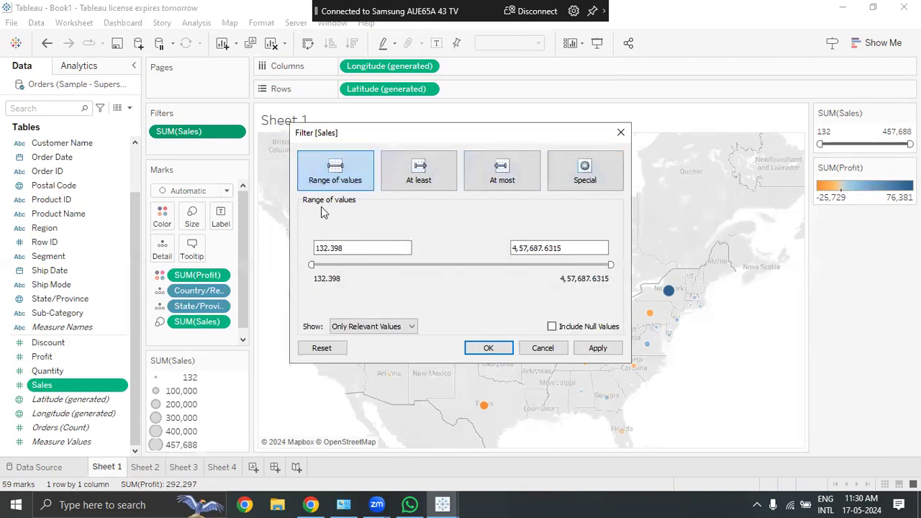
click(364, 247)
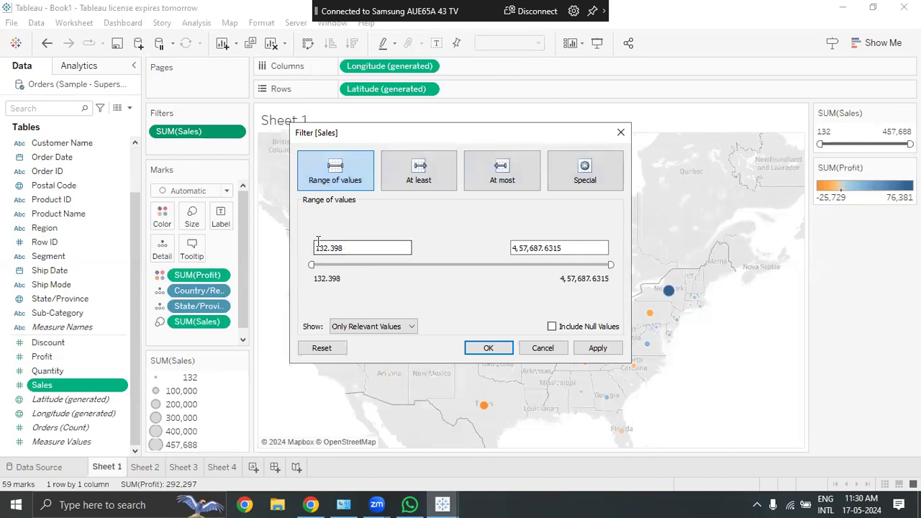
drag(346, 248, 314, 248)
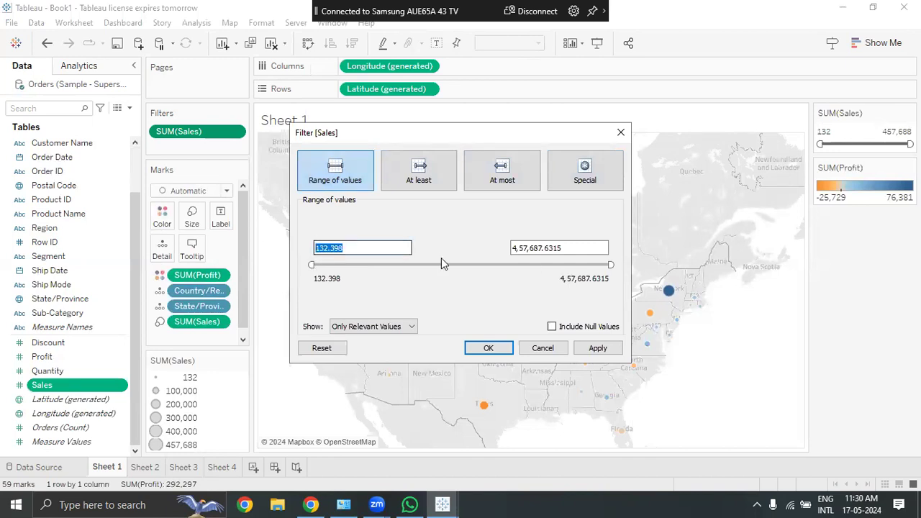
drag(567, 247, 485, 247)
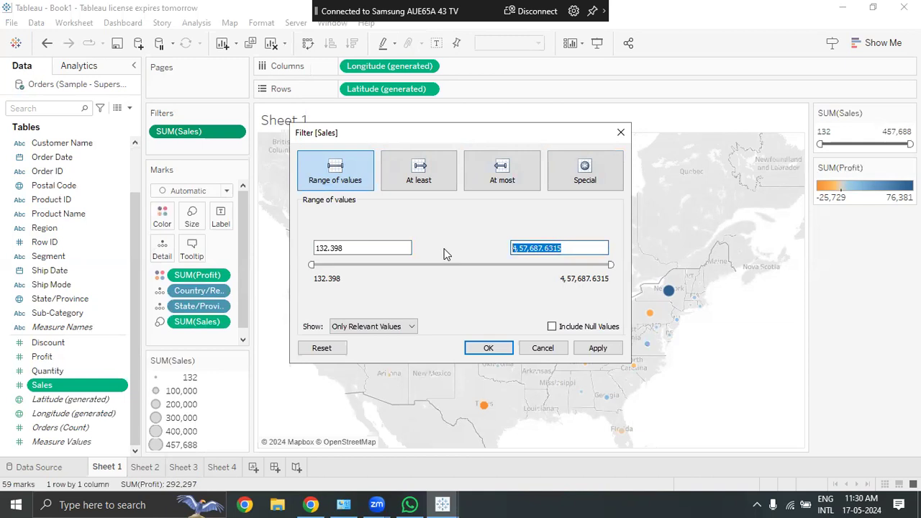
drag(366, 249, 165, 247)
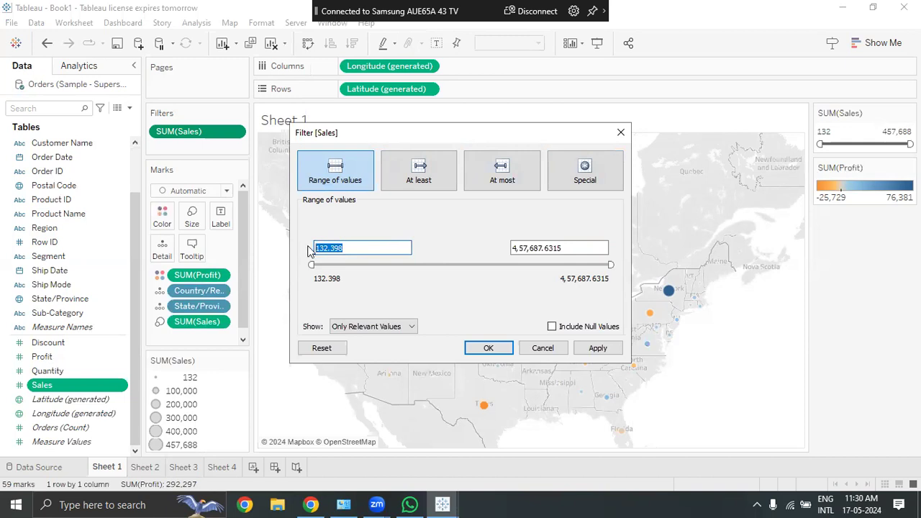
text(50000)
click(609, 353)
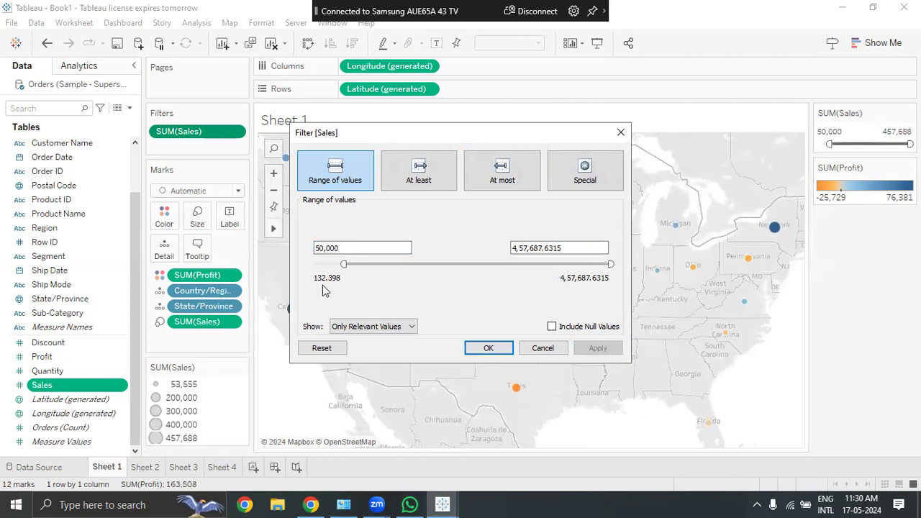
click(326, 247)
click(488, 348)
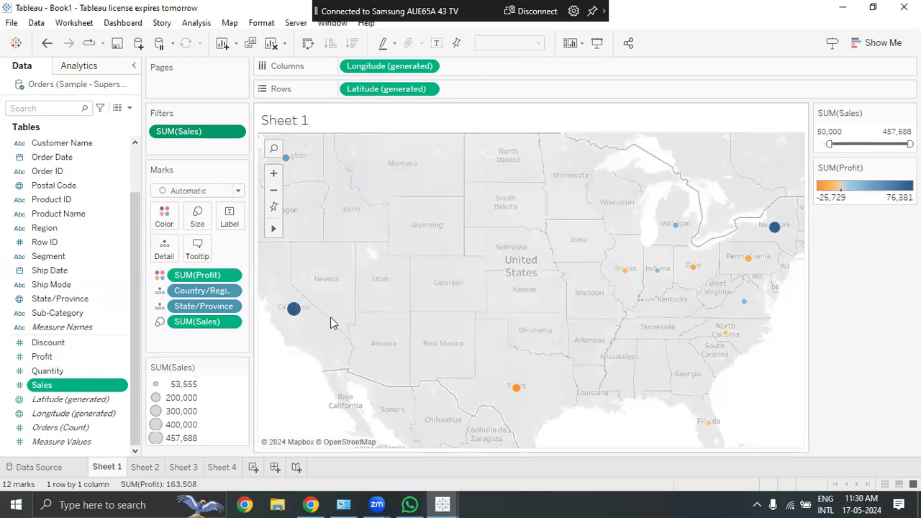
mouse_move(293, 317)
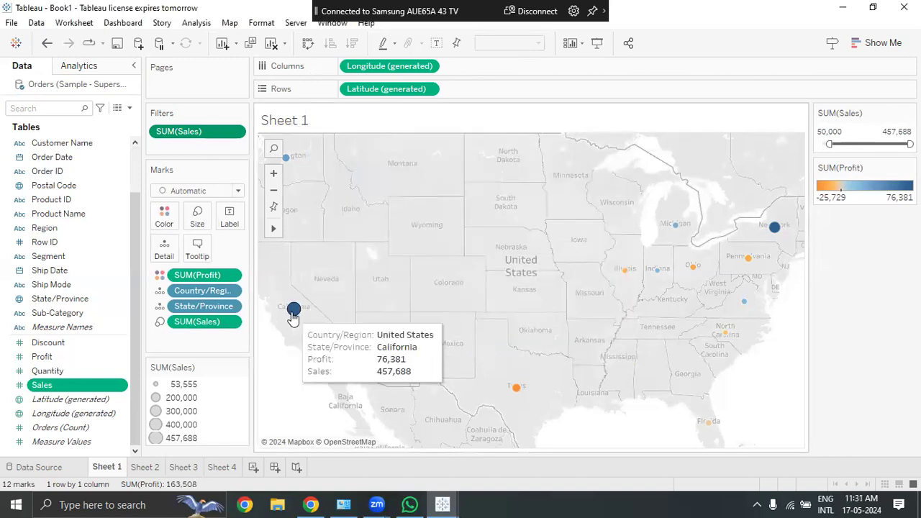
mouse_move(749, 268)
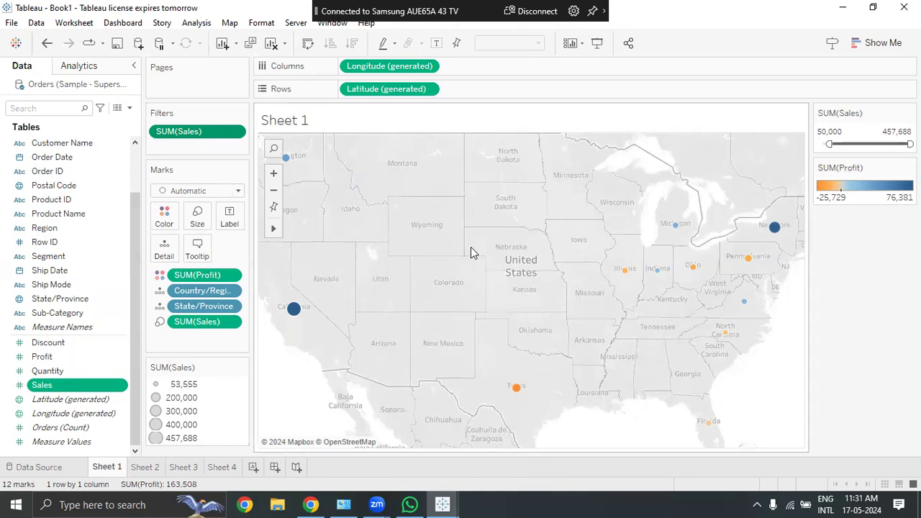
Step: Edit the SUM(Sales) filter and lower the range minimum to 132.398
click(234, 133)
click(228, 148)
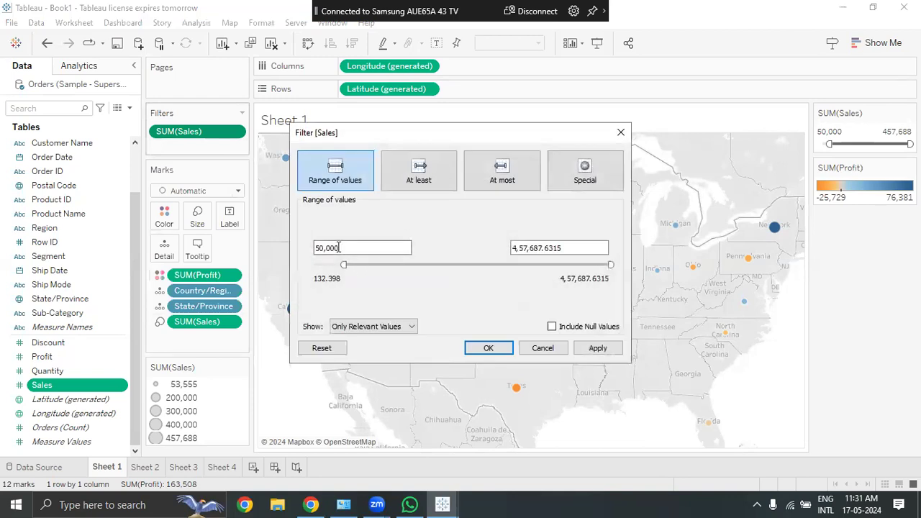
drag(344, 265, 295, 267)
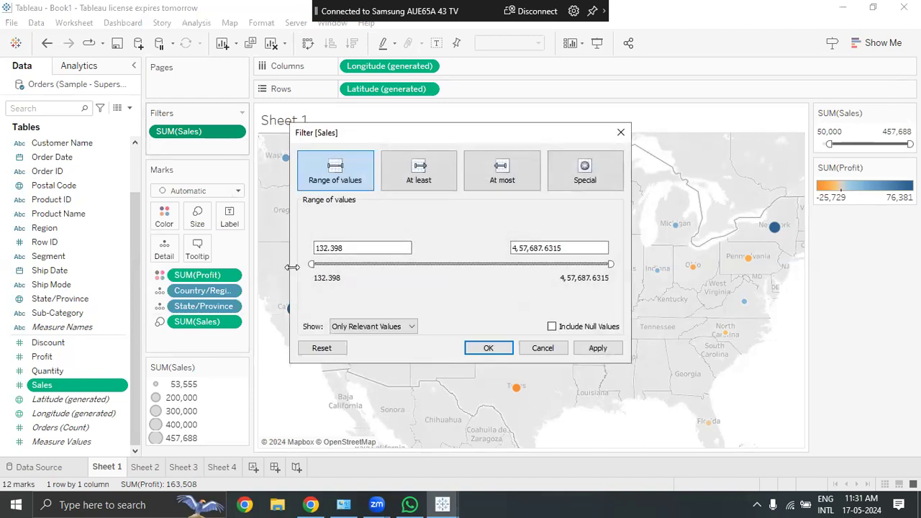
Step: Try showing All Values in Database for the Sales filter, then return to Only Relevant Values
click(386, 329)
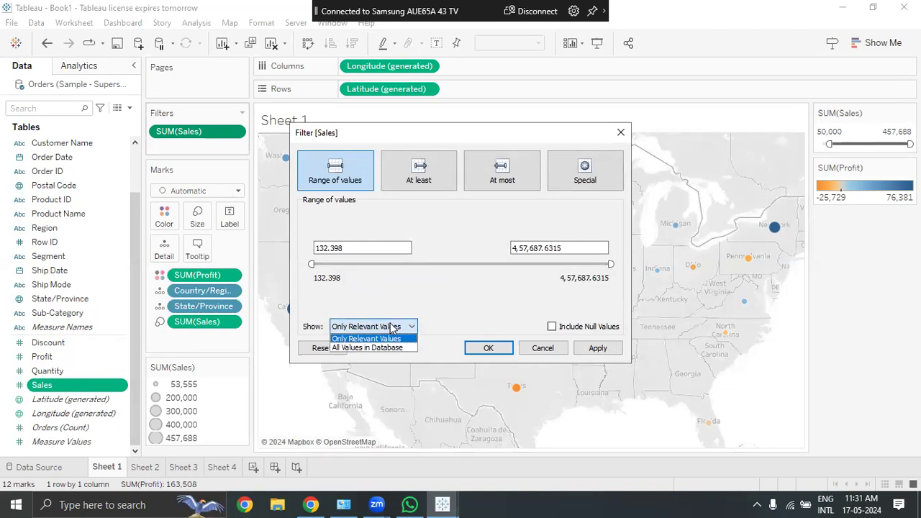
click(440, 281)
click(389, 331)
click(388, 348)
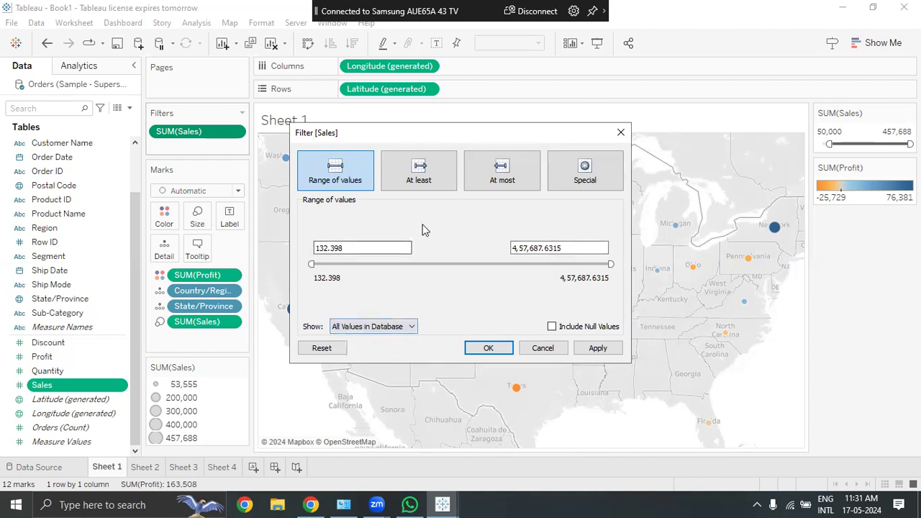
click(402, 328)
click(395, 340)
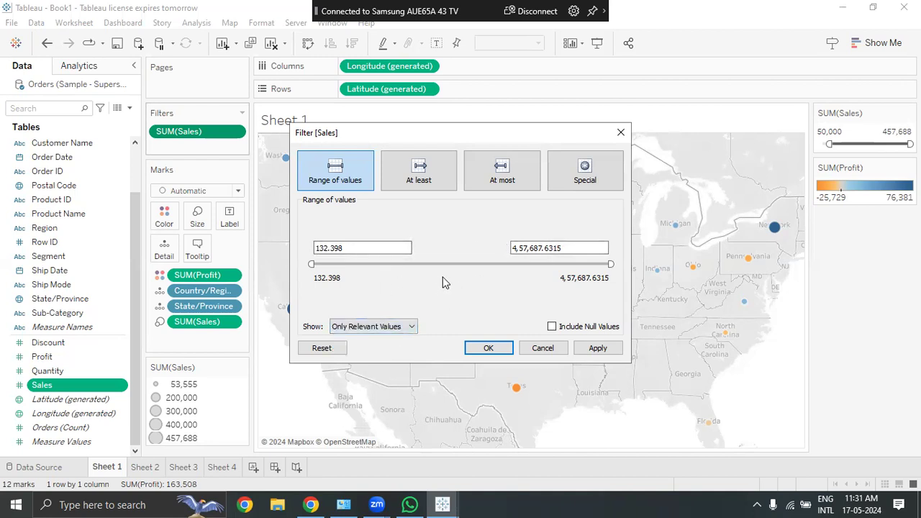
Step: Examine the At least, At most and Special options of the Sales filter, including the non-null values choice
click(442, 176)
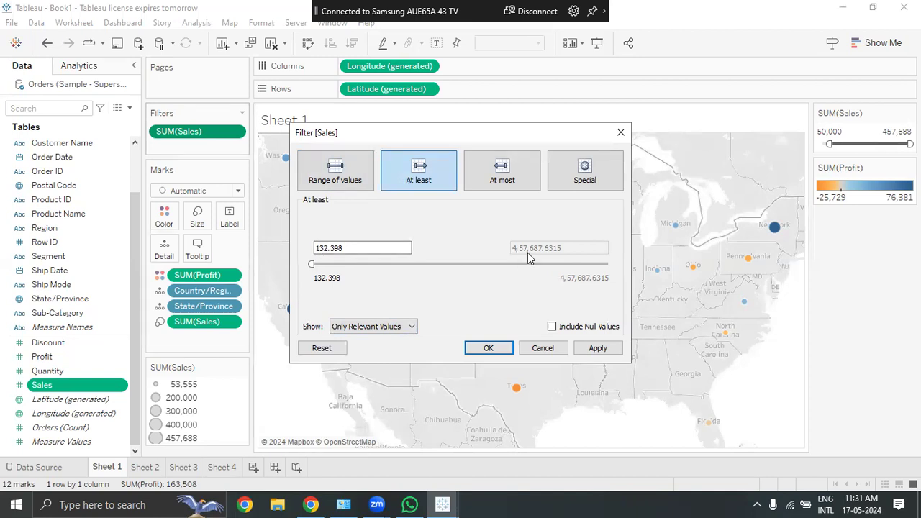
drag(357, 247, 136, 224)
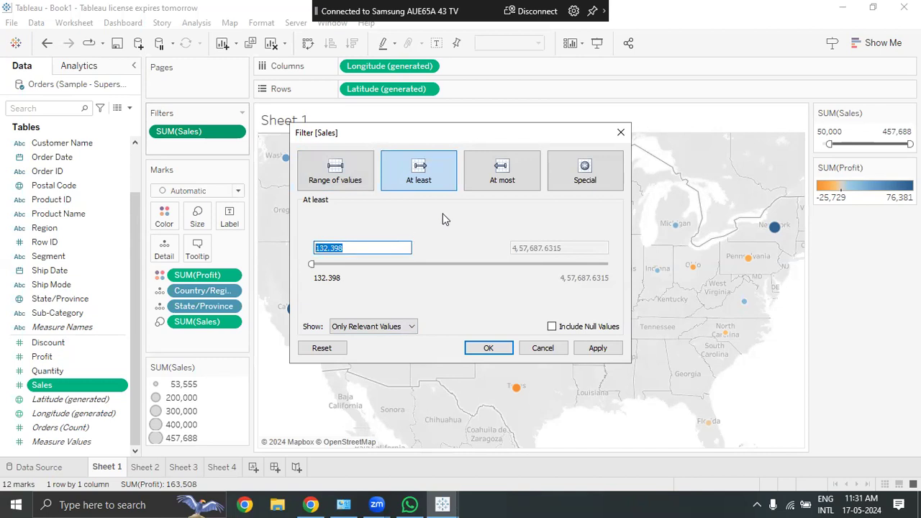
click(492, 179)
drag(583, 249, 424, 255)
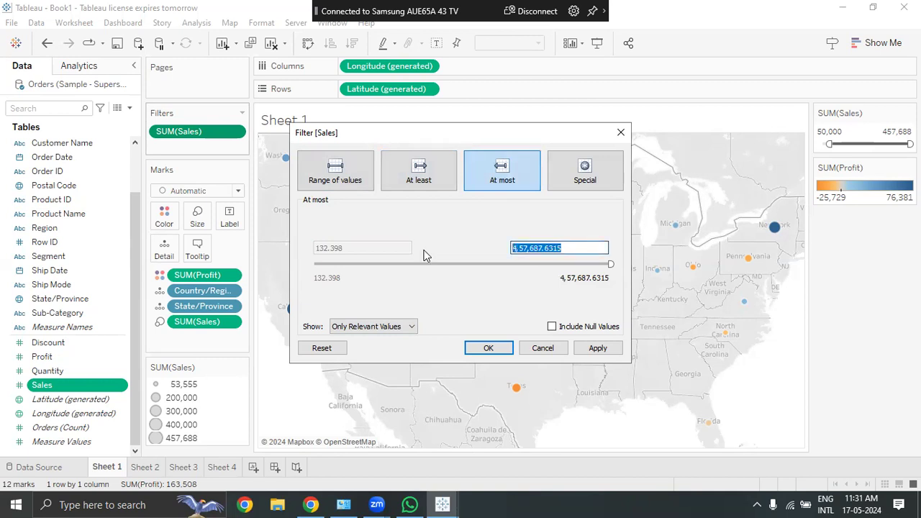
click(568, 171)
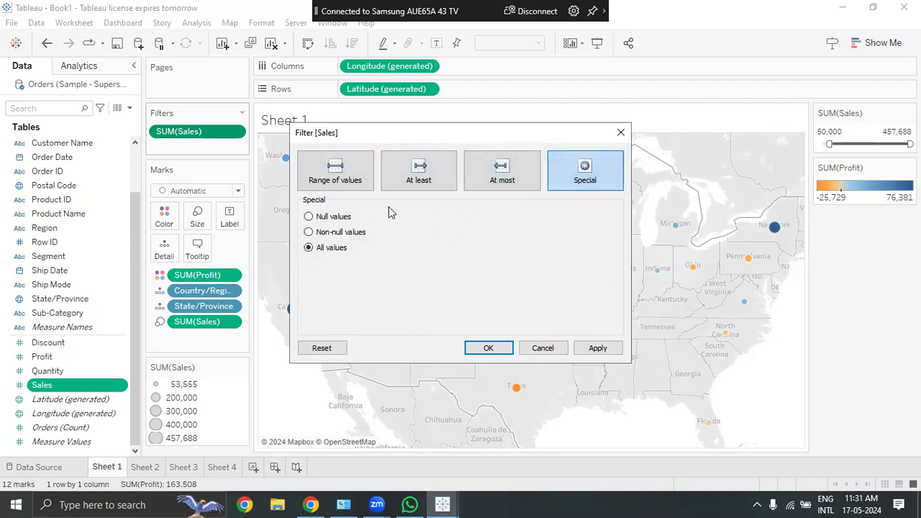
click(341, 233)
click(340, 236)
Step: Return the Sales filter to Range of values and apply the full range to the map
click(344, 181)
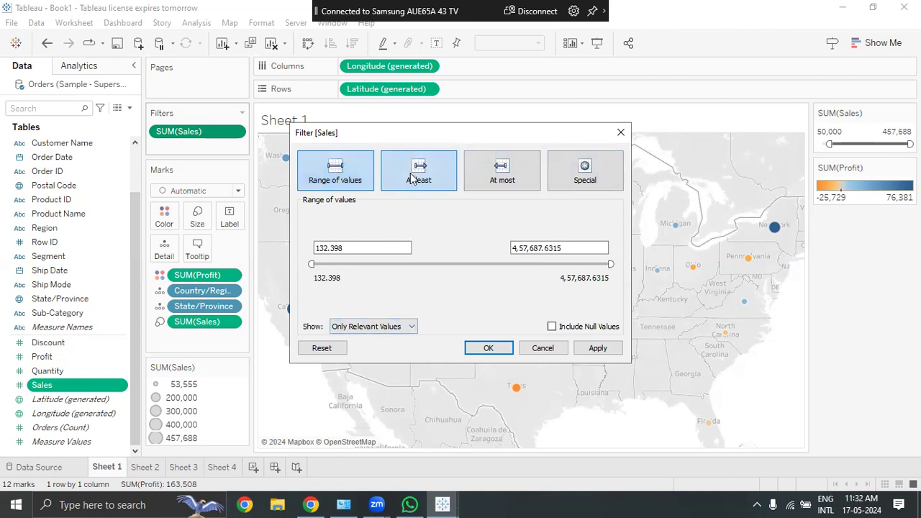
click(584, 351)
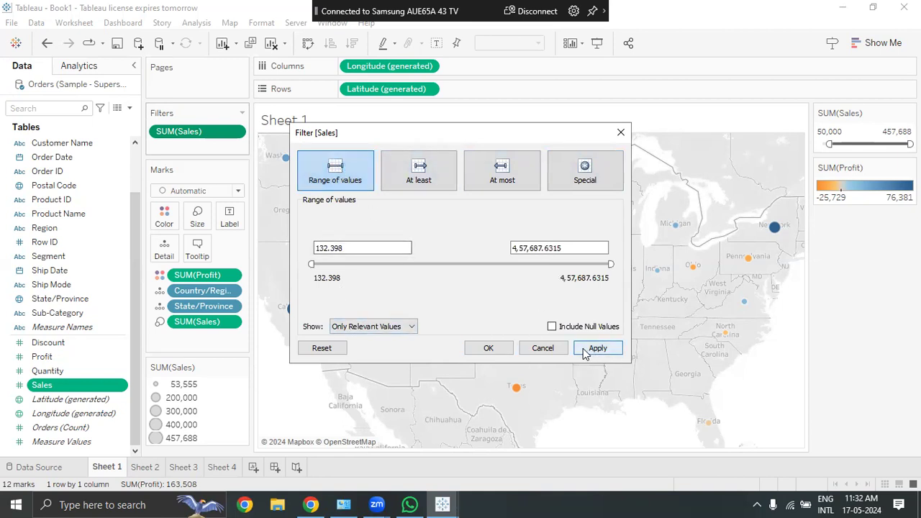
click(489, 348)
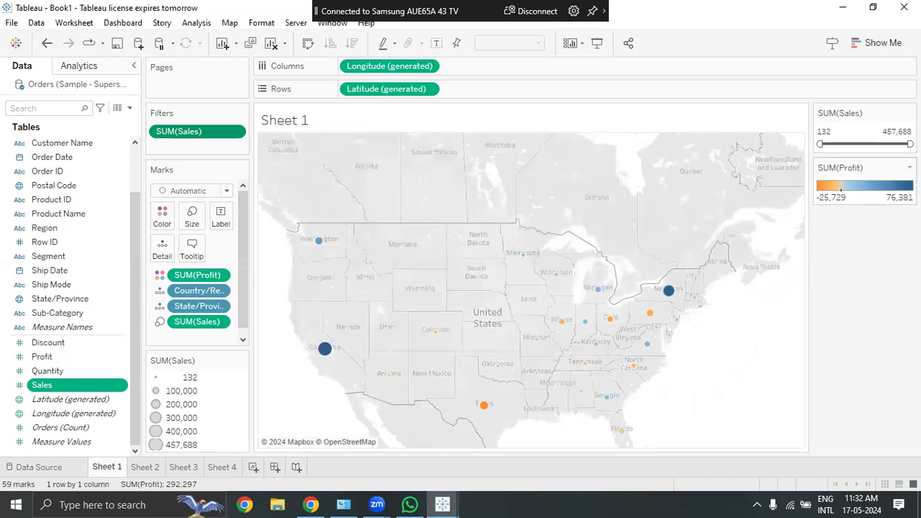
Step: Try the range slider and the editable minimum value on the Sales filter card, then leave the field
mouse_move(911, 144)
mouse_down()
mouse_move(858, 146)
mouse_move(846, 159)
mouse_move(909, 149)
mouse_up()
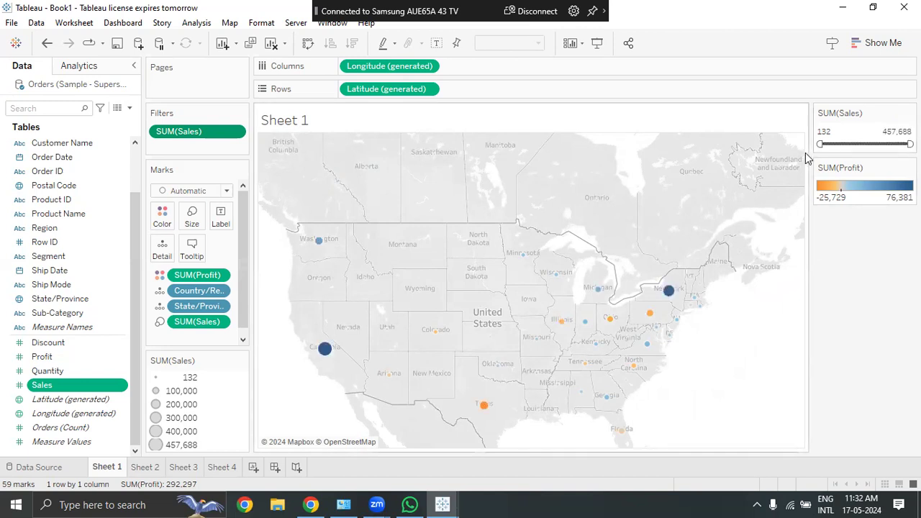
drag(876, 143, 817, 146)
click(829, 133)
key(Tab)
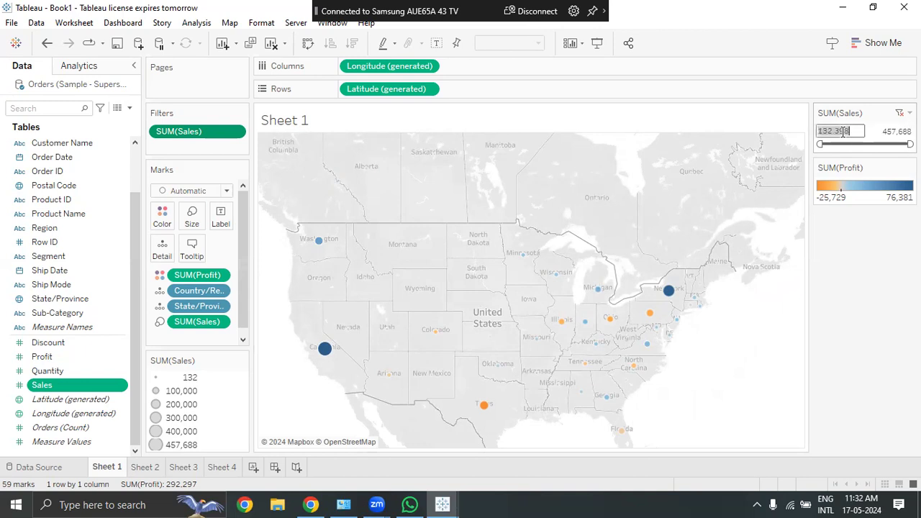
click(864, 295)
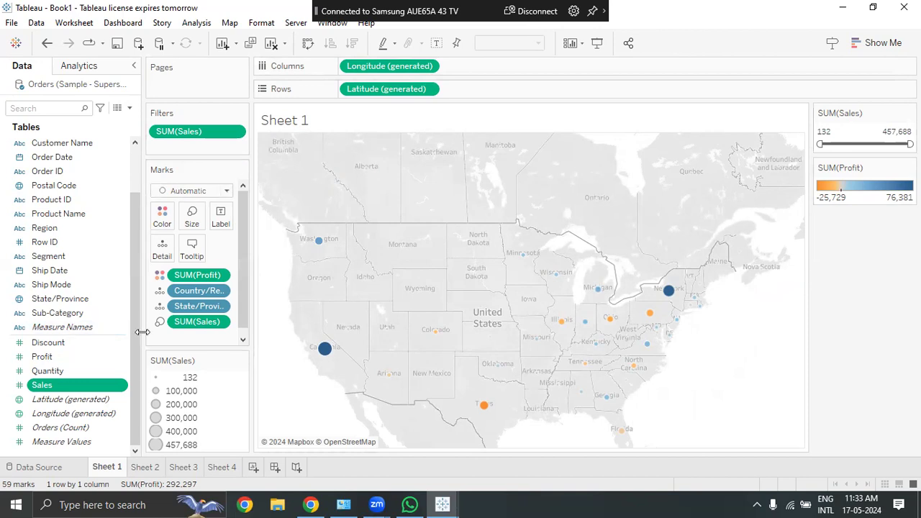
Step: Show an interactive Category filter beside the map
scroll(66, 172, up, 2)
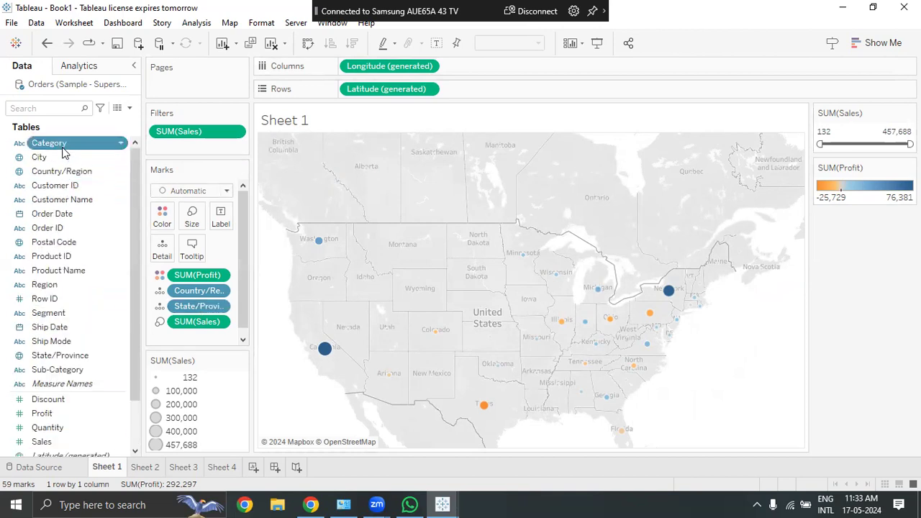
right_click(64, 151)
click(94, 172)
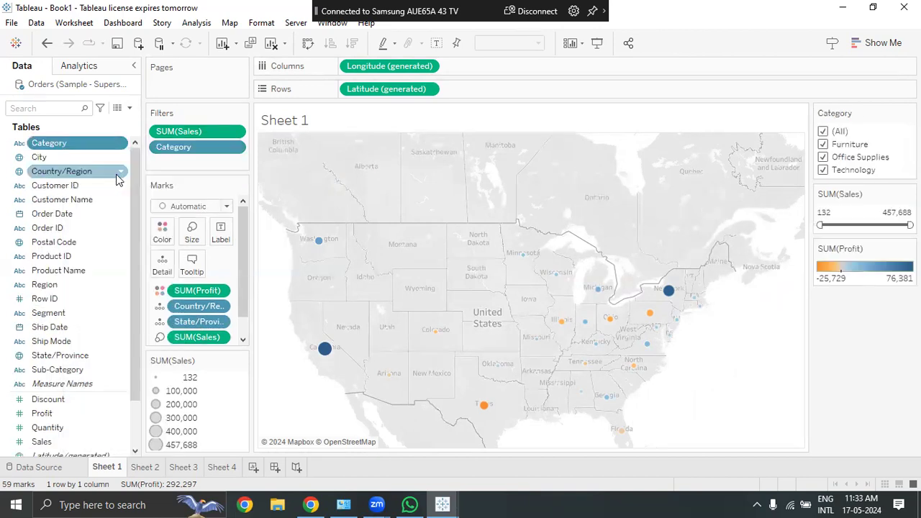
Step: Try clearing the Category filter values on the map, then include Furniture, Office Supplies and Technology again
click(823, 144)
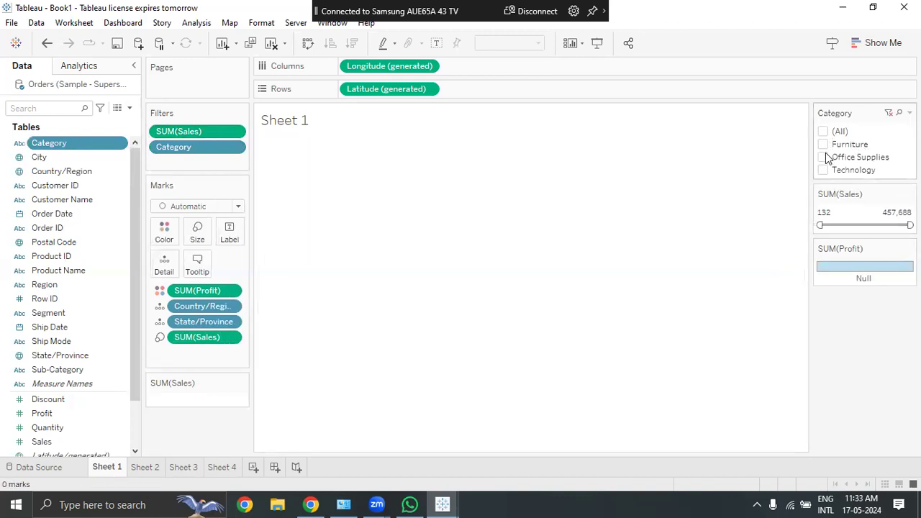
click(823, 157)
click(823, 170)
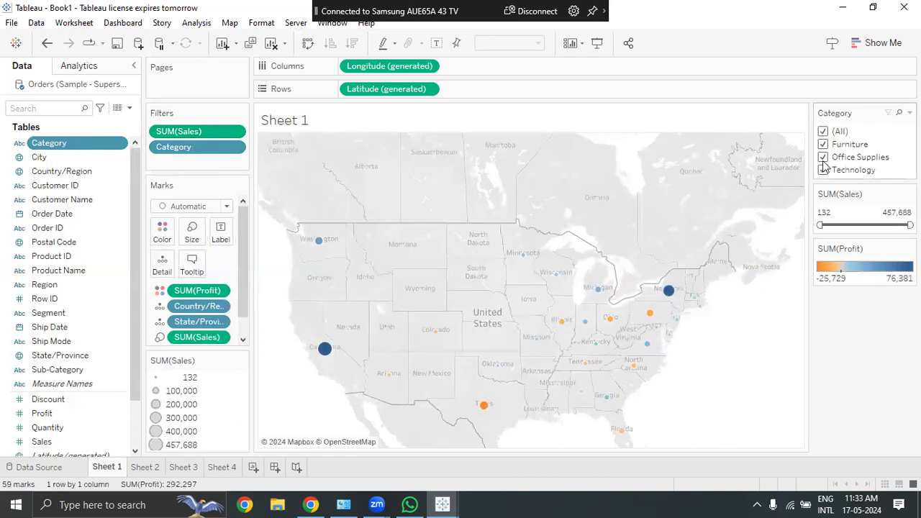
click(824, 169)
click(824, 169)
Step: Examine the Category filter's worksheet scope choices and its single-value and multiple-value display styles
click(910, 113)
mouse_move(776, 168)
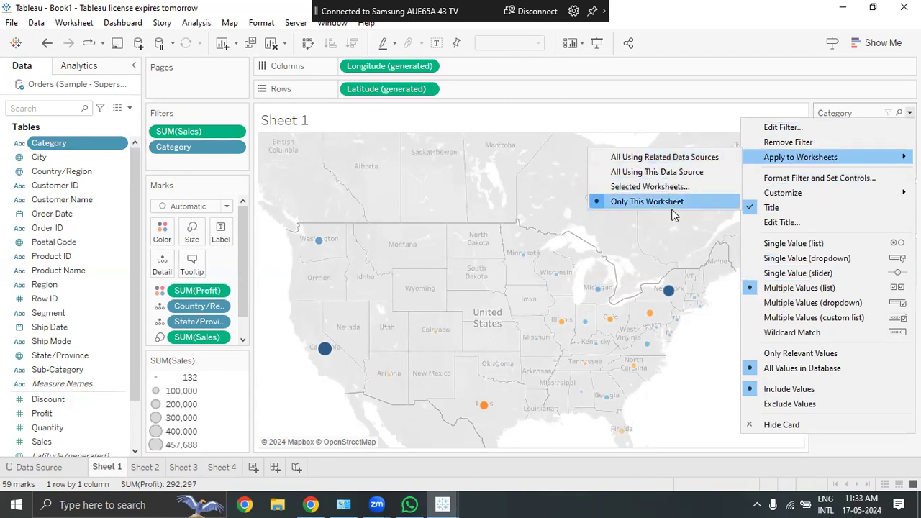
key(Escape)
key(Escape)
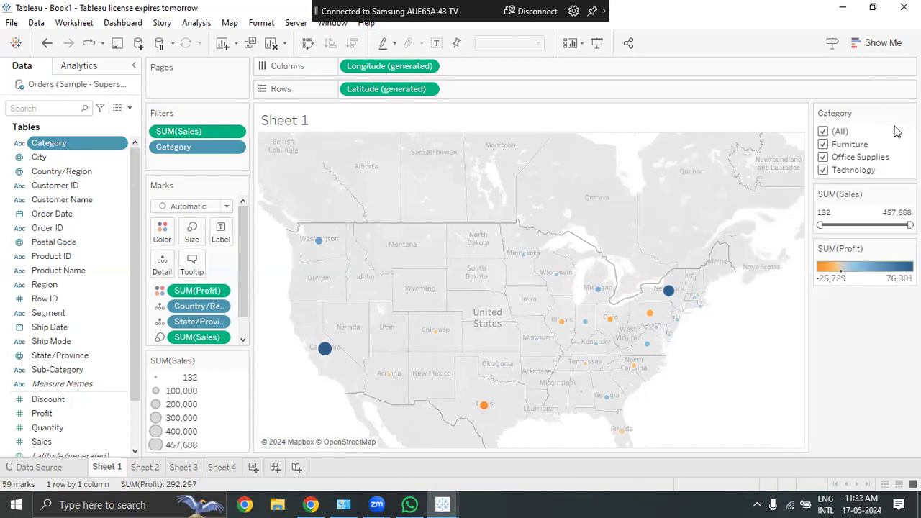
click(910, 113)
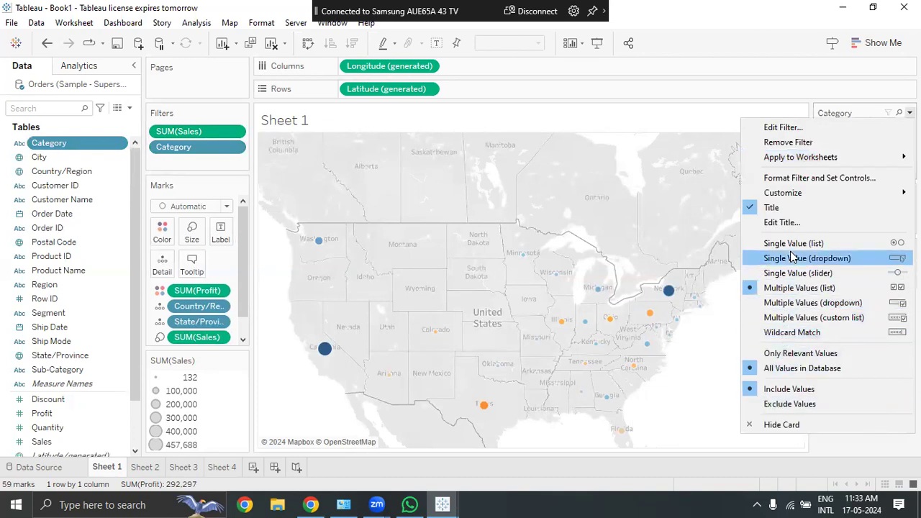
key(Escape)
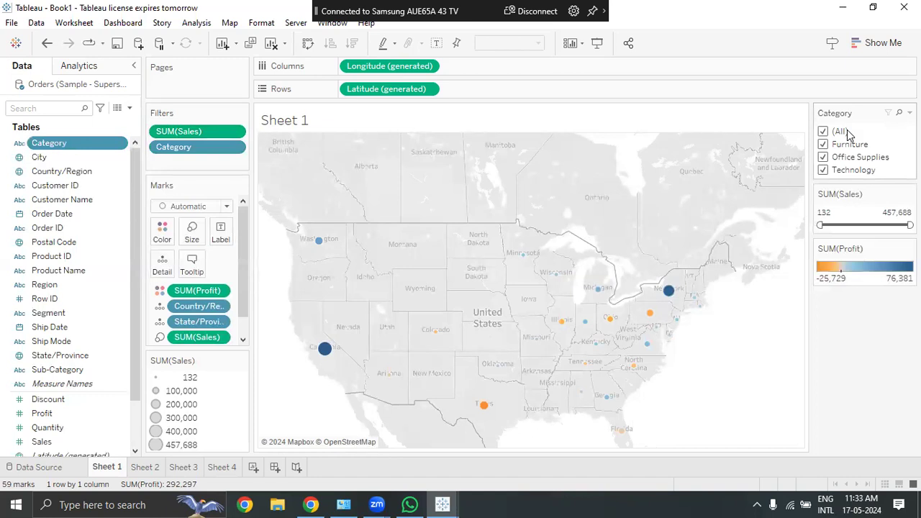
Step: Try Sales as the column field on the empty Sheet 3, then remove it from the view
click(140, 468)
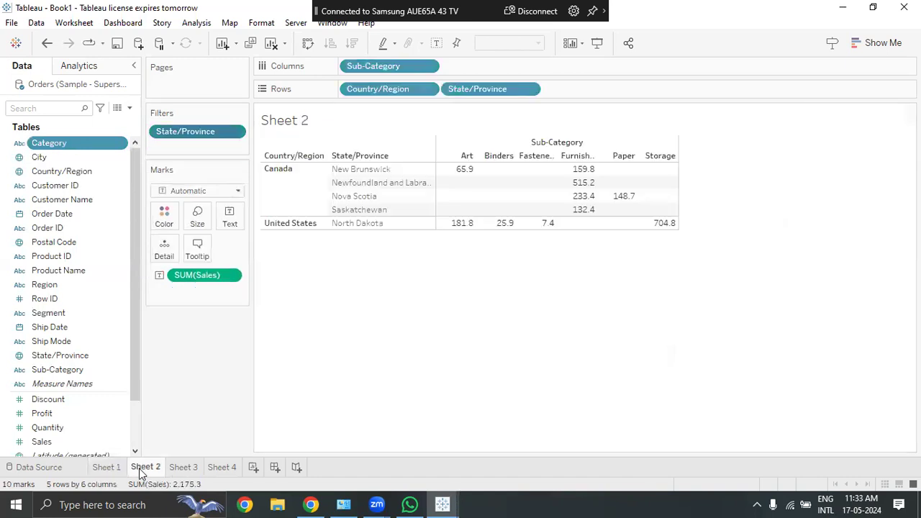
key(ctrl+Tab)
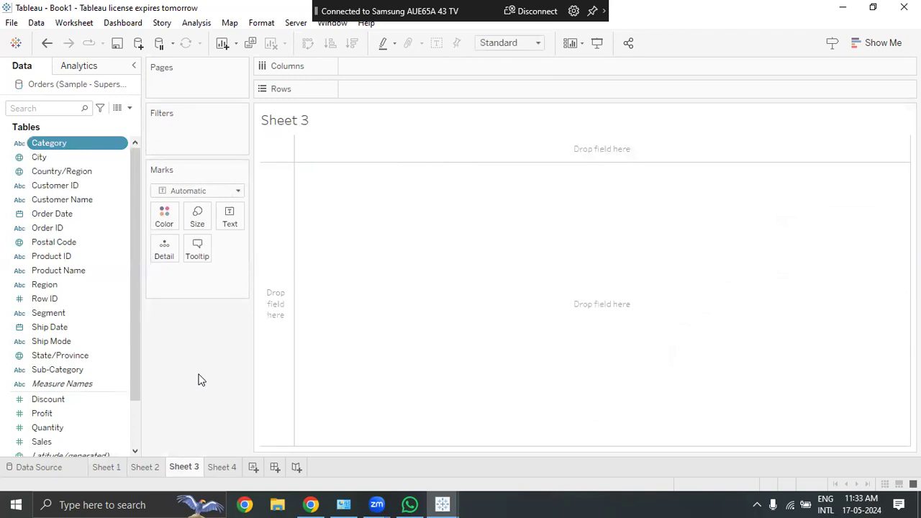
drag(57, 441, 373, 70)
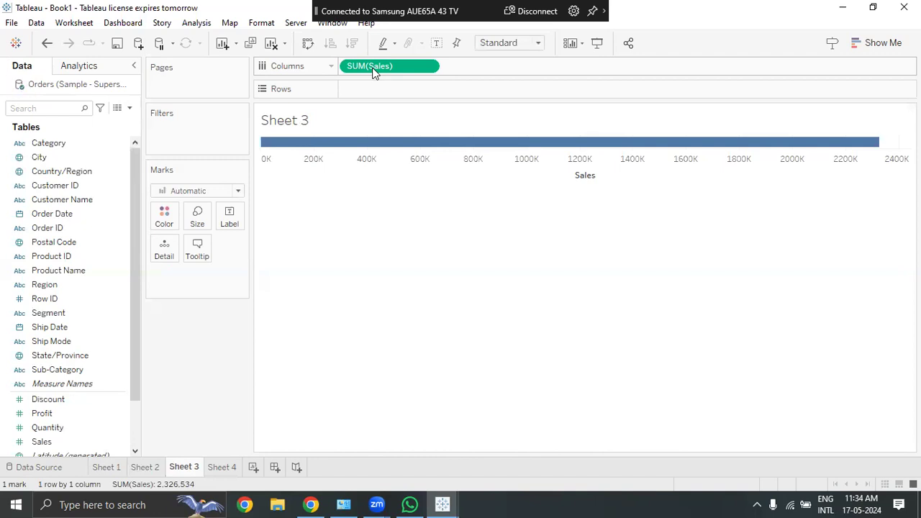
drag(373, 68, 43, 281)
Step: Review the workbook's sheets, comparing the filtered Sheet 1 map with the other worksheets
click(106, 468)
click(137, 467)
click(119, 468)
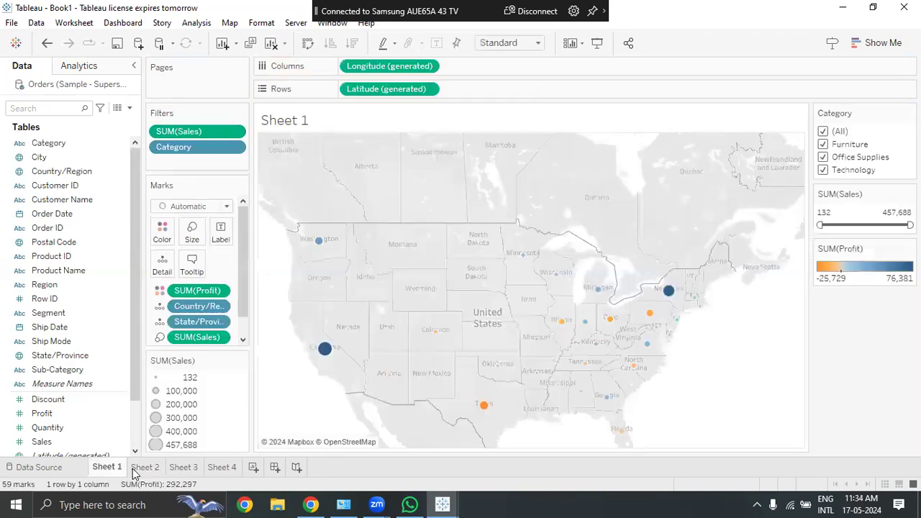
click(134, 469)
click(123, 469)
click(125, 469)
key(ctrl+Tab)
key(ctrl+Tab)
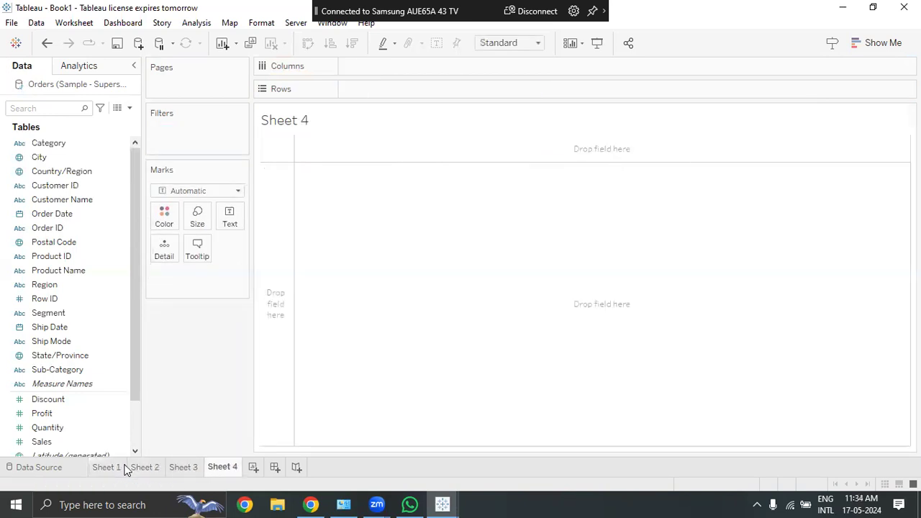
Step: Return to the Sheet 1 map and disconnect the screen projection from the Samsung TV
click(125, 469)
click(123, 468)
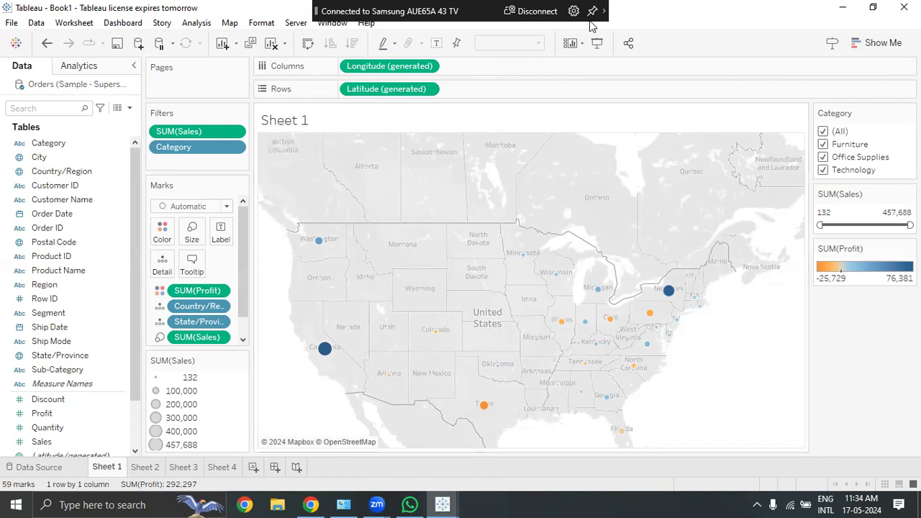
click(544, 15)
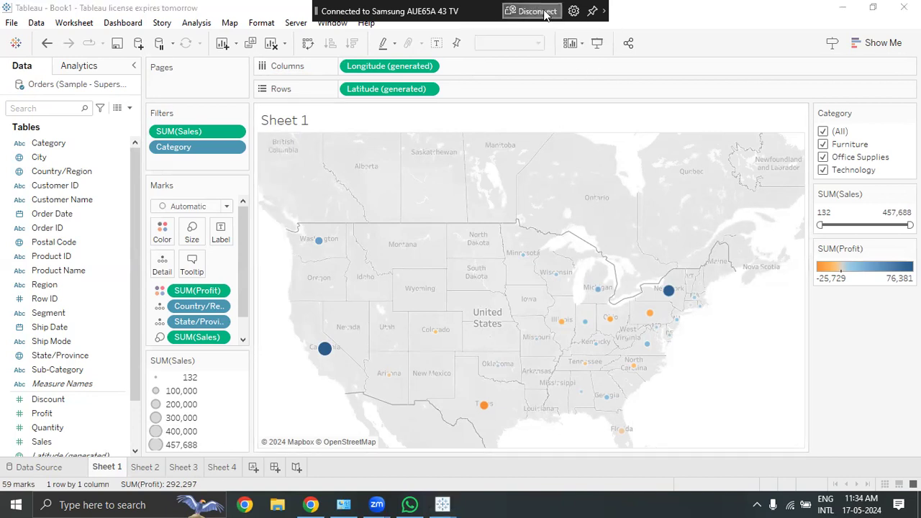